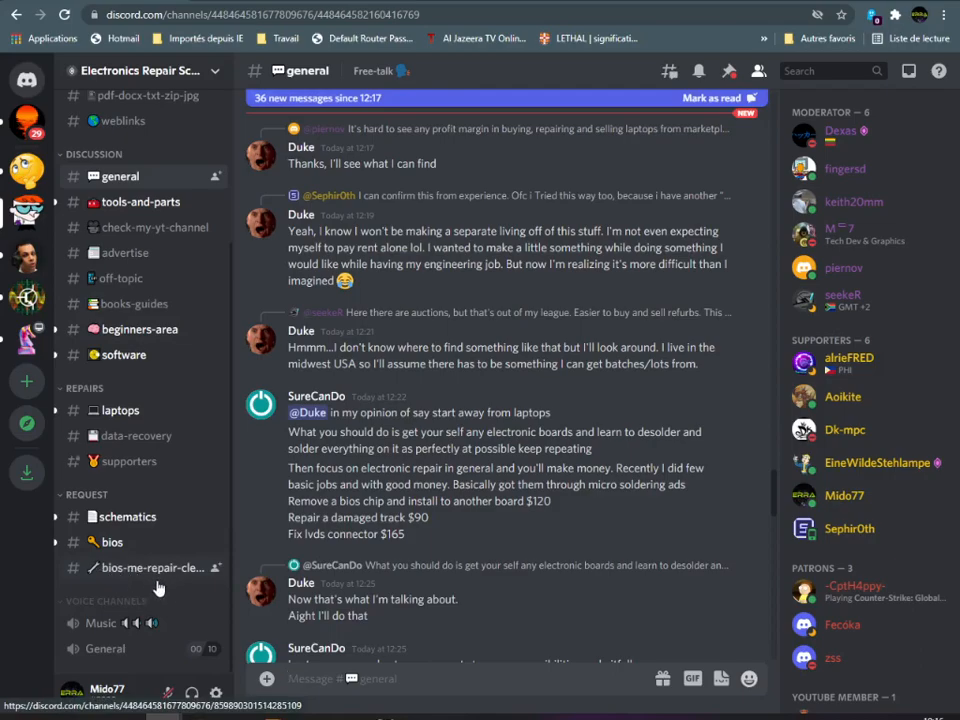
Step: Open the bios-me-repair-clean channel and highlight the question about using LRT CMD TOOLS to repair an original dump
click(146, 578)
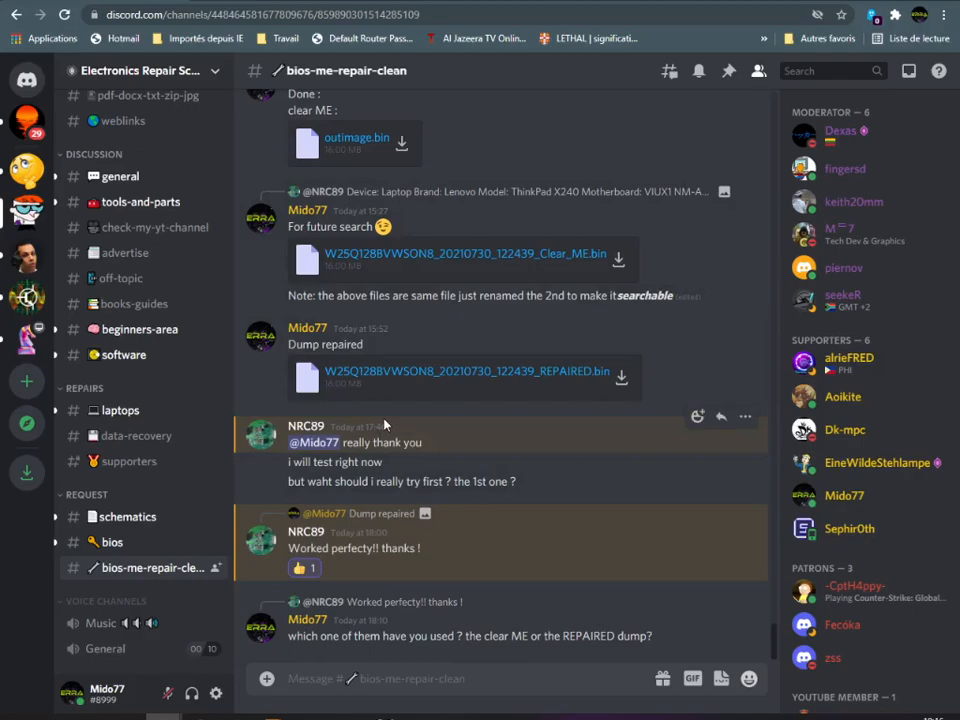
scroll(430, 374, up, 4)
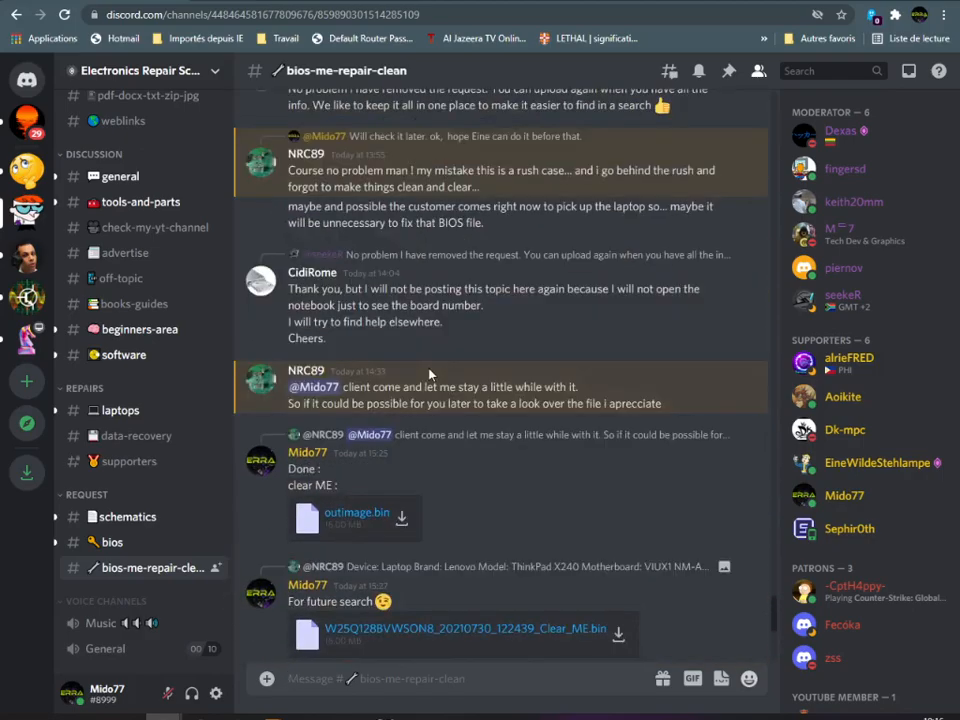
scroll(430, 374, up, 4)
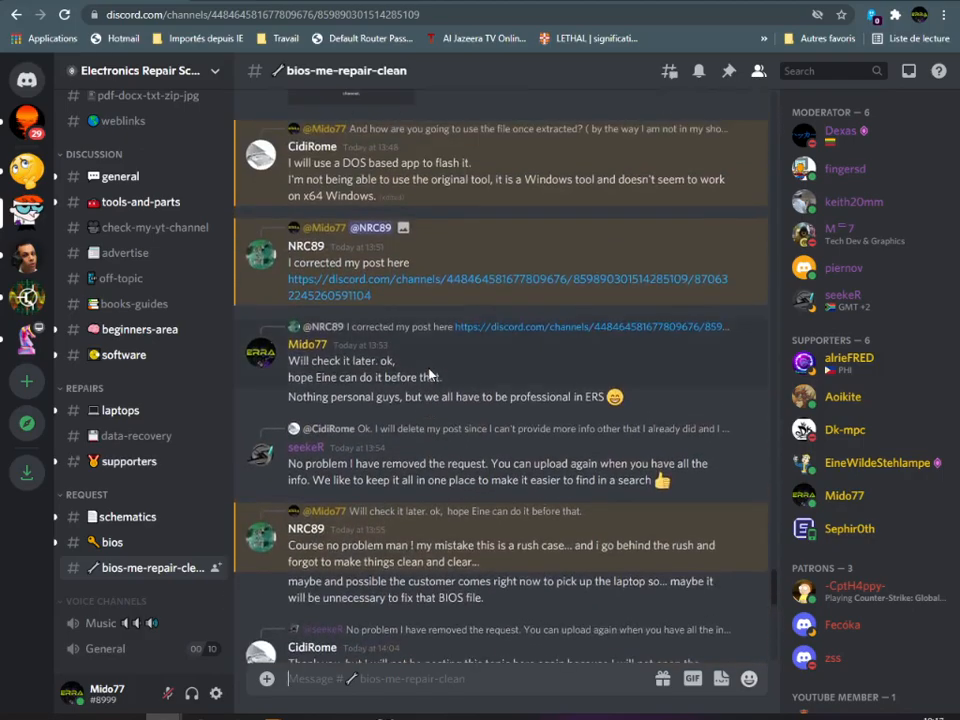
scroll(430, 374, up, 7)
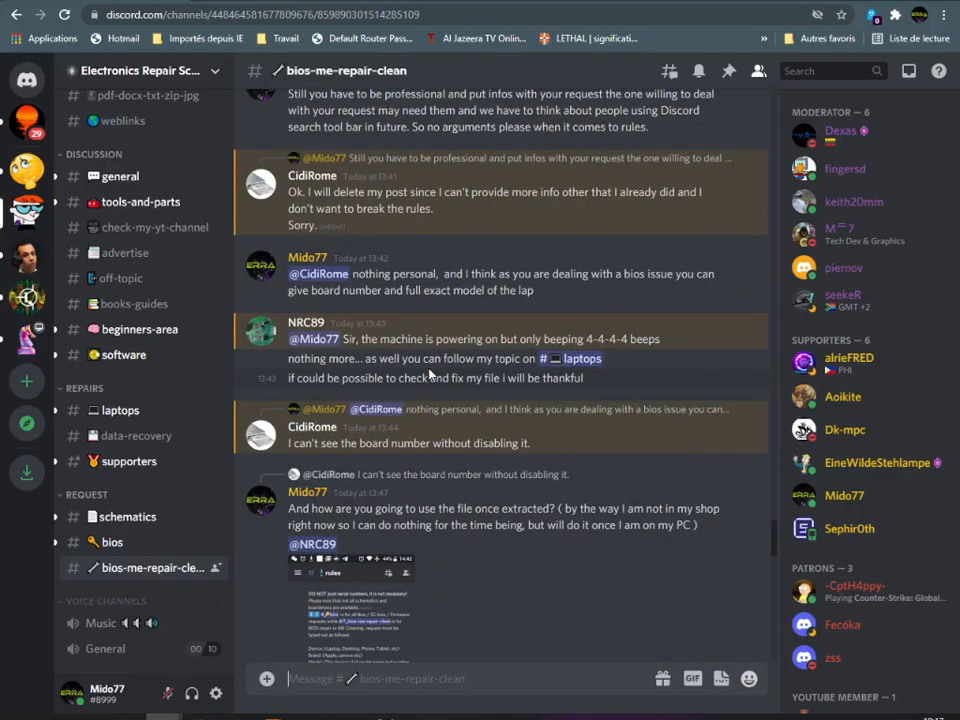
scroll(430, 374, up, 4)
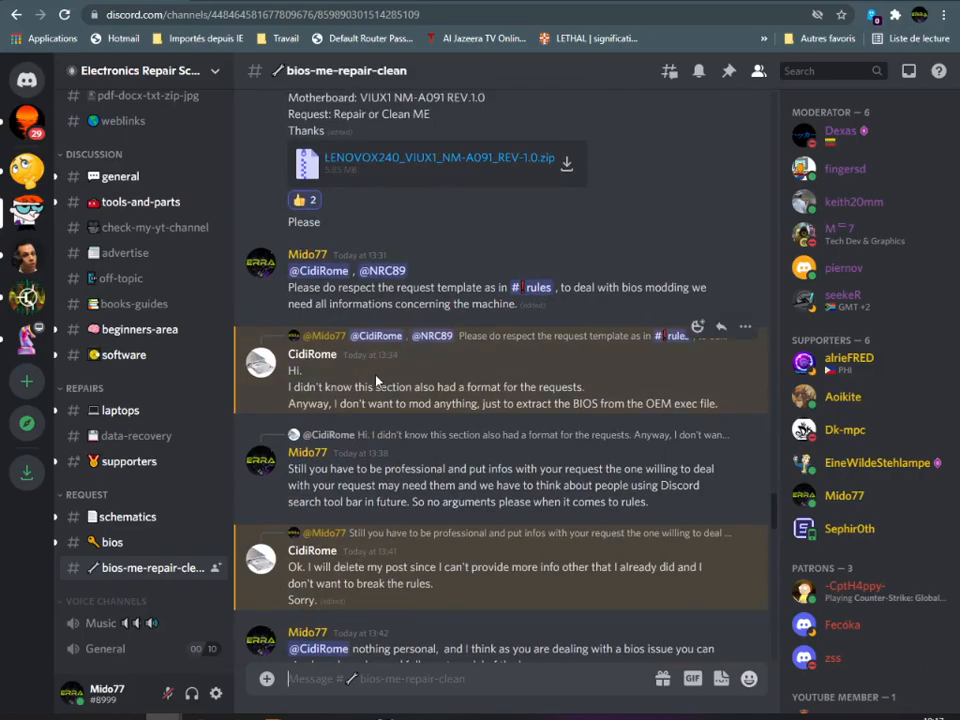
scroll(430, 370, up, 5)
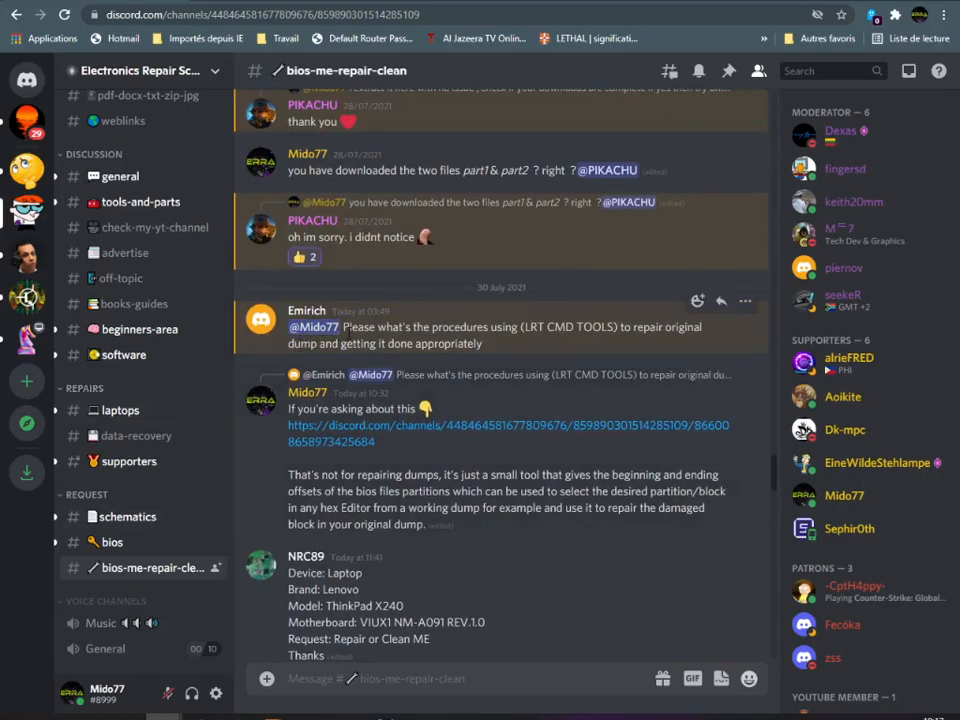
drag(343, 327, 484, 344)
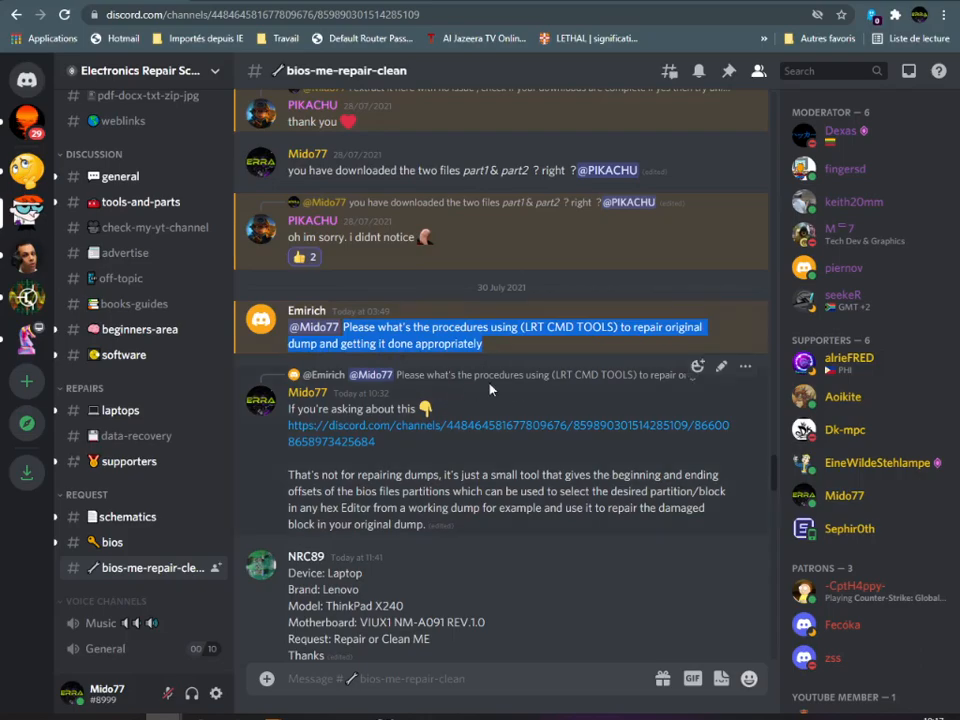
Step: Look back through the channel history for the 17/07/2021 post that shares the BPCheck.exe utility
scroll(536, 362, up, 3)
scroll(536, 362, up, 10)
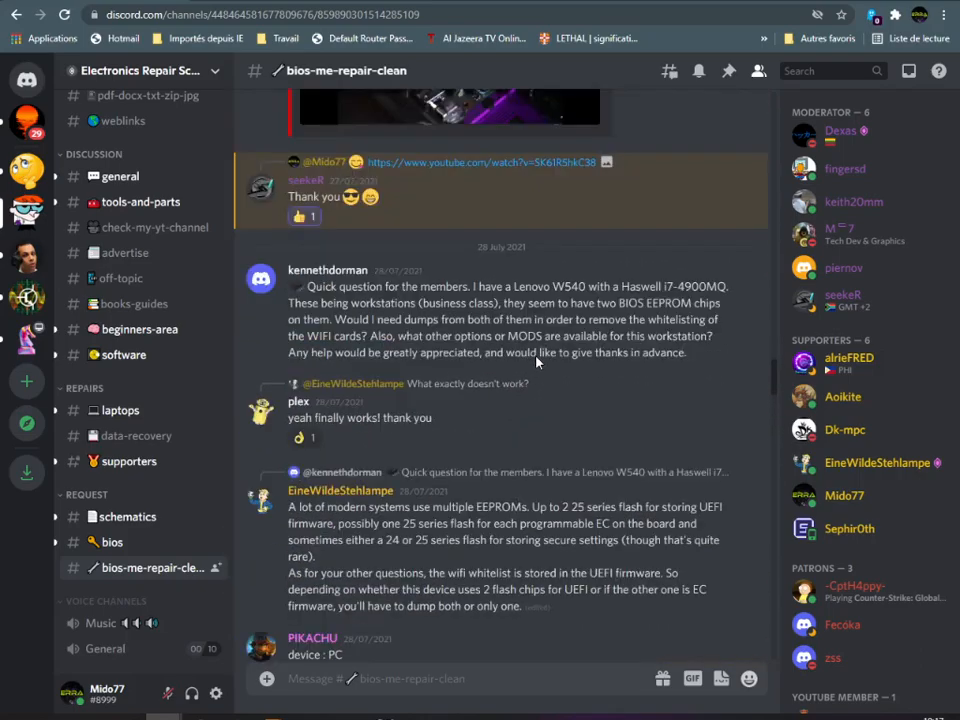
scroll(538, 355, up, 5)
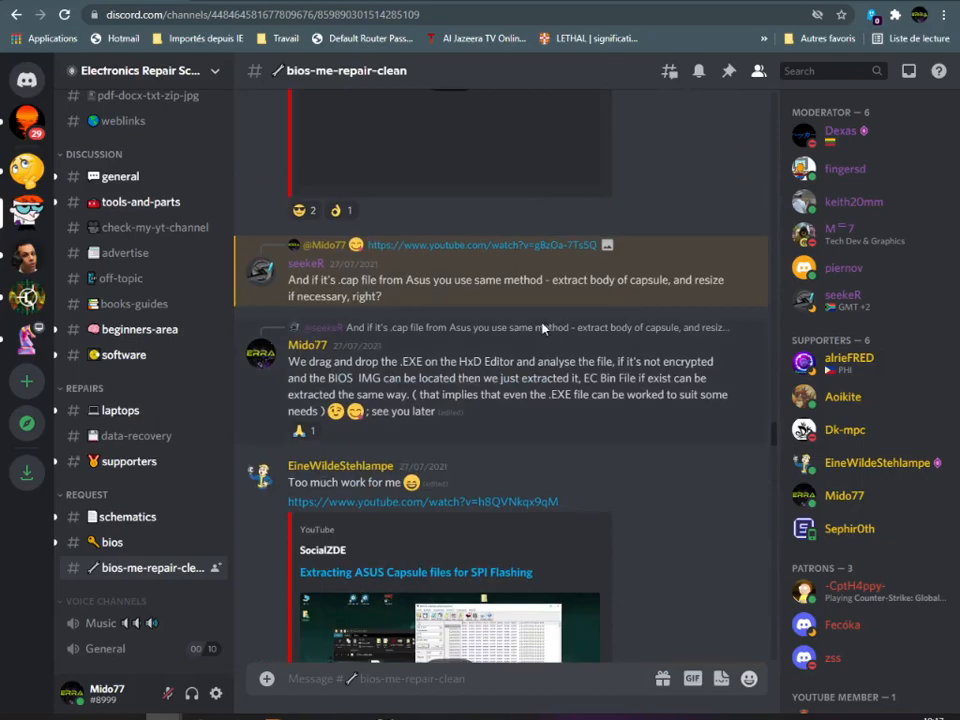
scroll(543, 328, up, 5)
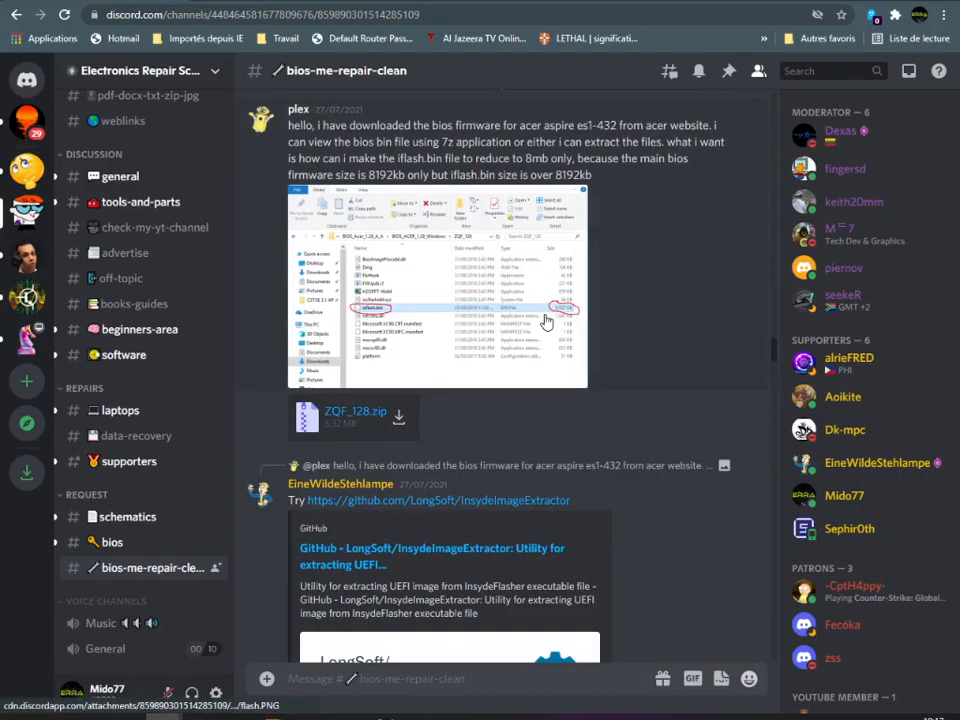
scroll(546, 321, up, 5)
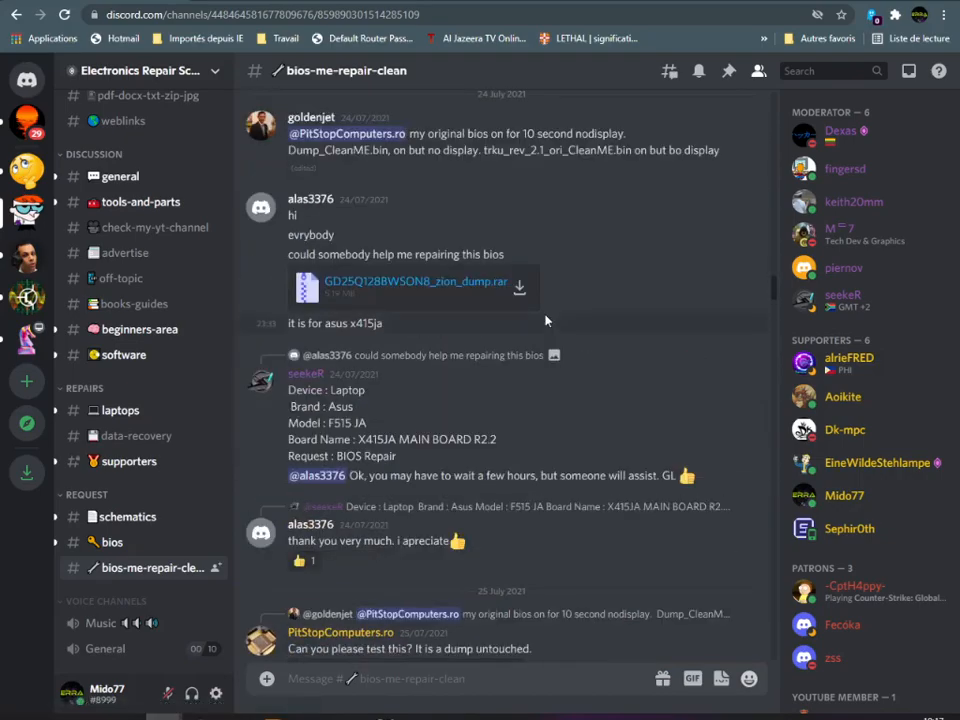
scroll(546, 321, up, 5)
scroll(519, 318, up, 5)
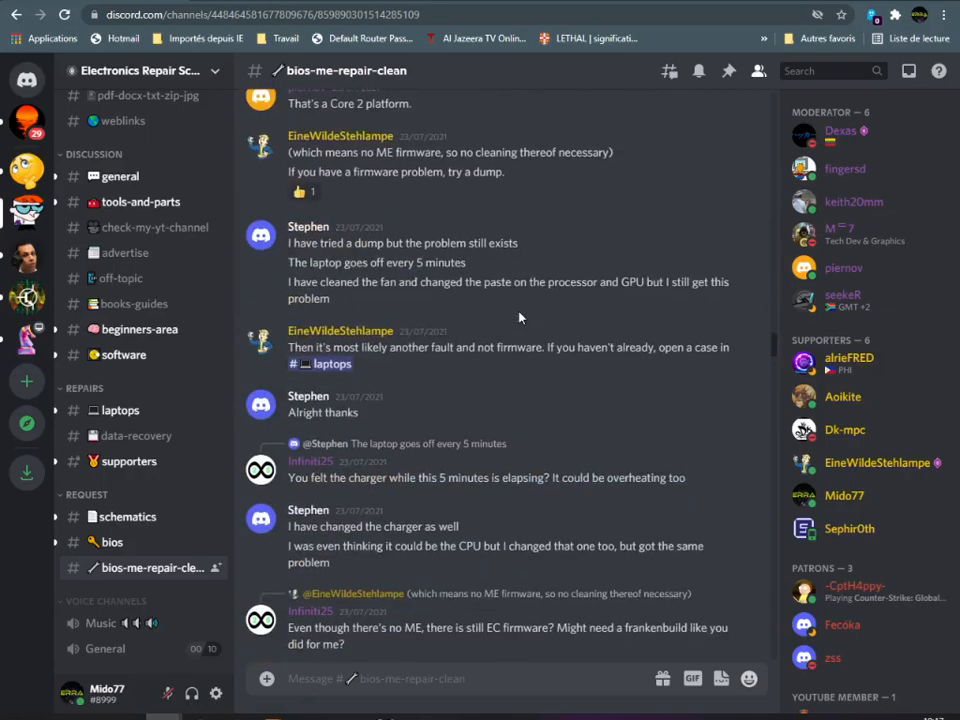
scroll(519, 318, up, 5)
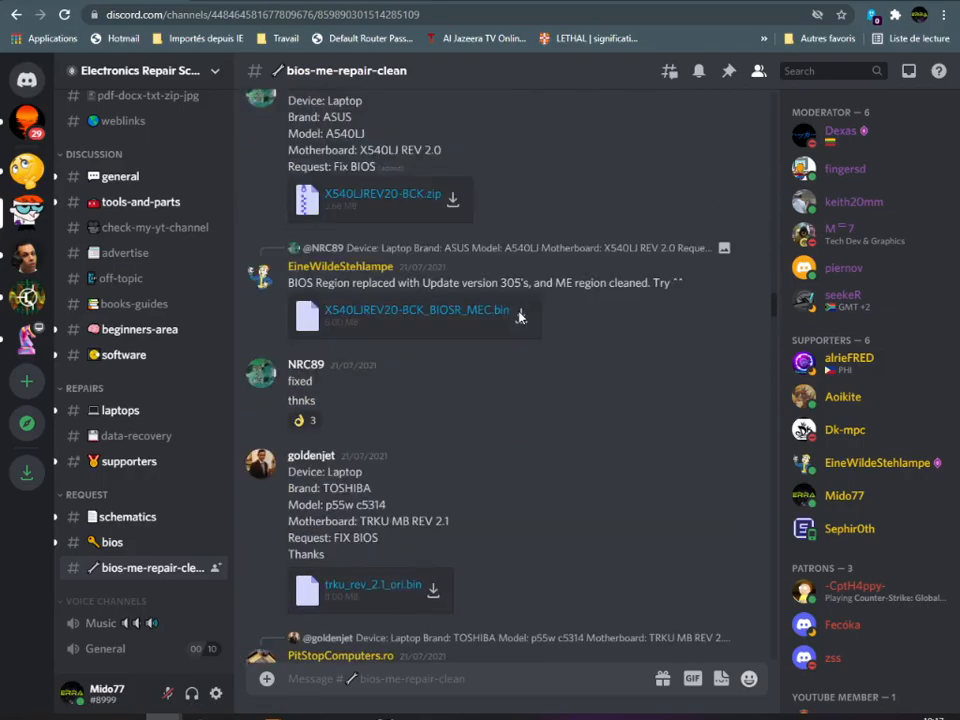
scroll(563, 279, up, 5)
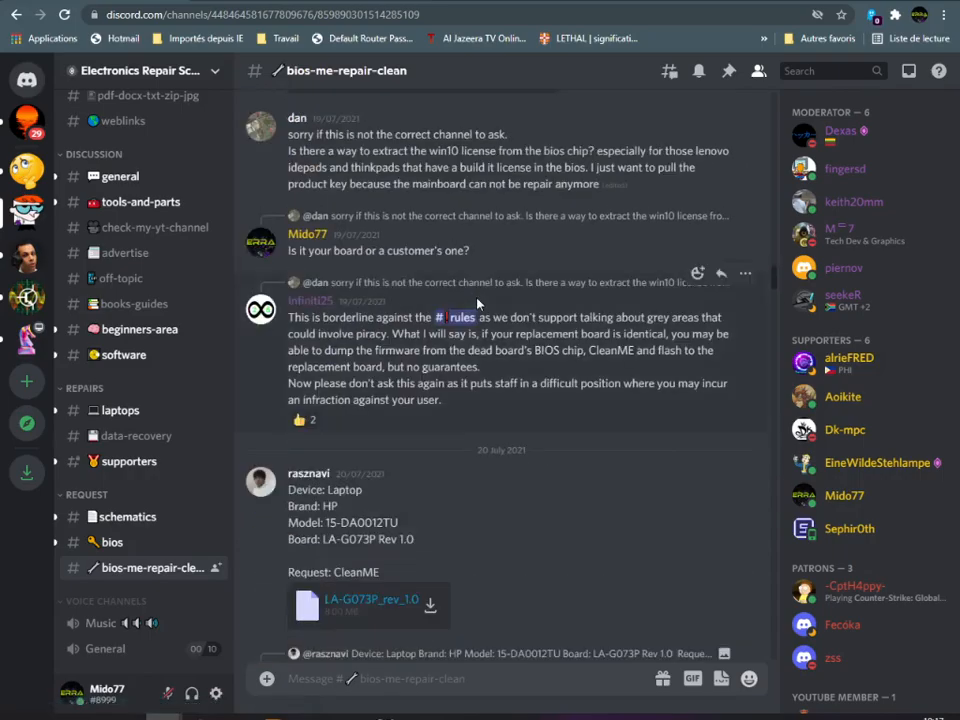
scroll(465, 320, up, 5)
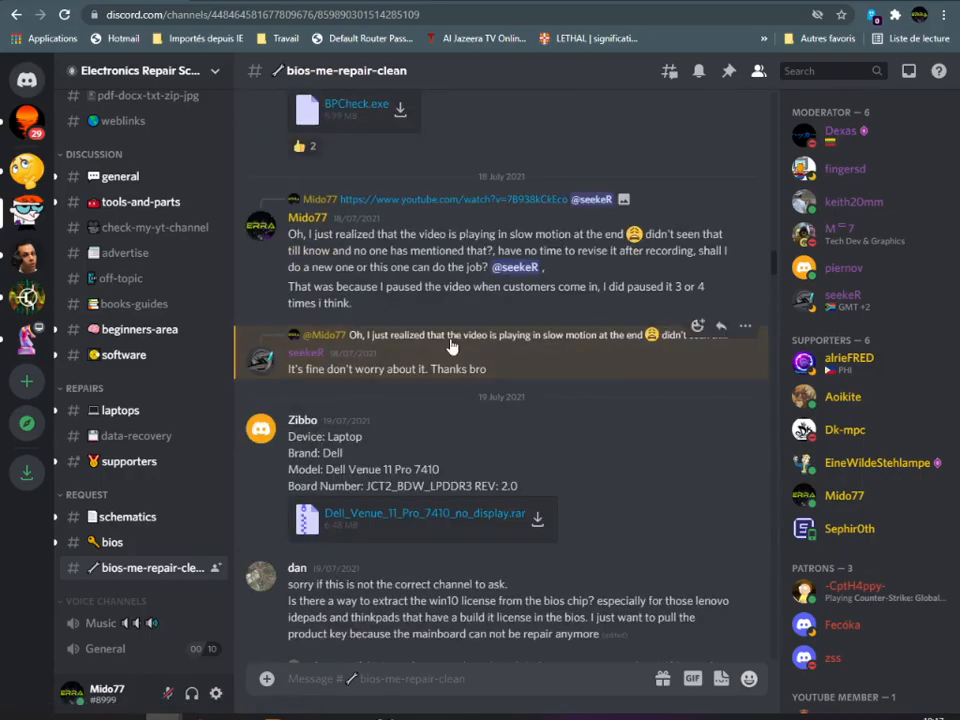
scroll(451, 346, up, 4)
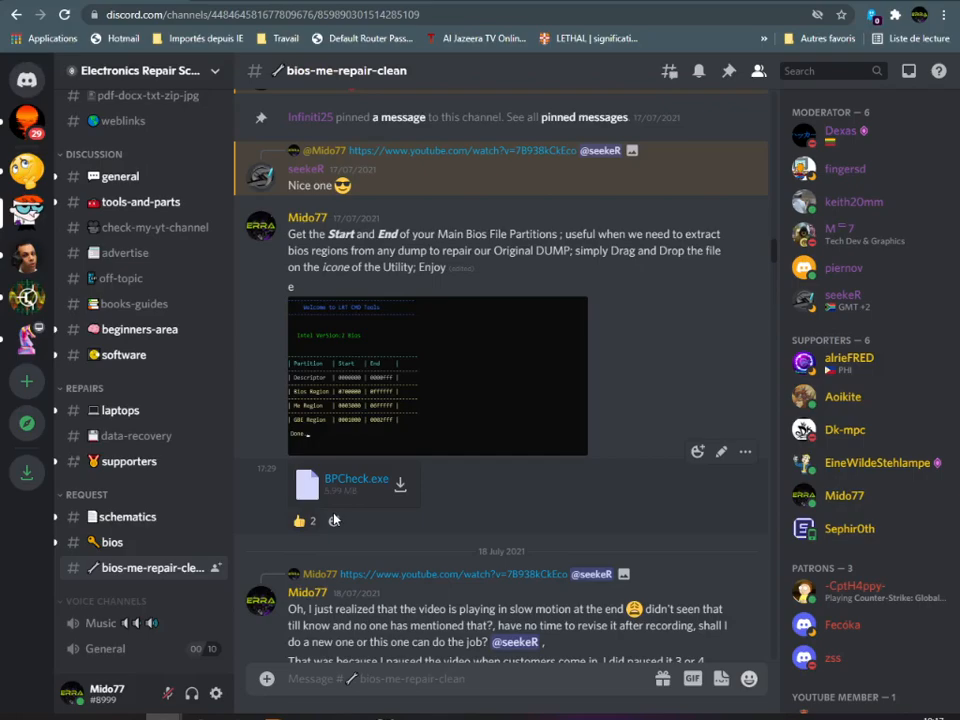
Step: Examine the enlarged LRT CMD Tools screenshot of BIOS partition start and end offsets, and close it
click(389, 405)
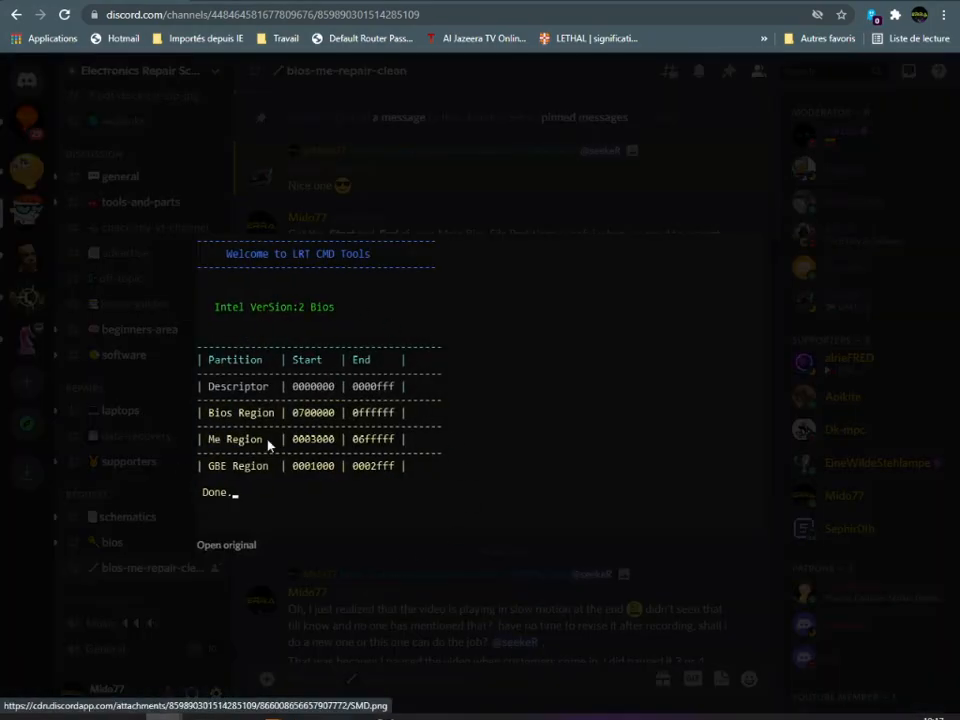
click(23, 487)
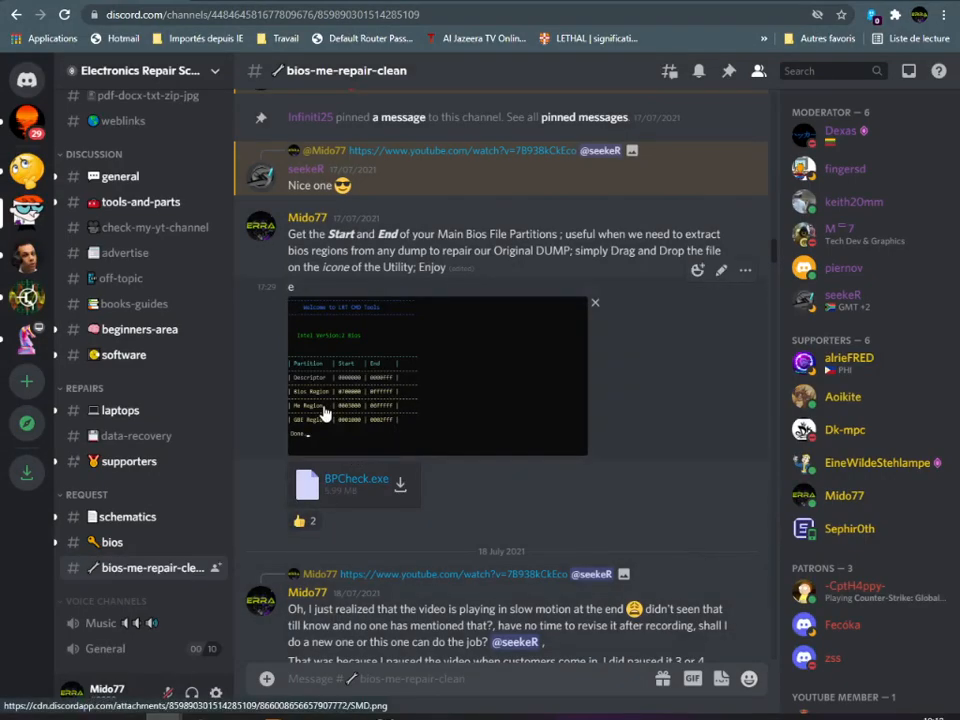
click(394, 392)
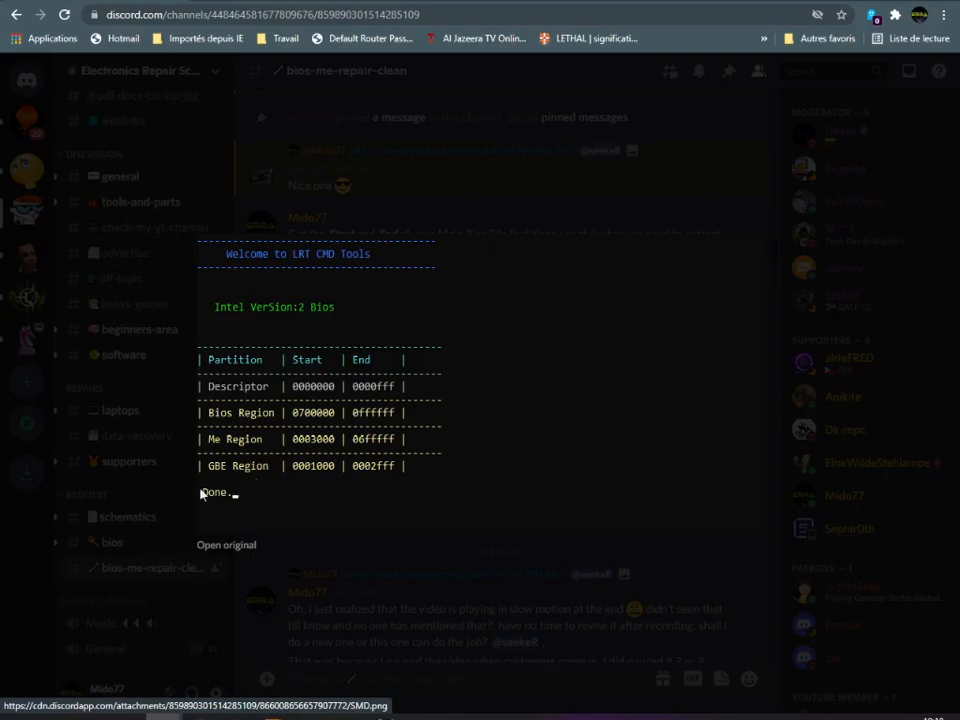
click(18, 515)
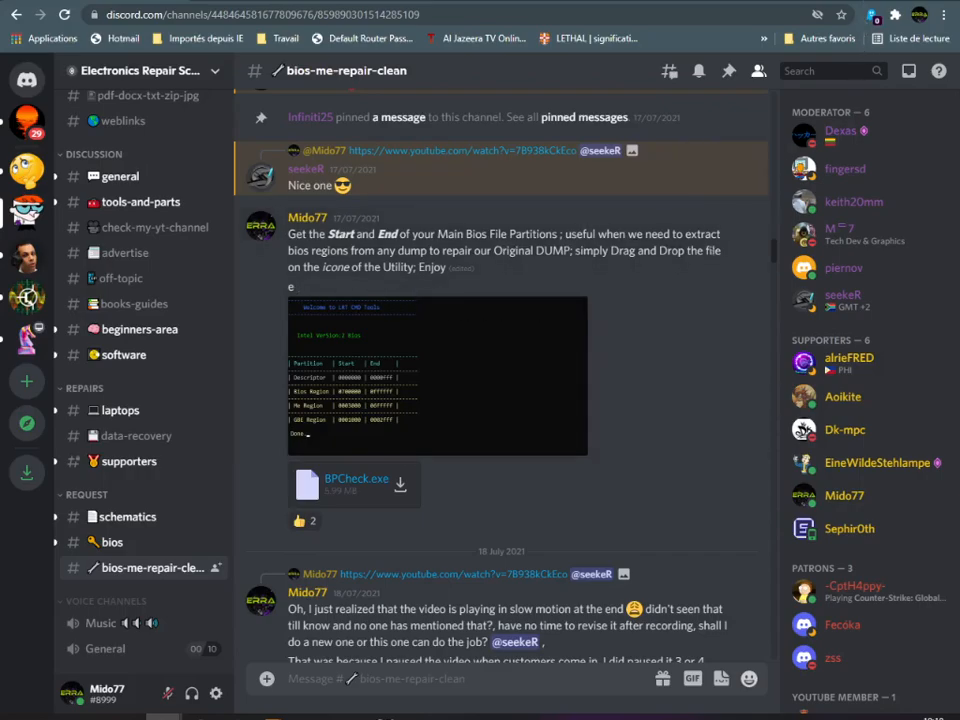
Step: Switch to the desktop and open the LENOVOX240_VIUX1_NM-A091_REV-1.0 dump folder, starting from the ERS folder
click(866, 2)
mouse_move(31, 504)
mouse_down()
mouse_move(10, 464)
mouse_move(33, 511)
mouse_up()
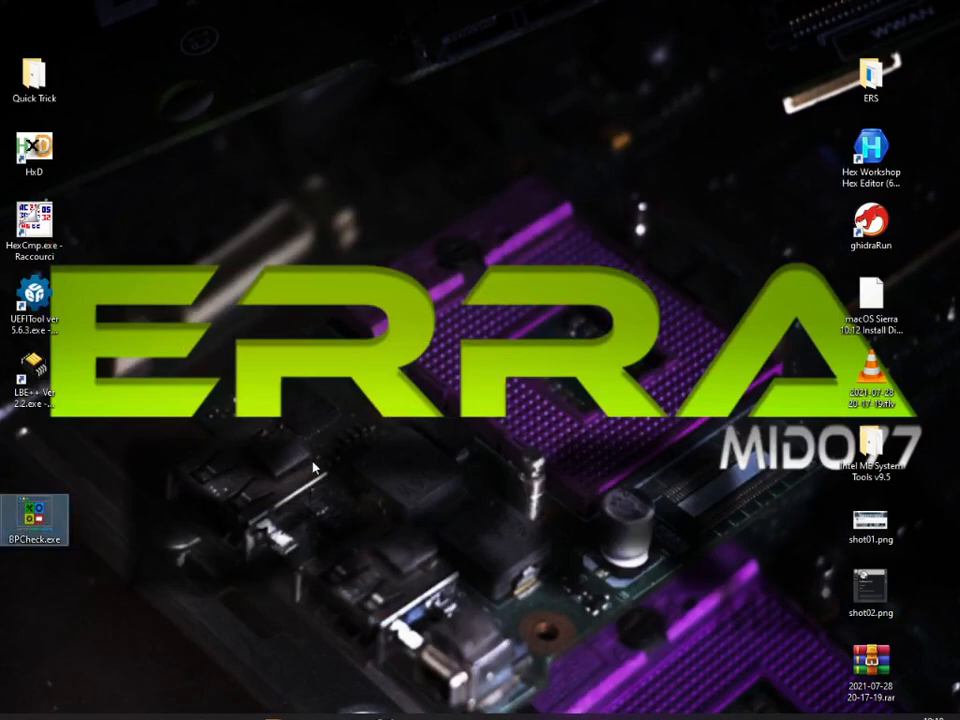
double_click(878, 66)
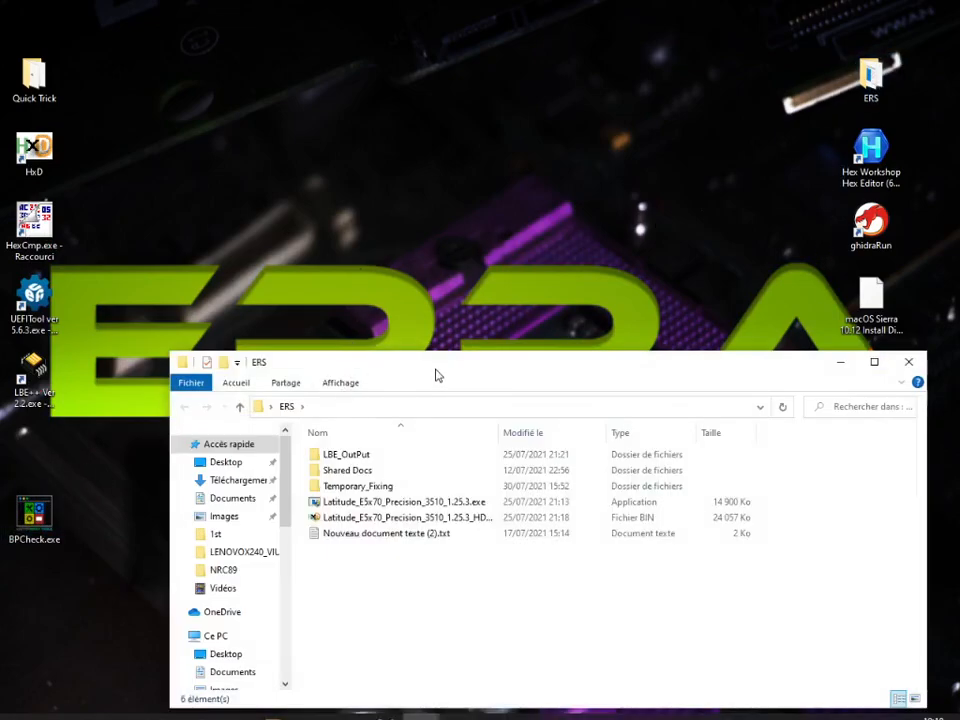
click(223, 572)
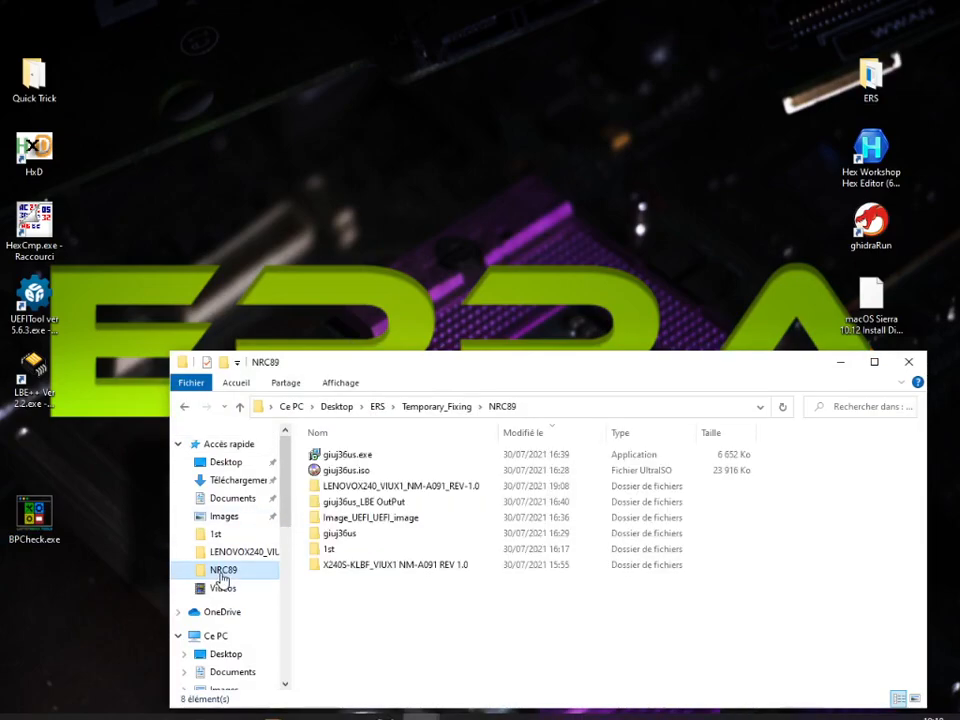
double_click(348, 488)
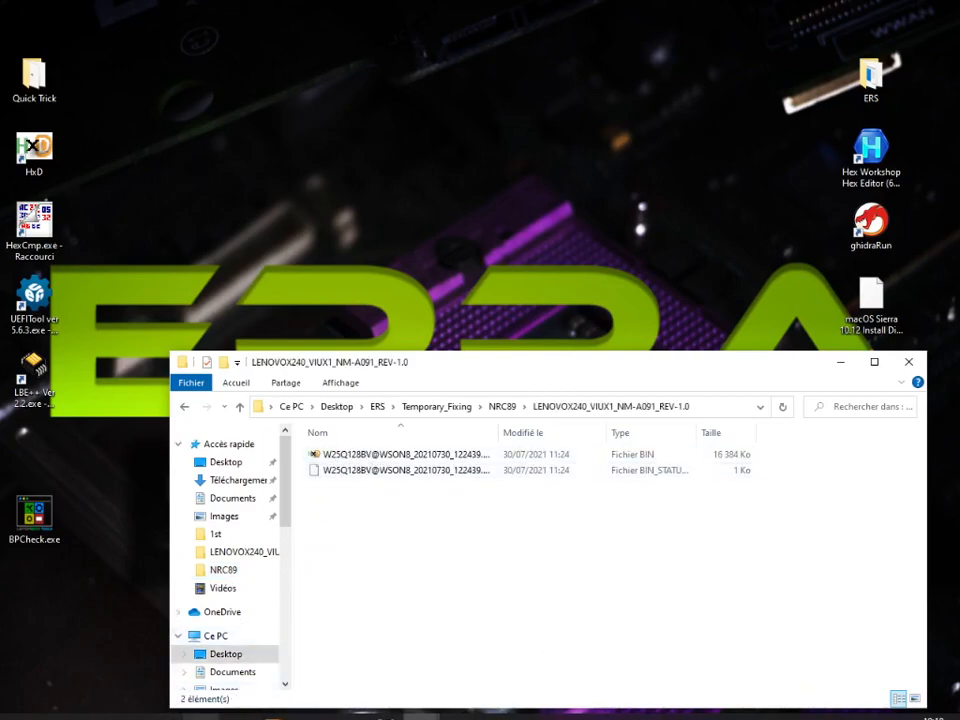
Step: Return to the Discord channel and review the newest messages, highlighting the "Worked perfecty!! thanks !" feedback on the repaired dump
mouse_move(200, 700)
click(223, 666)
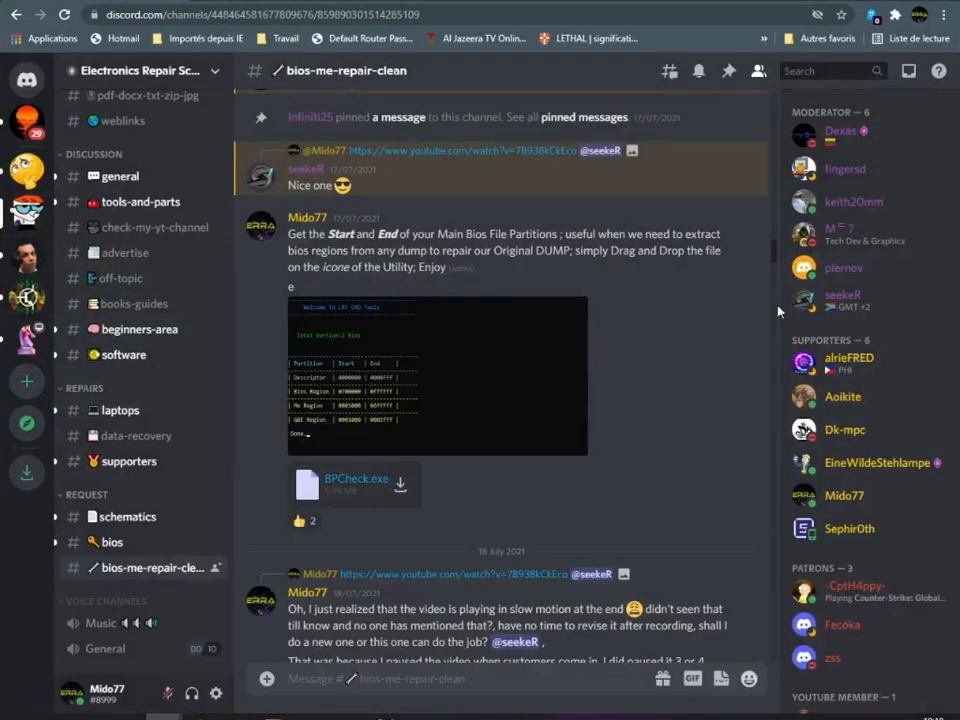
click(772, 645)
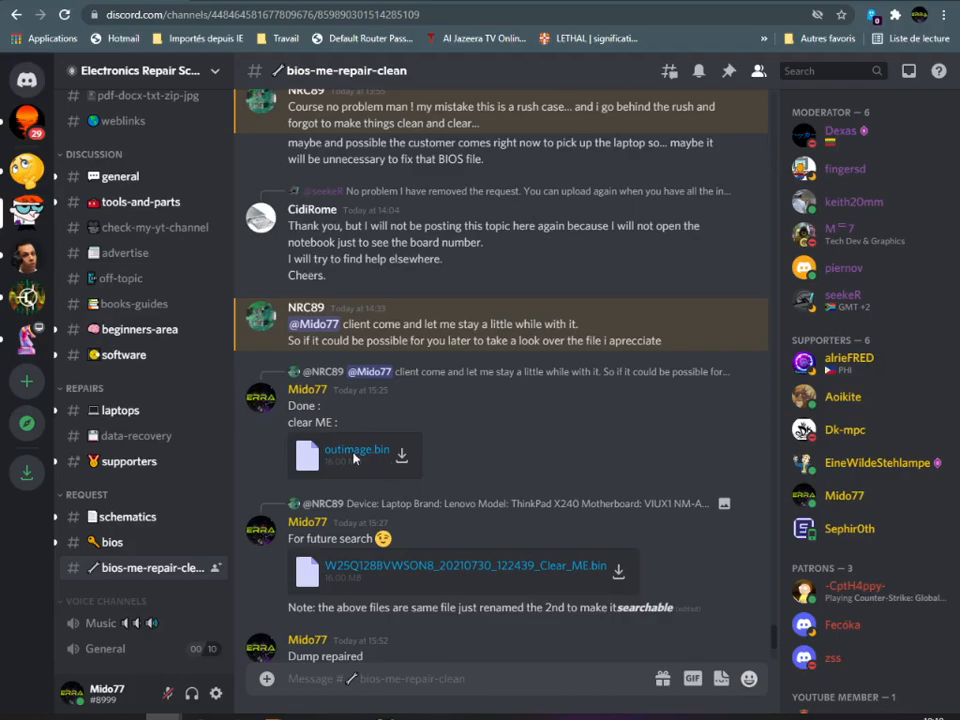
scroll(722, 589, down, 3)
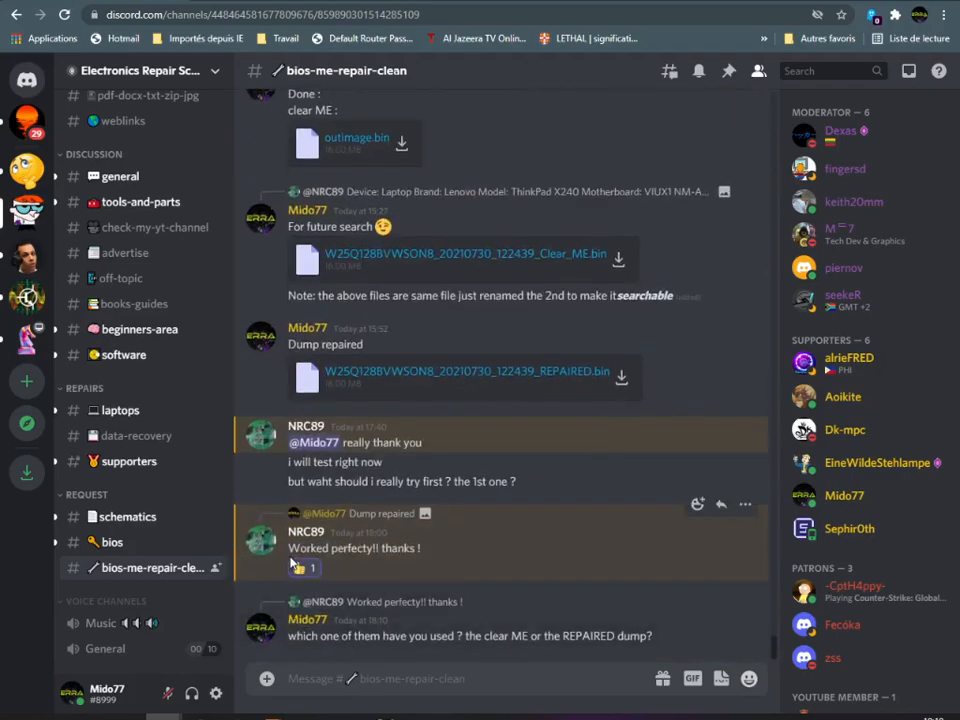
drag(290, 548, 426, 552)
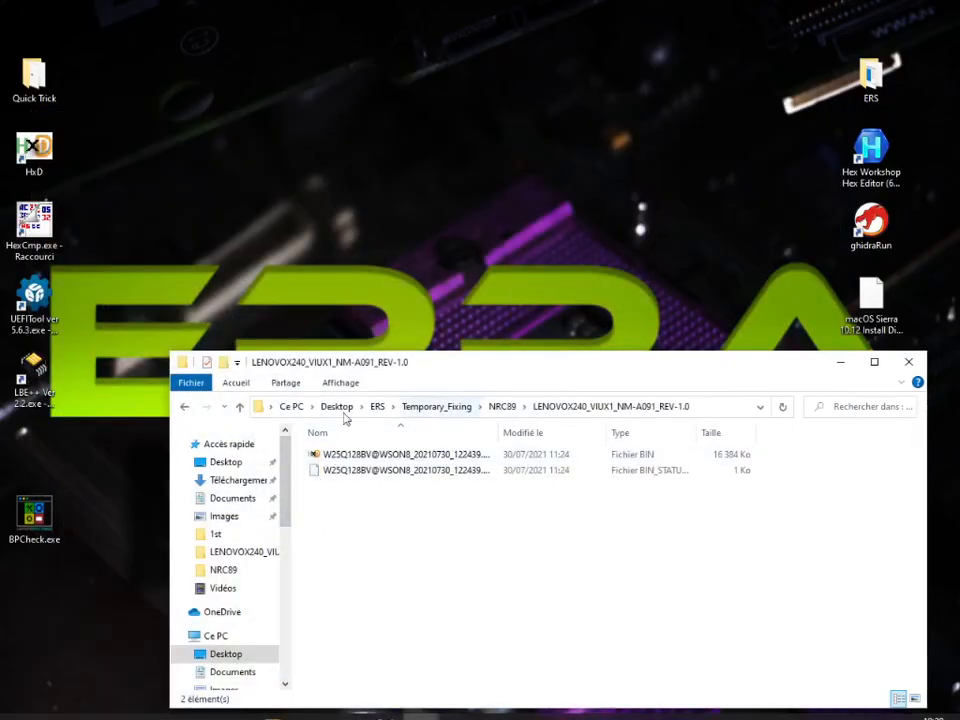
Step: Run BPCheck.exe on the W25Q128BV@WSON8_20210730_122439 BIN dump, and narrow its console window and move it aside
click(238, 407)
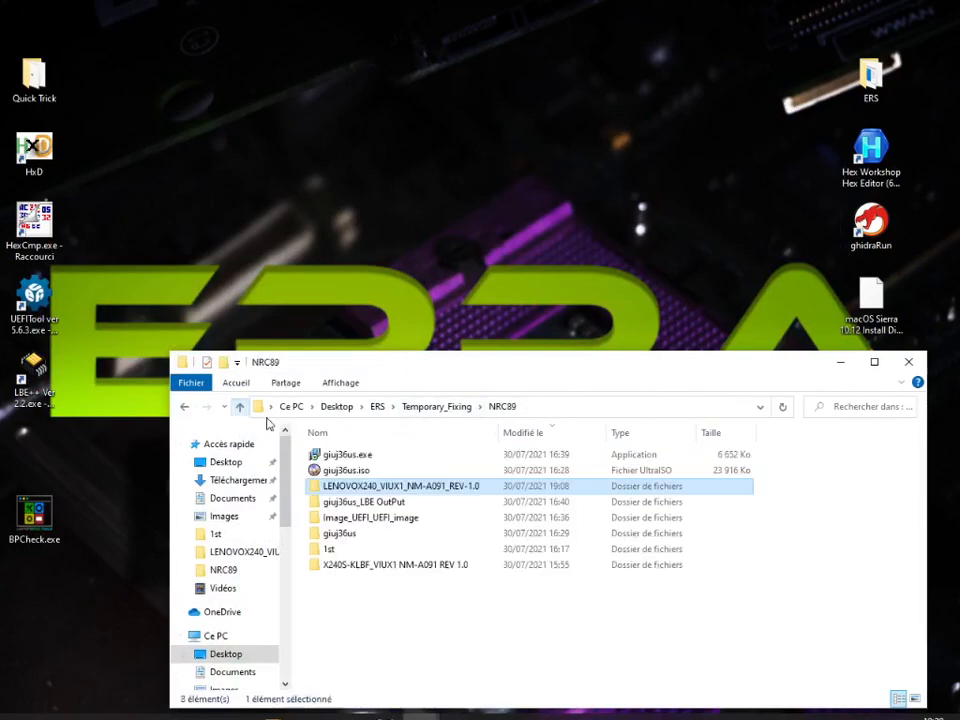
double_click(330, 488)
click(316, 455)
drag(316, 457, 33, 518)
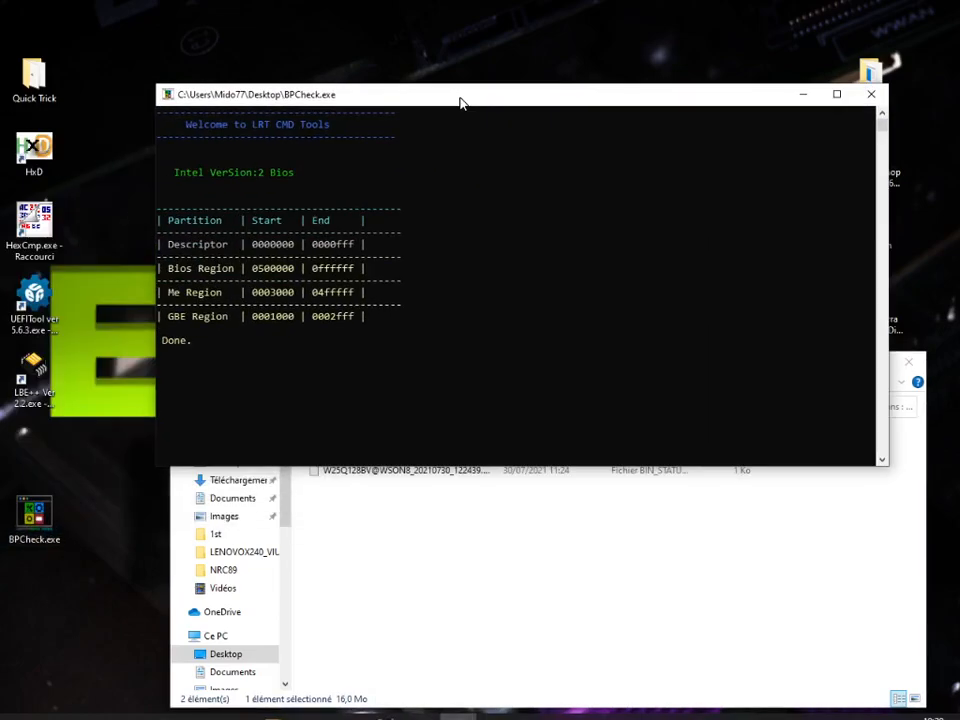
drag(882, 242, 386, 254)
drag(268, 98, 124, 58)
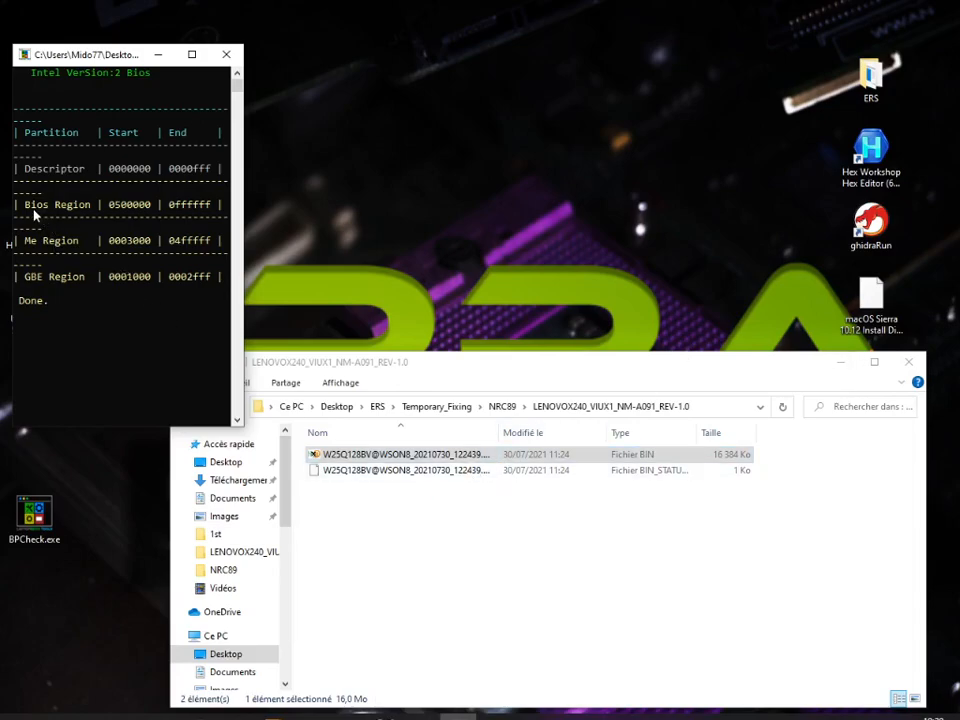
Step: Open the same BIN dump in HxD, minimize the folder window, and arrange the hex editor beside the BPCheck partition table
click(347, 457)
double_click(347, 457)
click(542, 623)
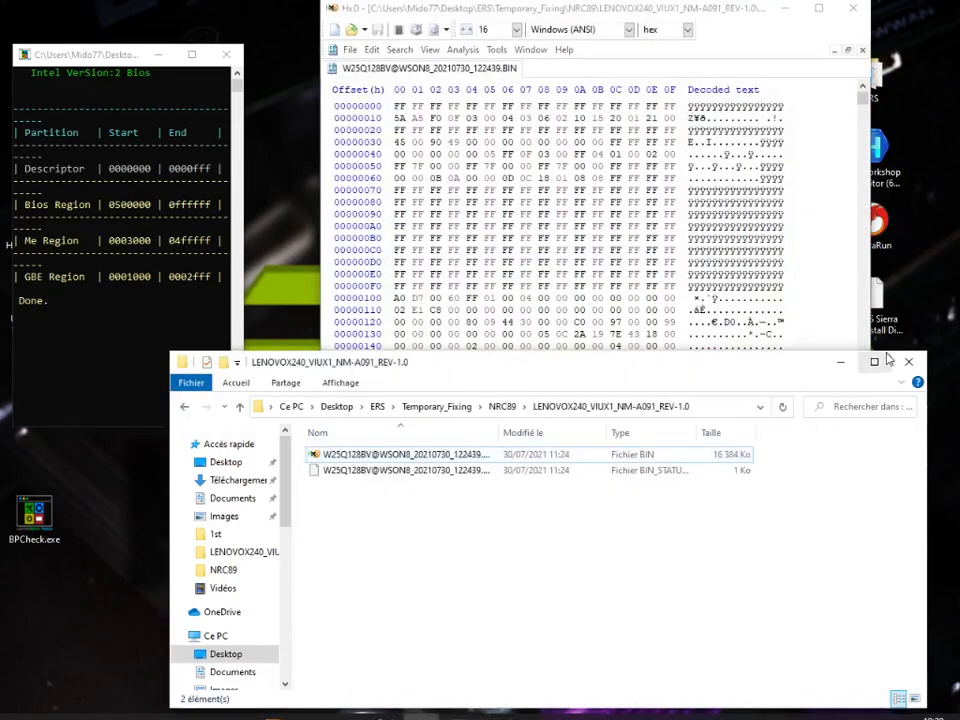
click(840, 361)
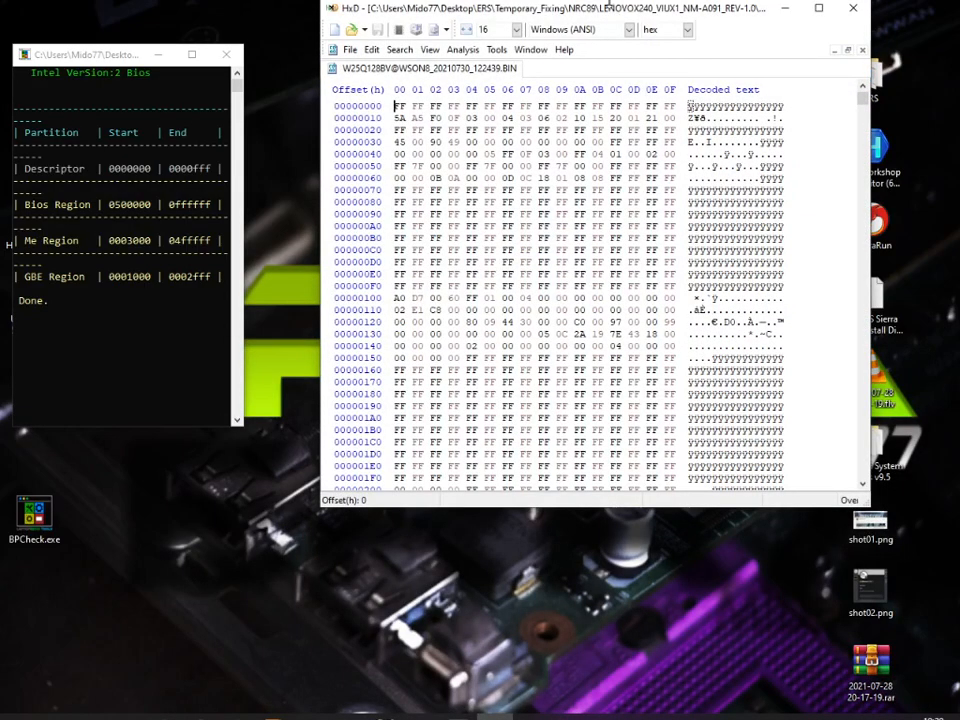
drag(608, 5, 600, 57)
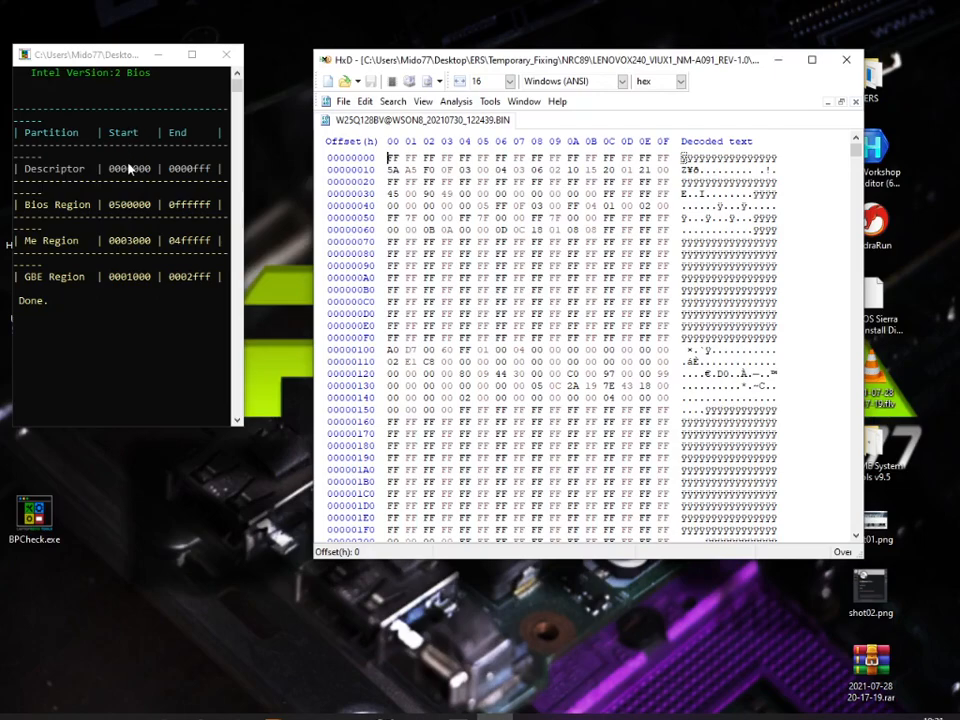
click(186, 174)
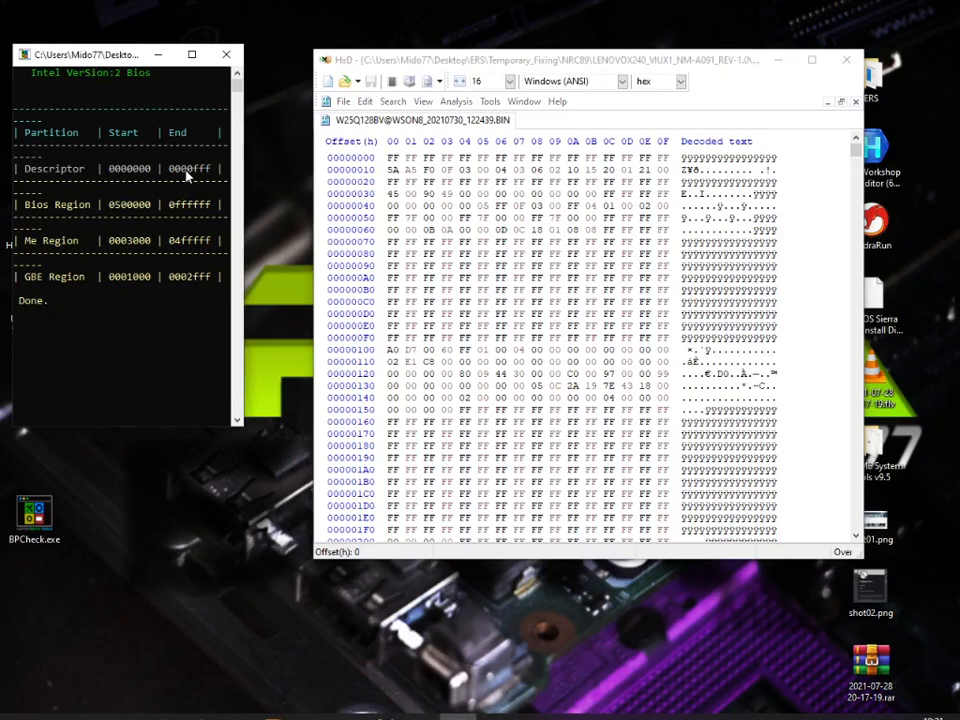
Step: Select the Descriptor block in the BIOS dump from start-offset 0 to end-offset 0000fff, copying the end value from the BPCheck table
double_click(186, 172)
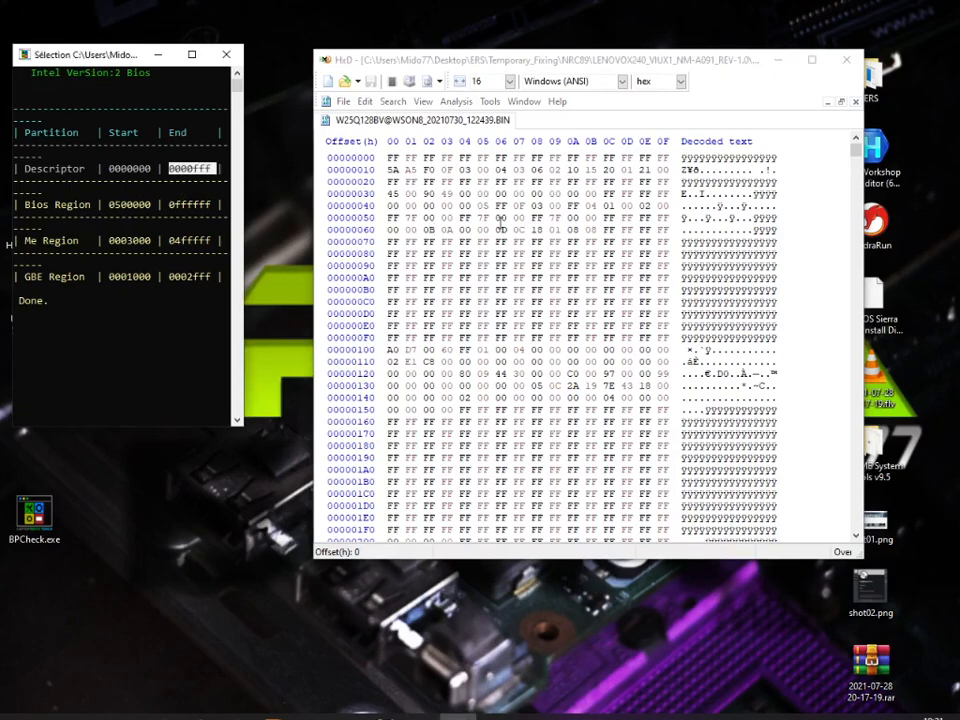
key(ctrl+c)
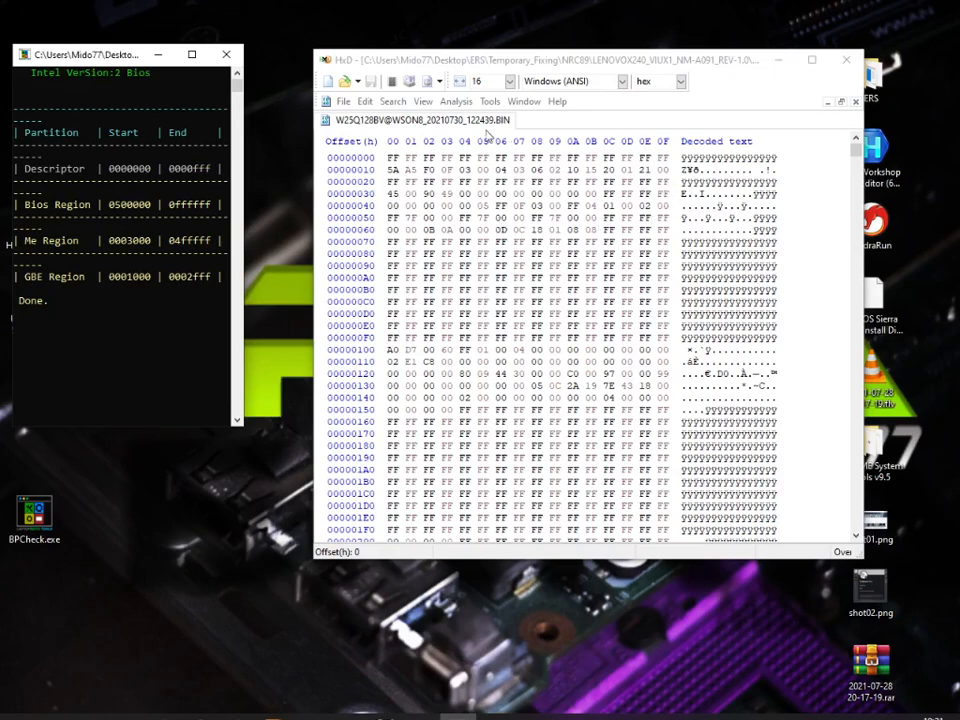
click(461, 196)
right_click(461, 196)
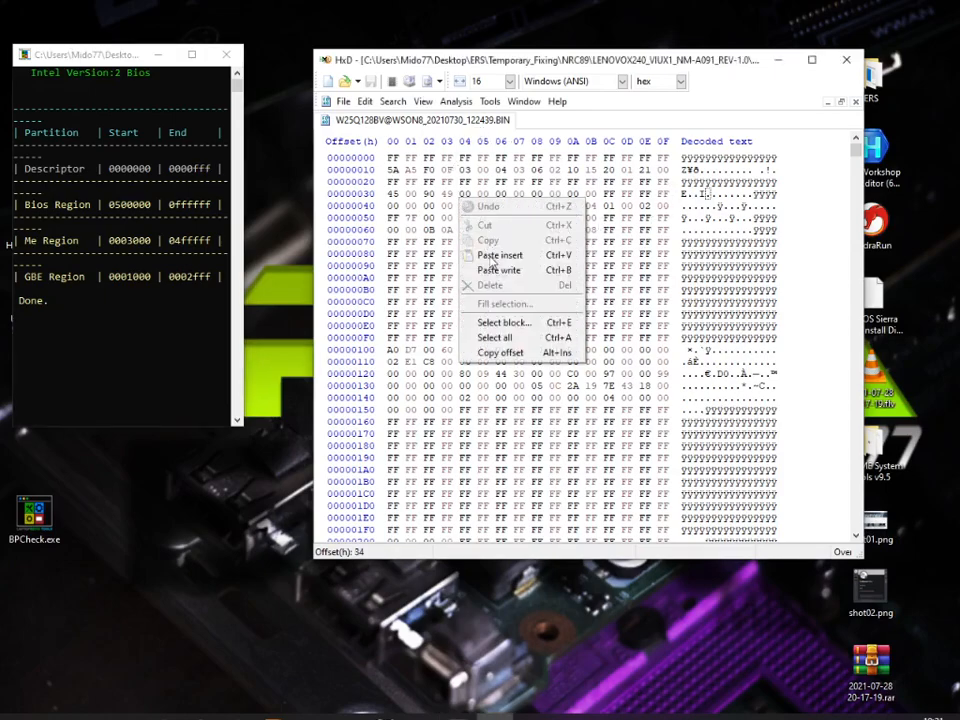
click(503, 322)
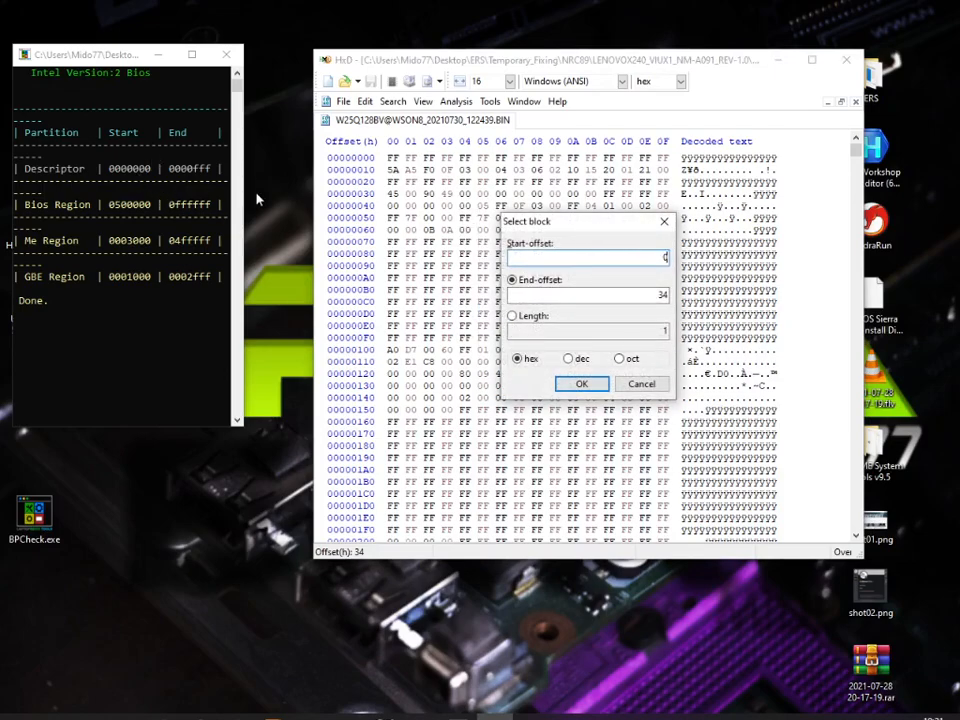
text(0)
double_click(659, 295)
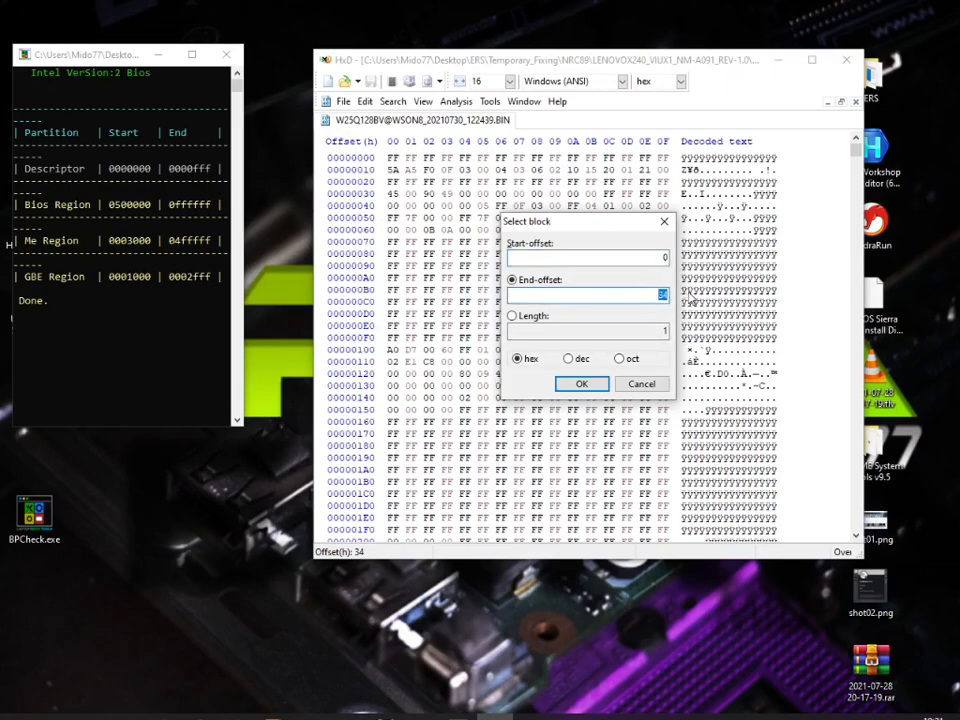
text(0000fff)
click(580, 385)
Step: Copy the selected Descriptor block and paste it into a new empty file
right_click(546, 290)
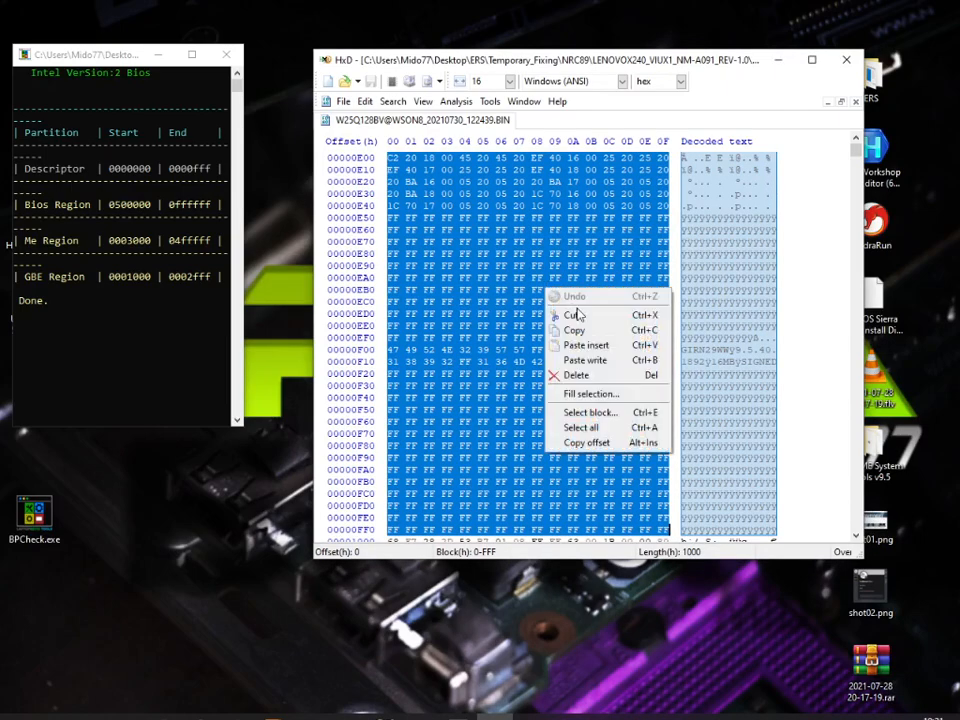
click(589, 332)
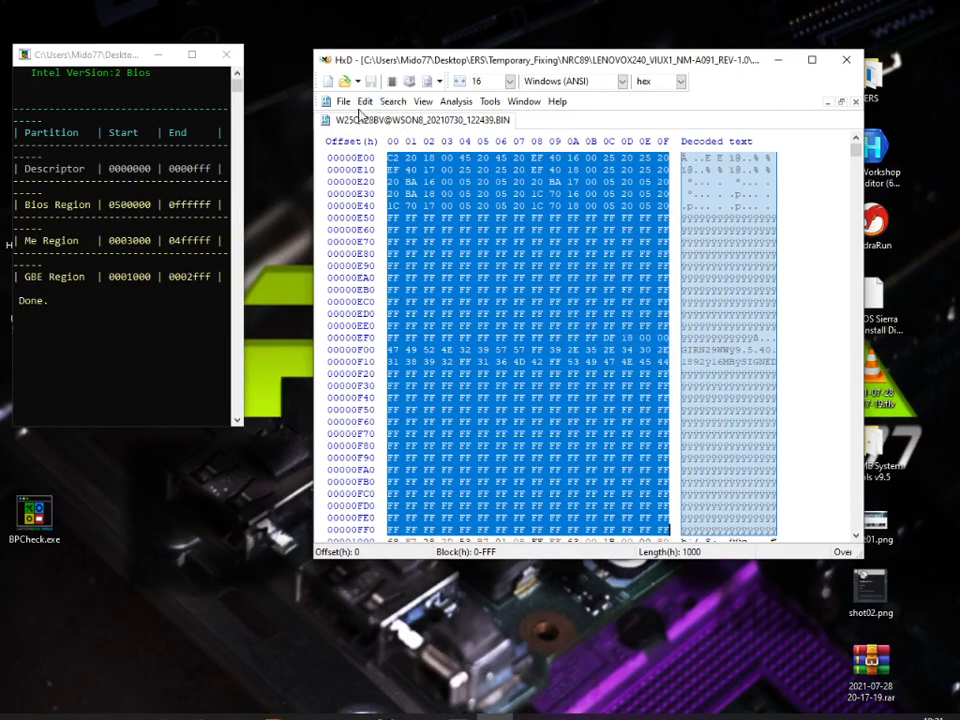
click(344, 101)
click(358, 119)
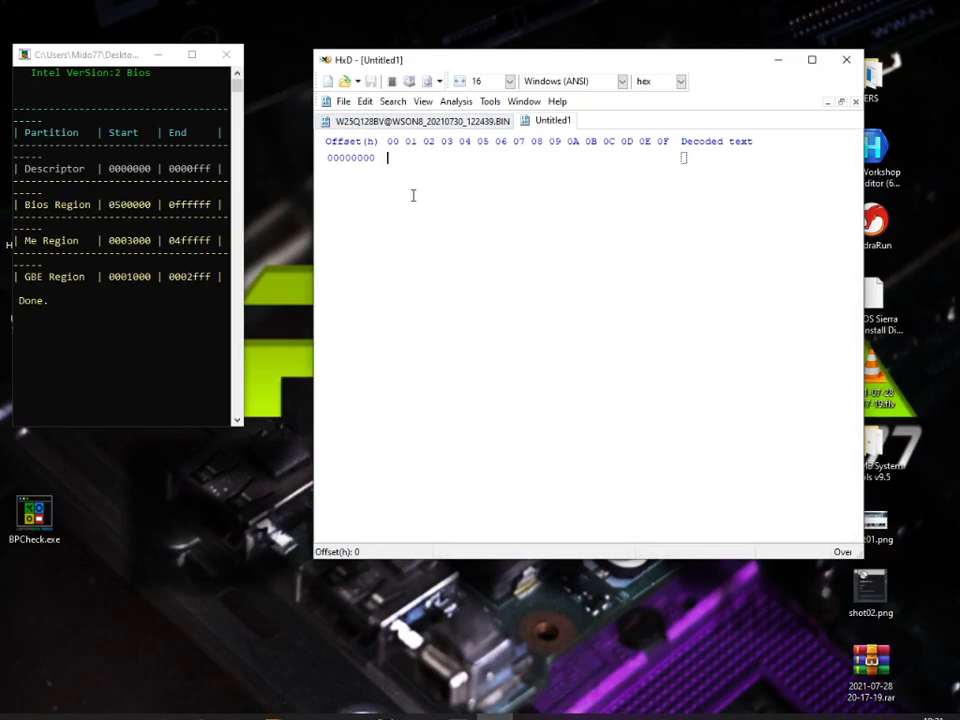
key(ctrl+v)
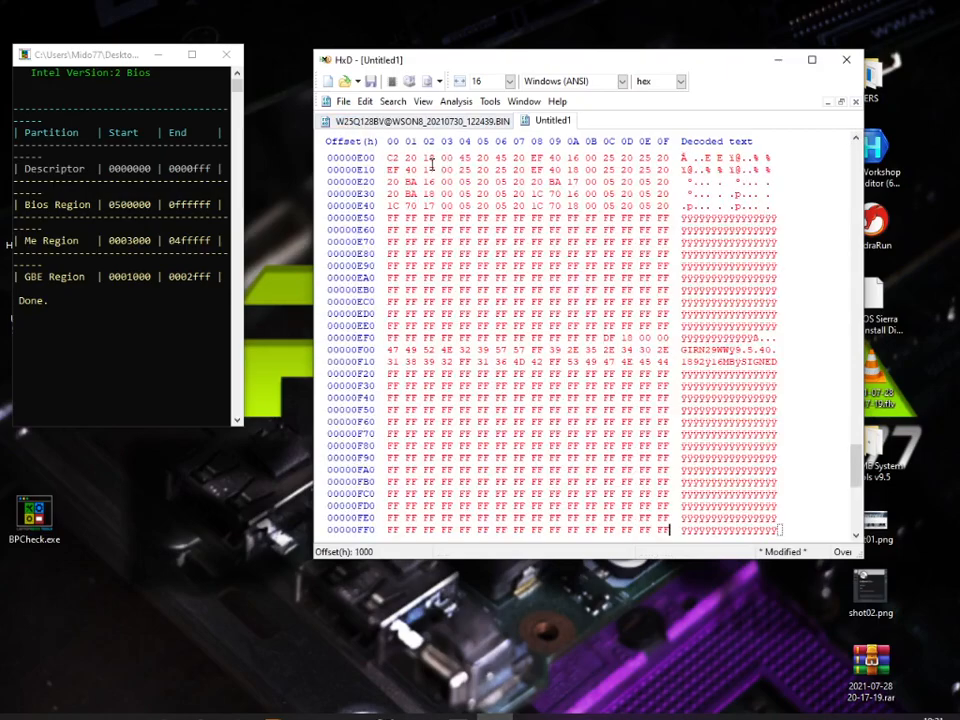
Step: Save the new file as Descriptor.bin in the NRC89 folder and close it to return to the dump
click(343, 102)
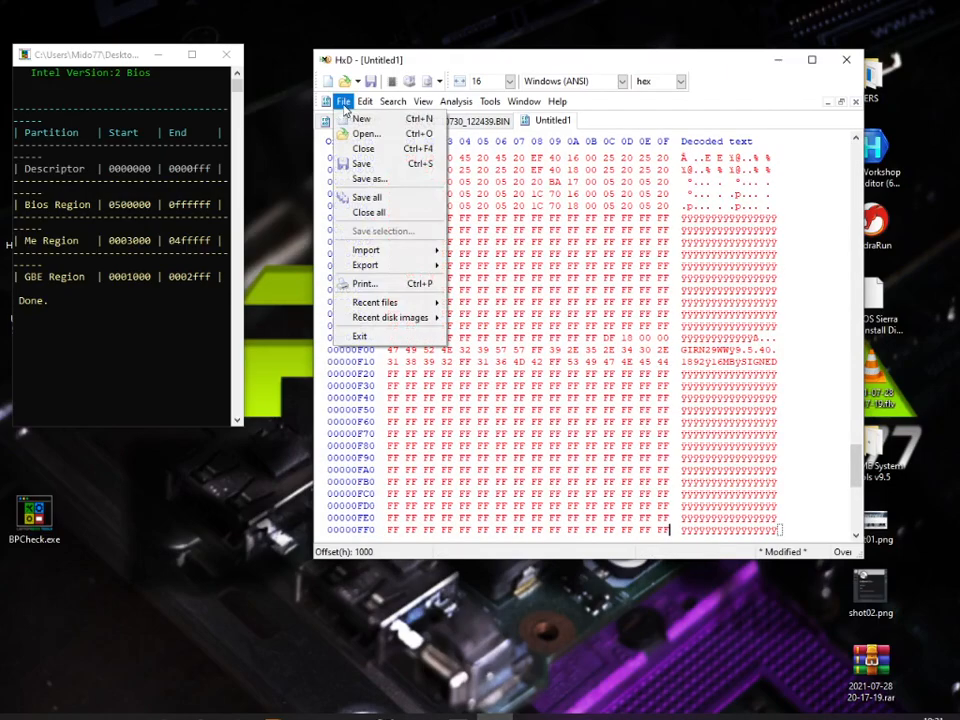
click(366, 179)
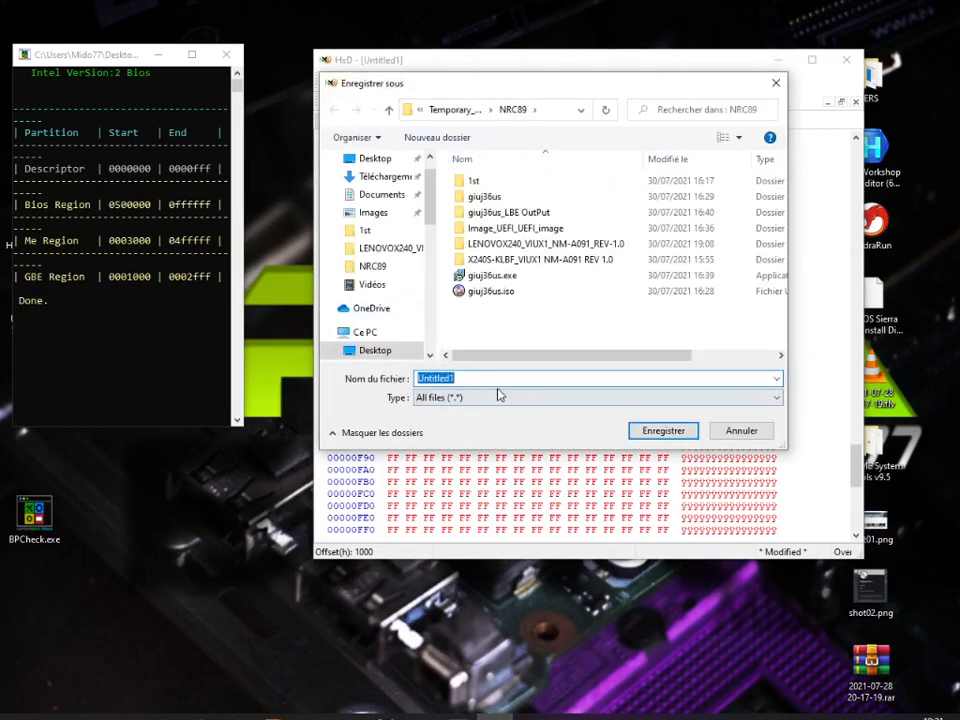
text(Desc)
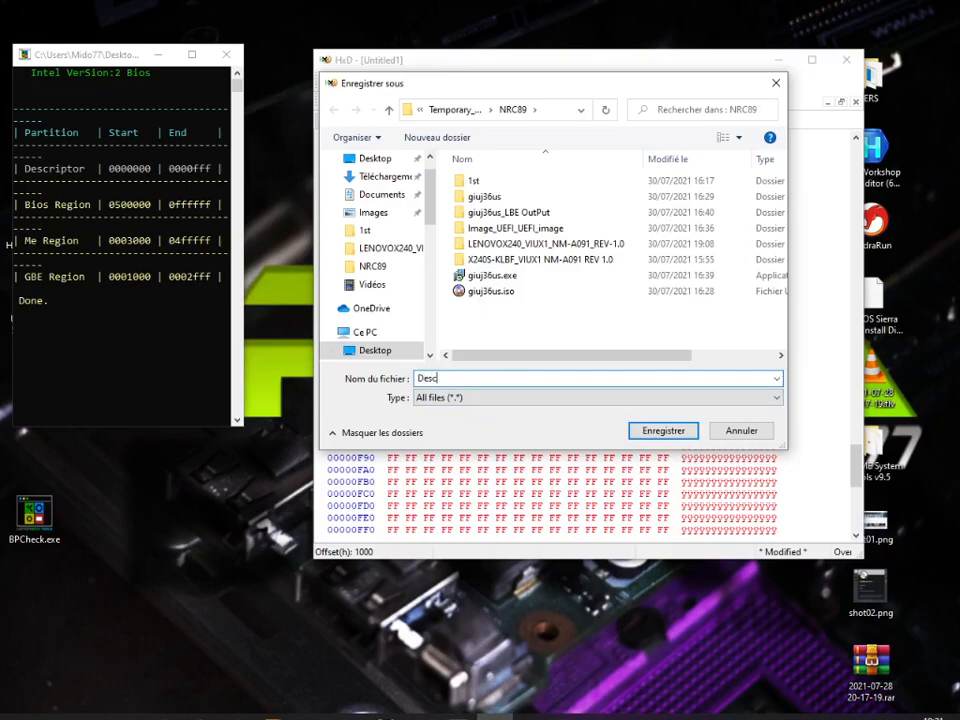
text(riptor.bin)
click(670, 430)
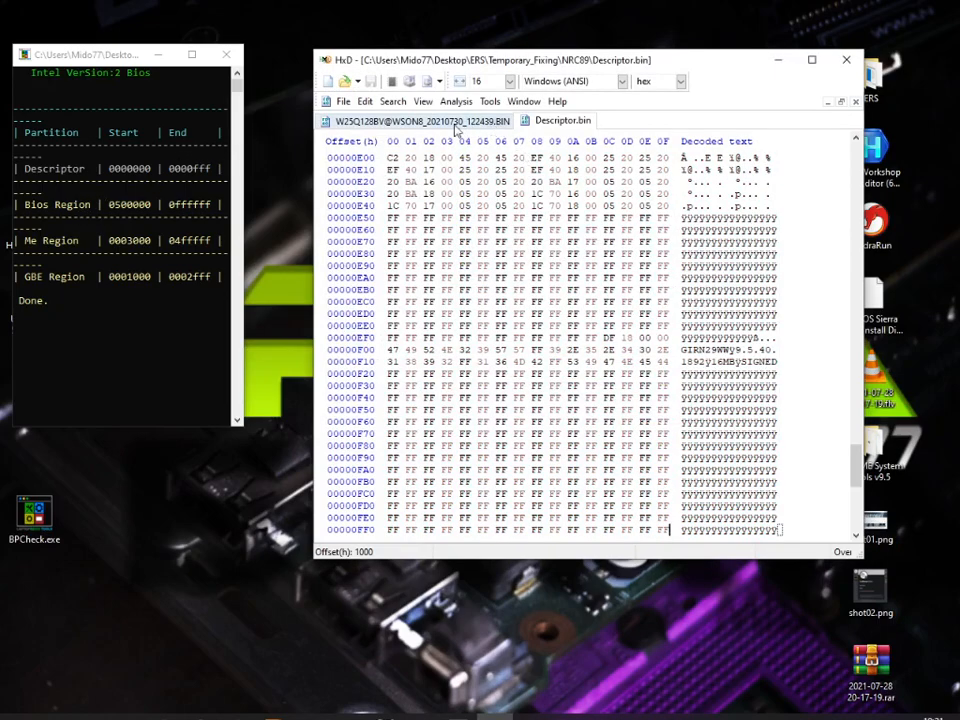
click(855, 105)
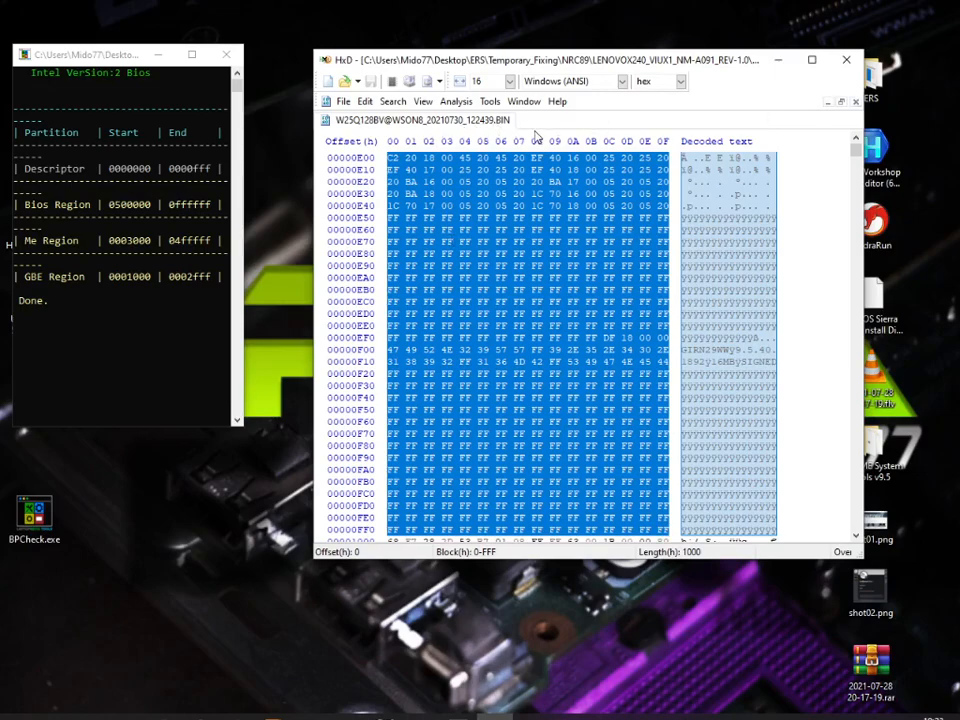
Step: Select the Bios Region block in the dump from 0500000 to 0ffffff, copying both offsets from the BPCheck table
click(513, 217)
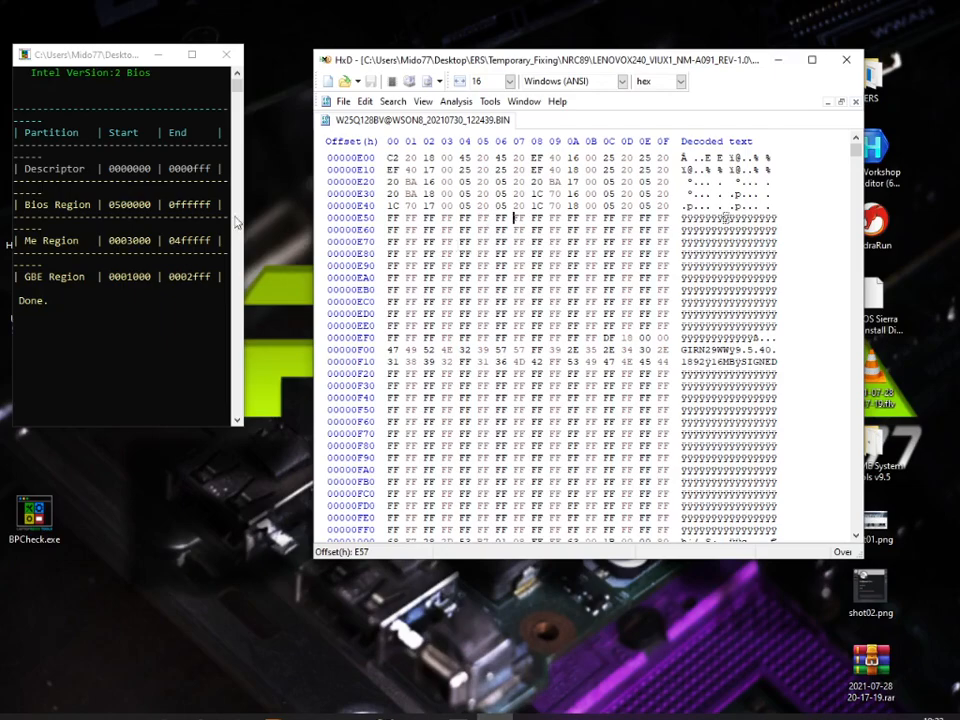
double_click(130, 206)
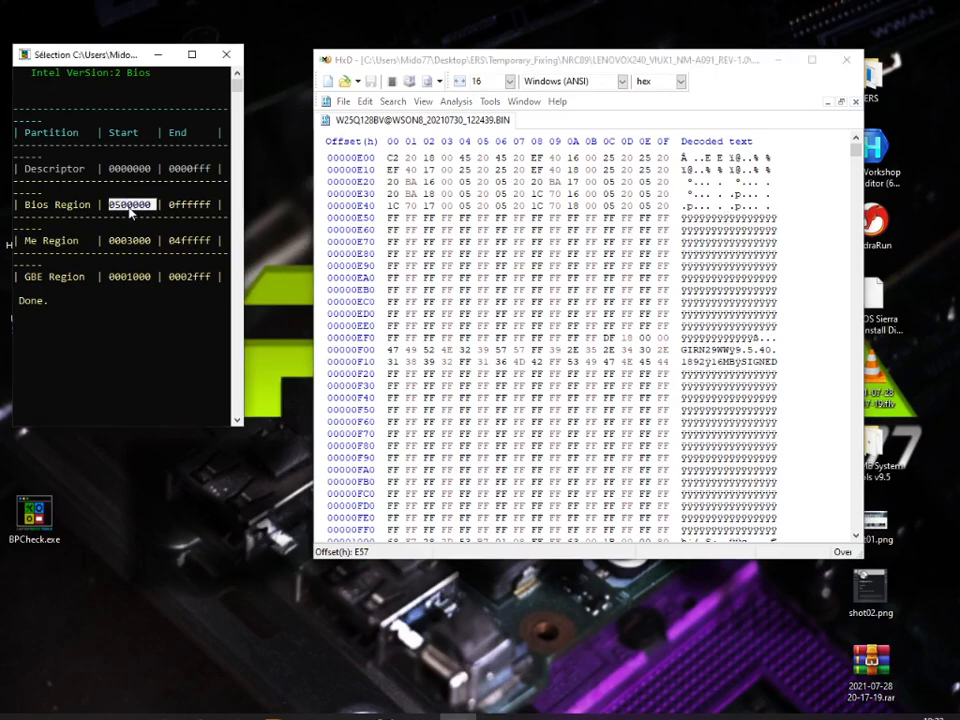
right_click(133, 210)
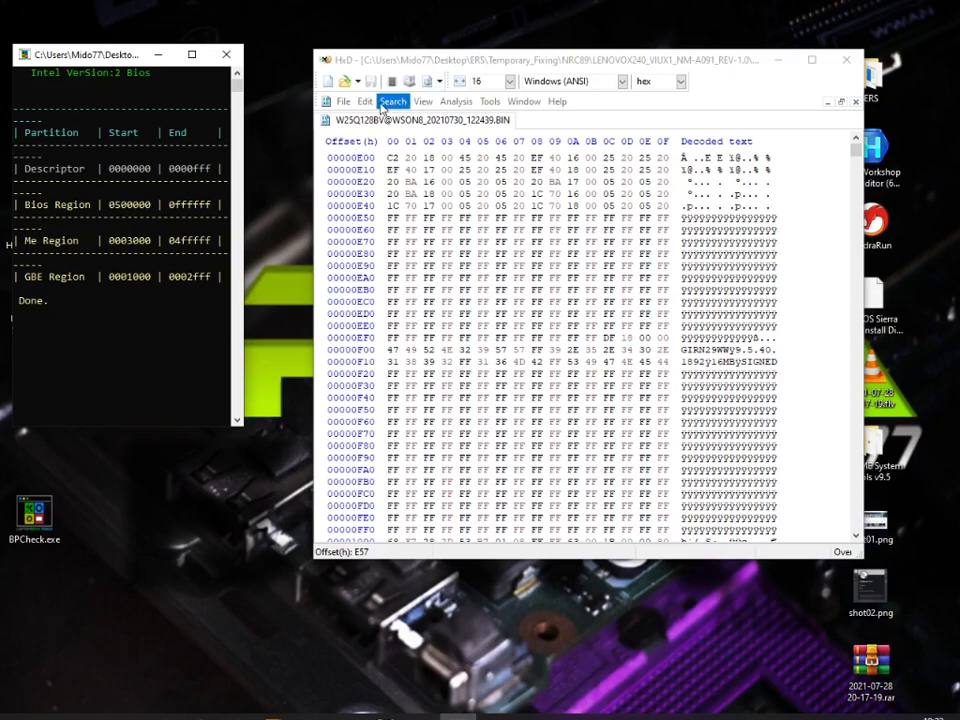
right_click(443, 205)
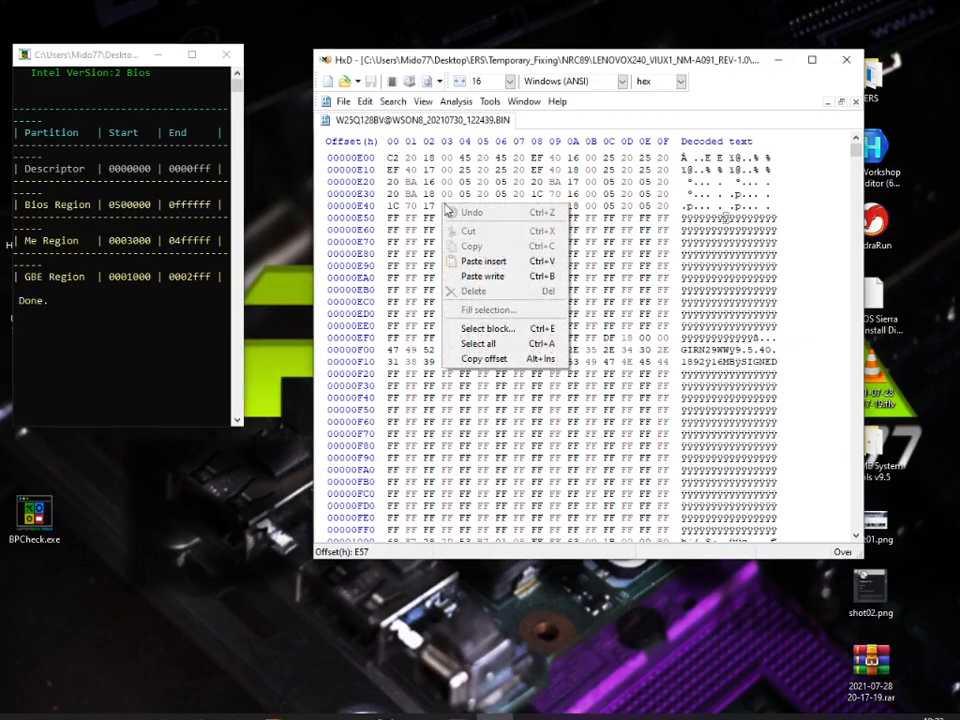
click(488, 328)
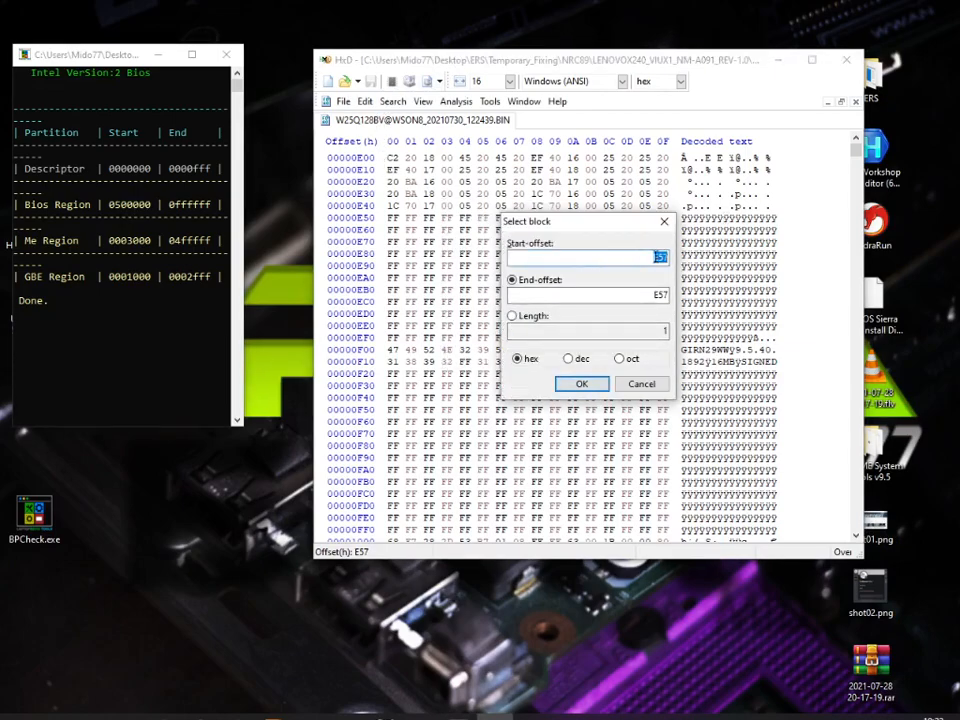
text(0500000)
click(184, 205)
double_click(184, 205)
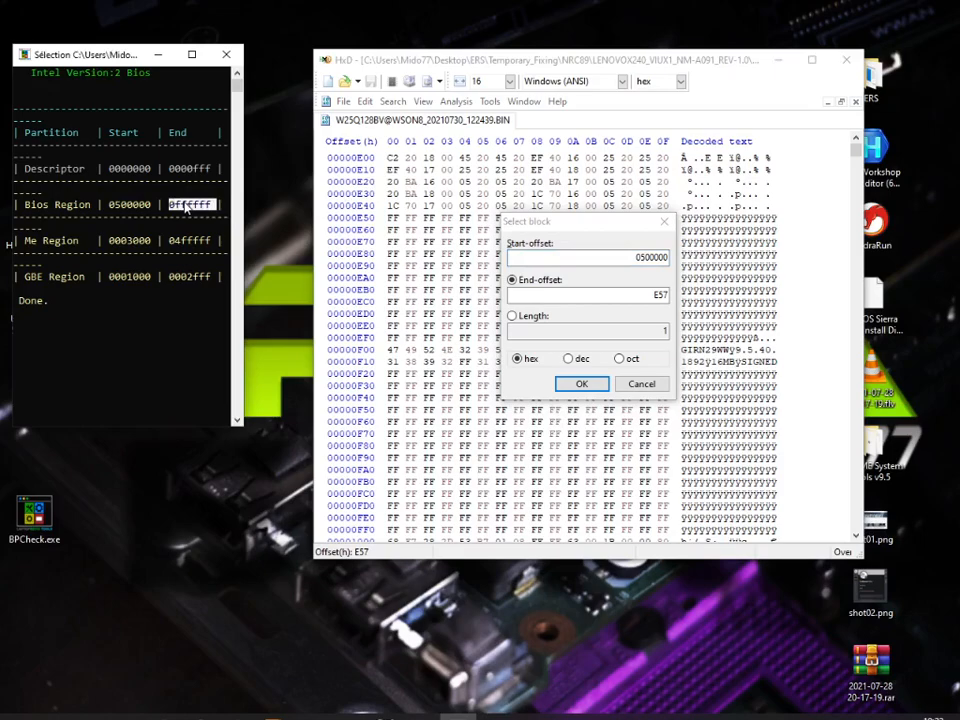
right_click(187, 207)
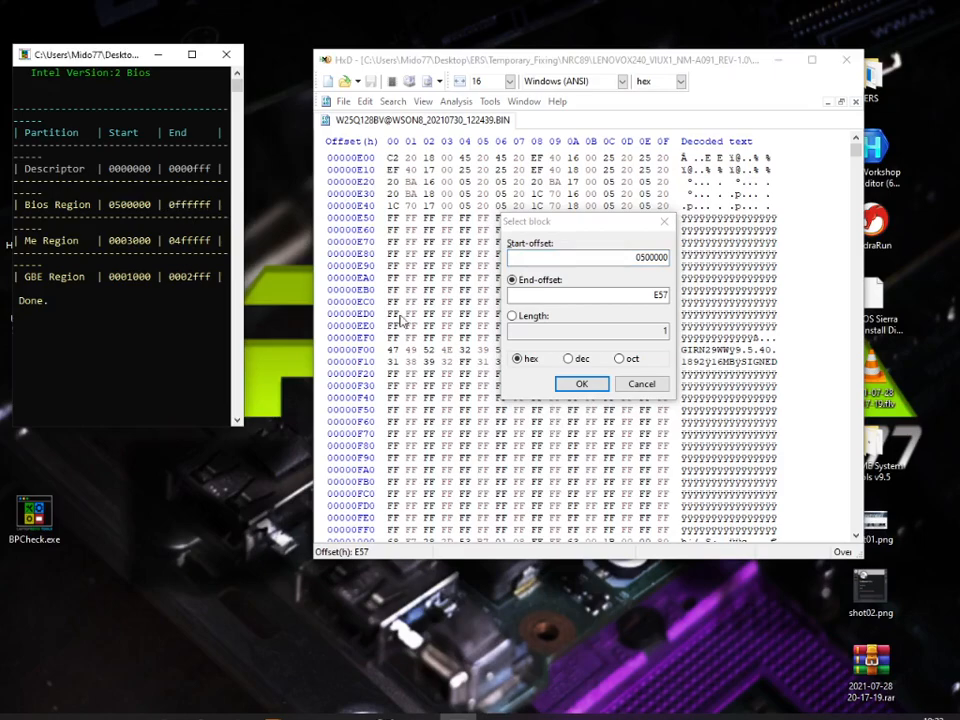
drag(651, 296, 714, 301)
key(ctrl+v)
click(581, 384)
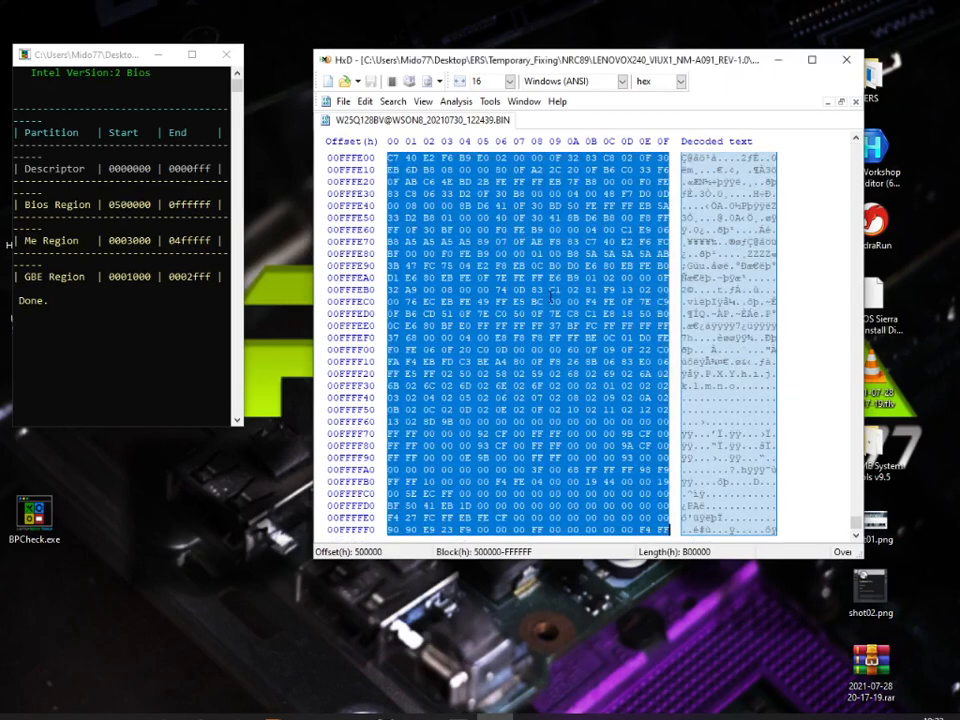
Step: Copy the selected Bios Region block and paste it into a new empty file
right_click(548, 299)
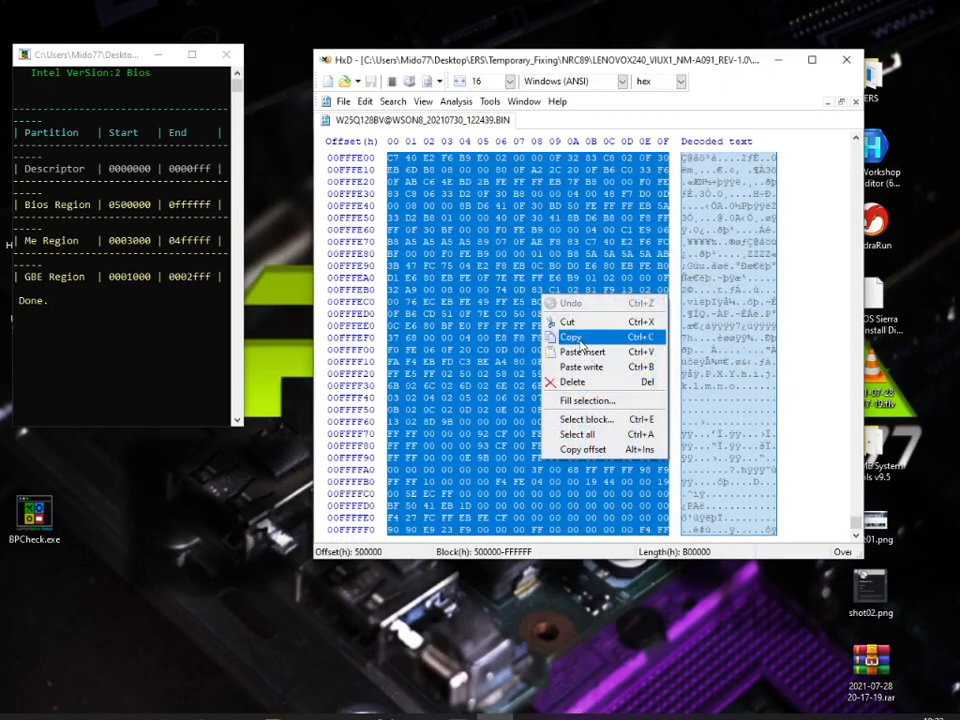
click(580, 340)
click(343, 101)
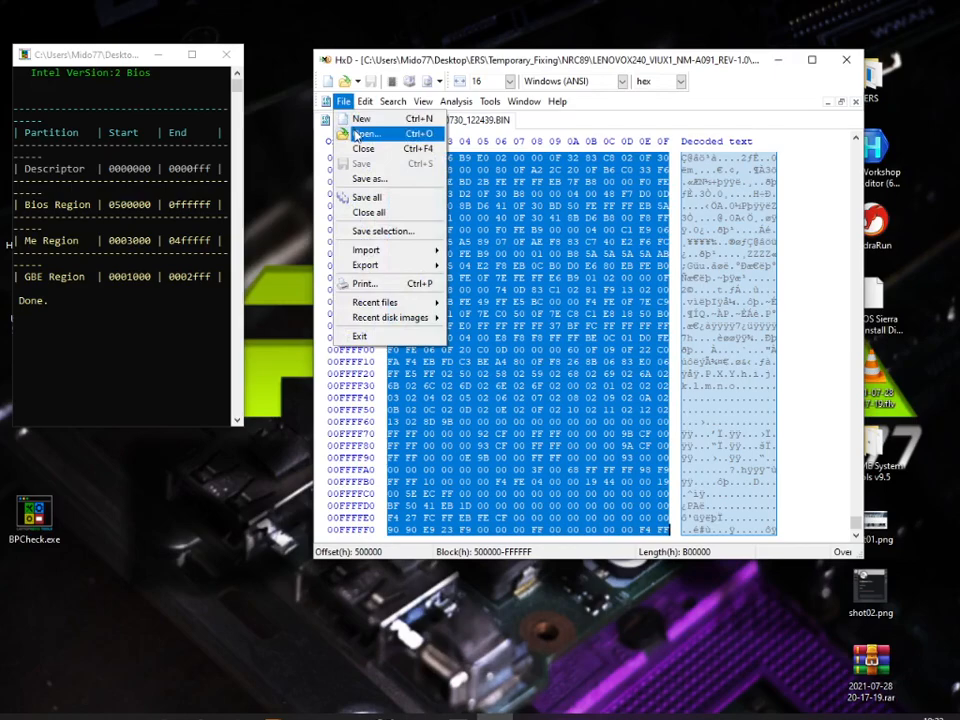
click(361, 118)
key(ctrl+v)
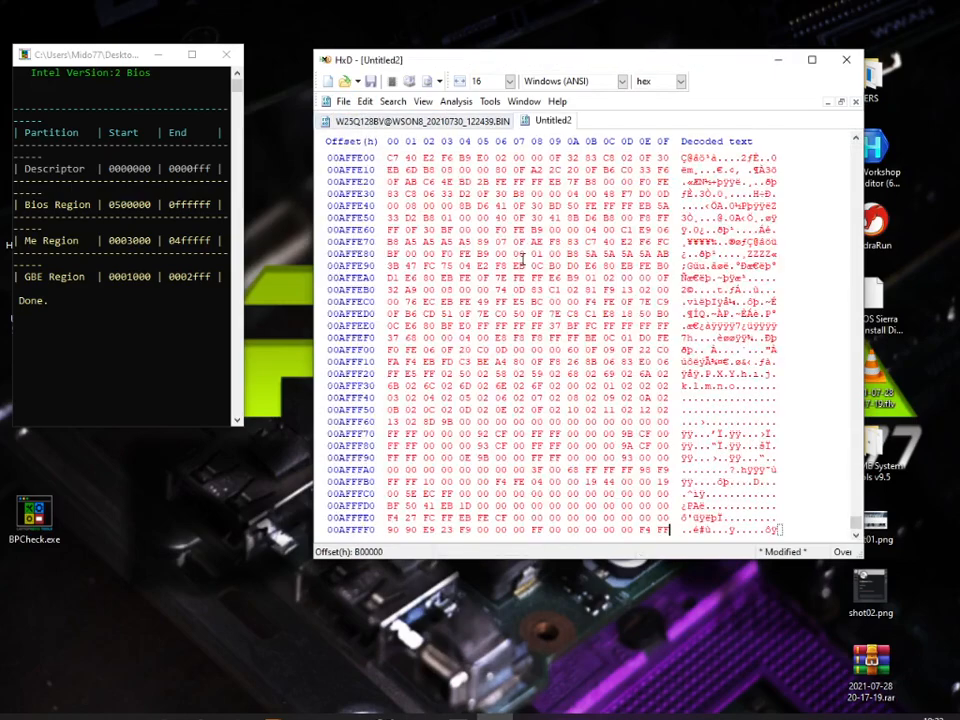
Step: Save the new file as Bios Region.bin in the NRC89 folder and close it to return to the dump
click(343, 101)
click(364, 182)
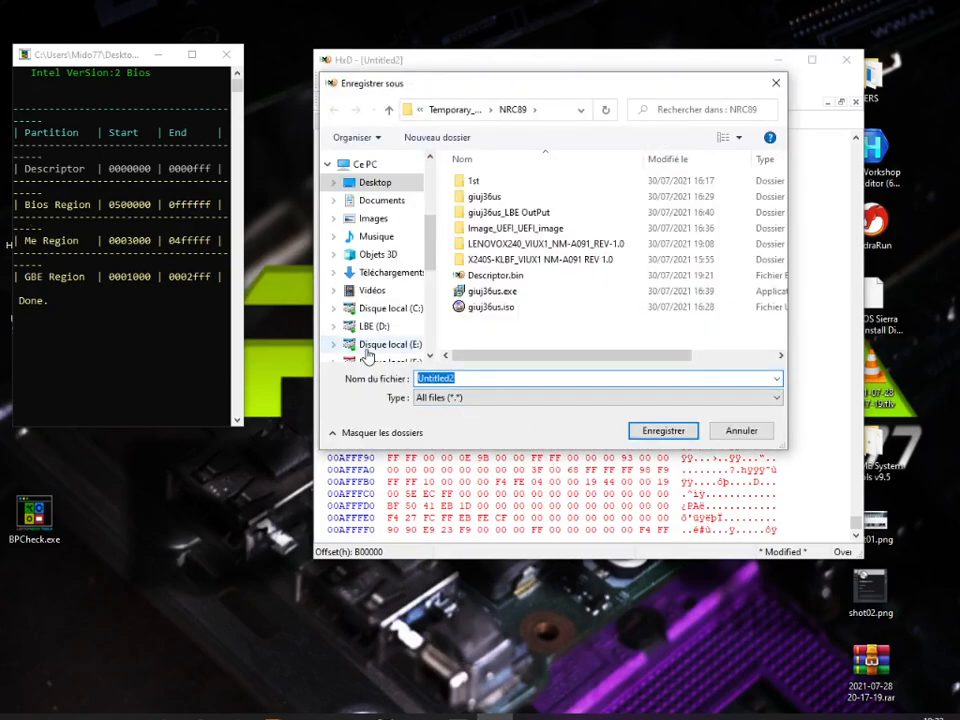
text(Bu)
key(BackSpace)
text(ios Region.bin)
key(Return)
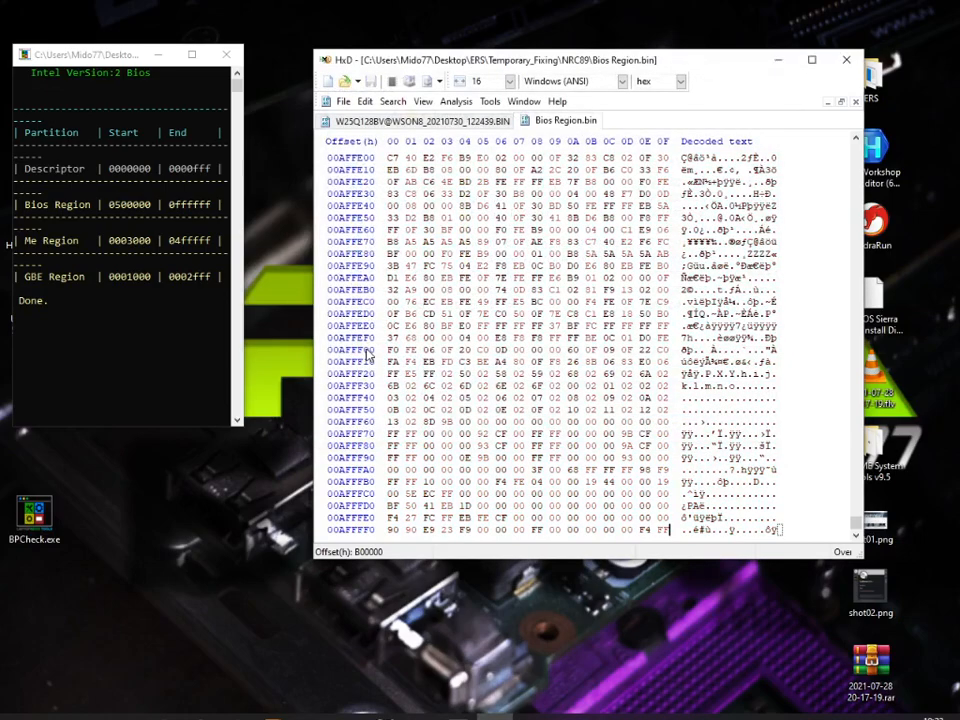
click(855, 101)
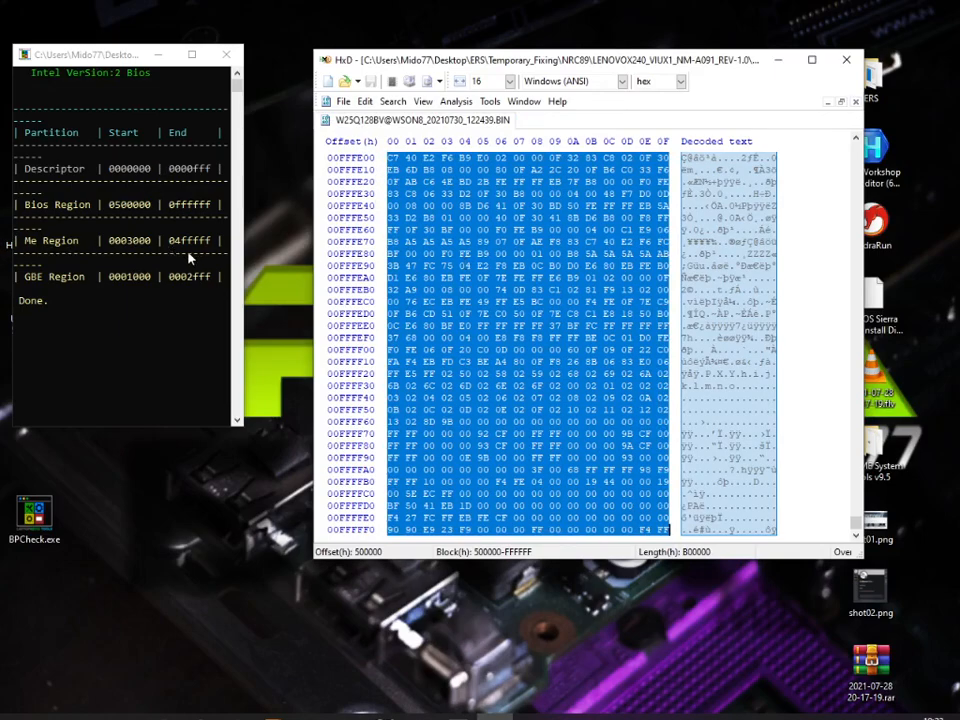
Step: Select the Me Region block in the dump from 0003000 to 04fffff, copying both offsets from the BPCheck table
click(127, 246)
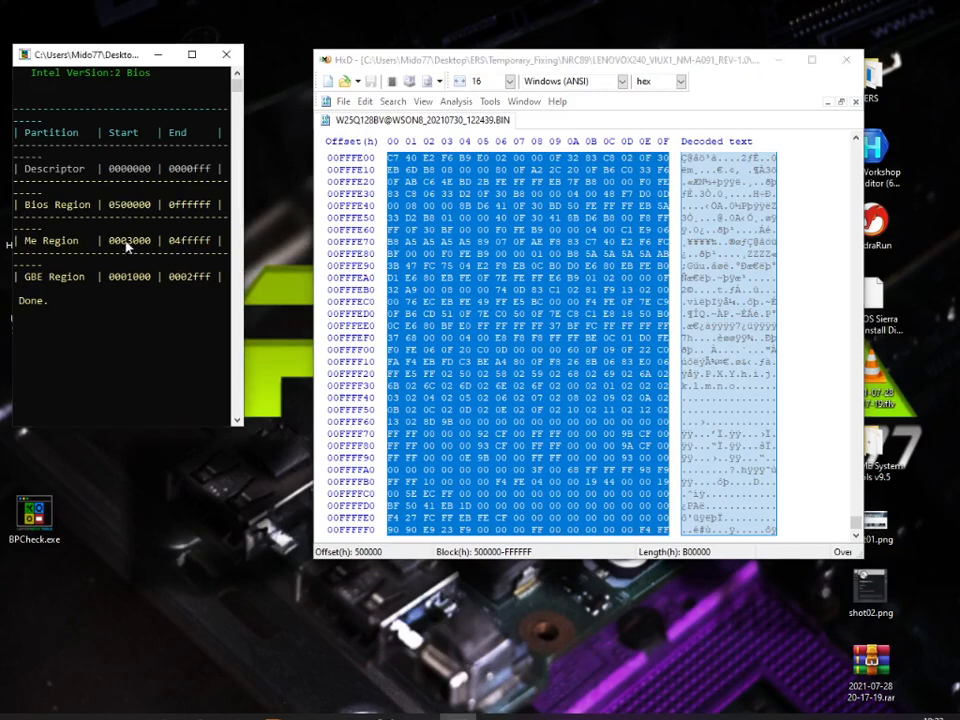
double_click(130, 241)
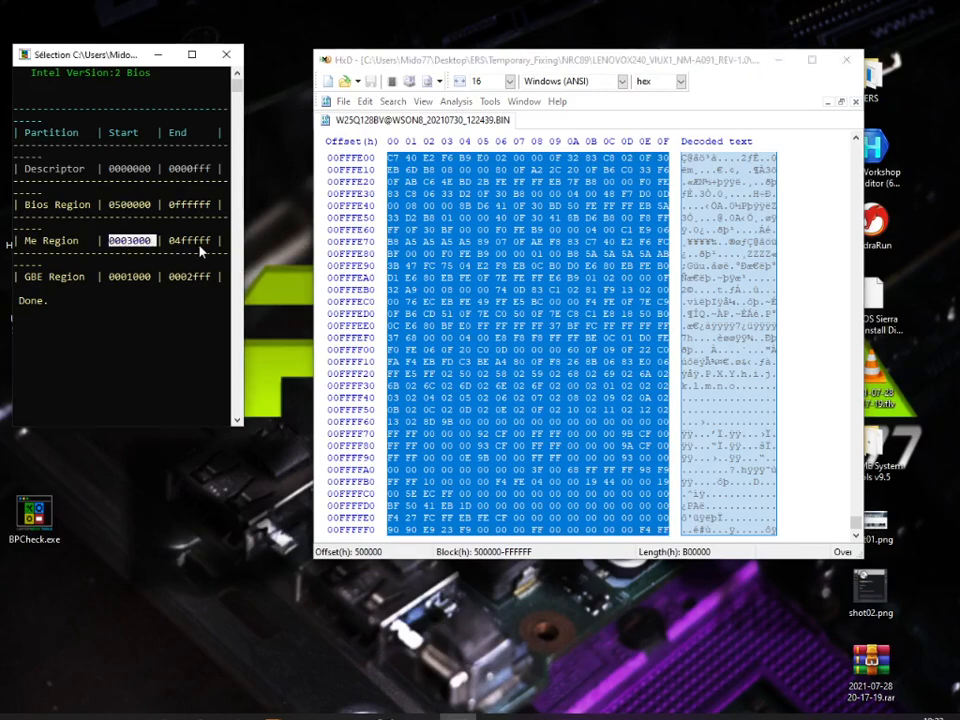
key(ctrl+c)
click(534, 266)
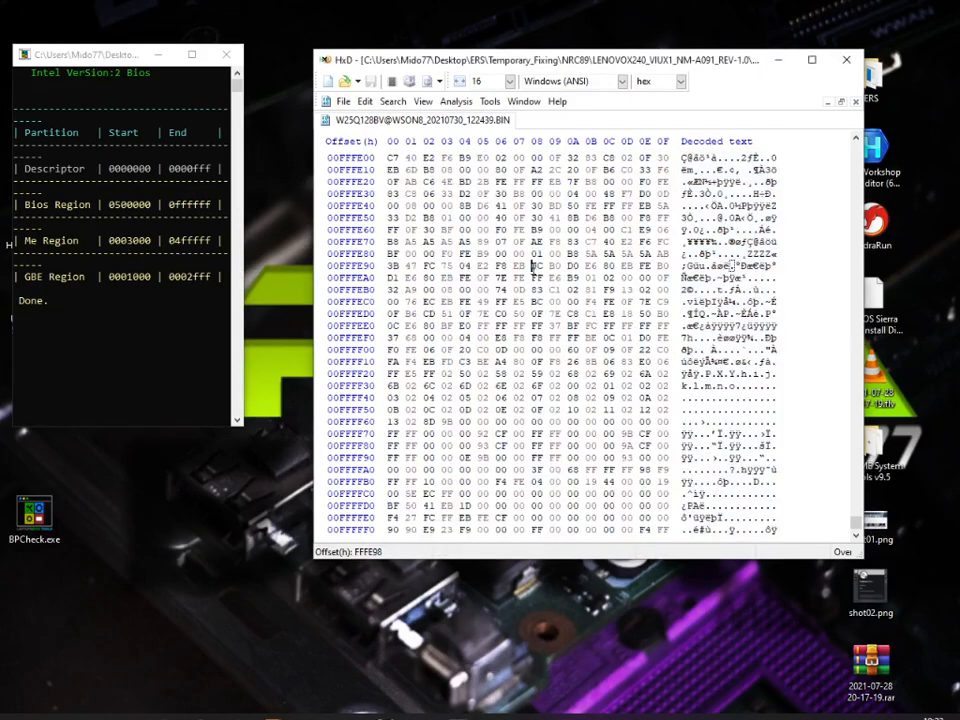
right_click(534, 268)
click(577, 393)
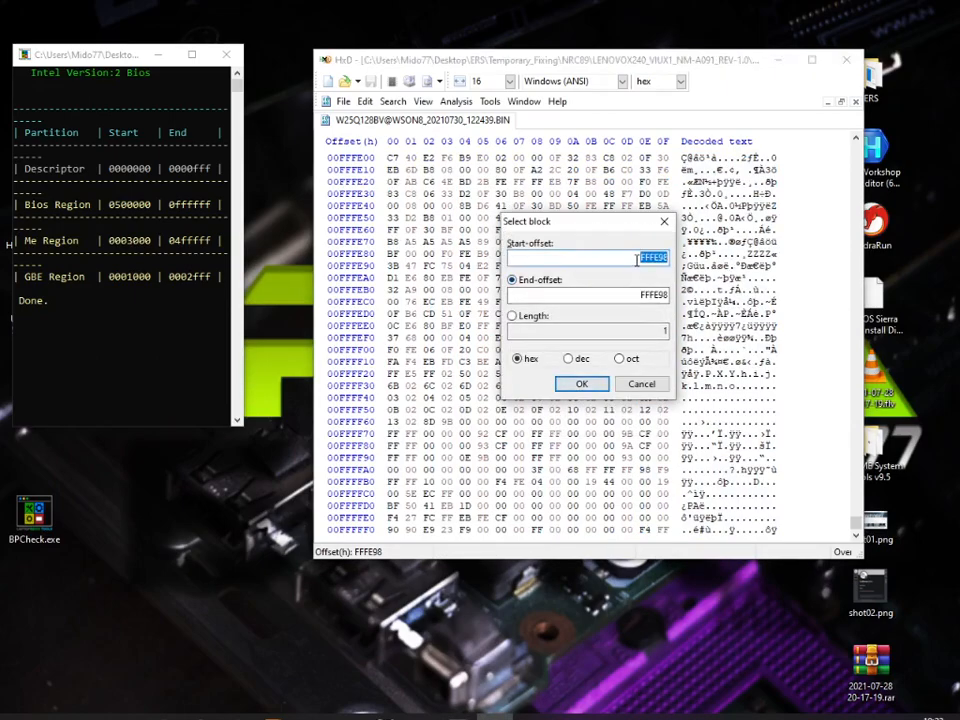
key(ctrl+v)
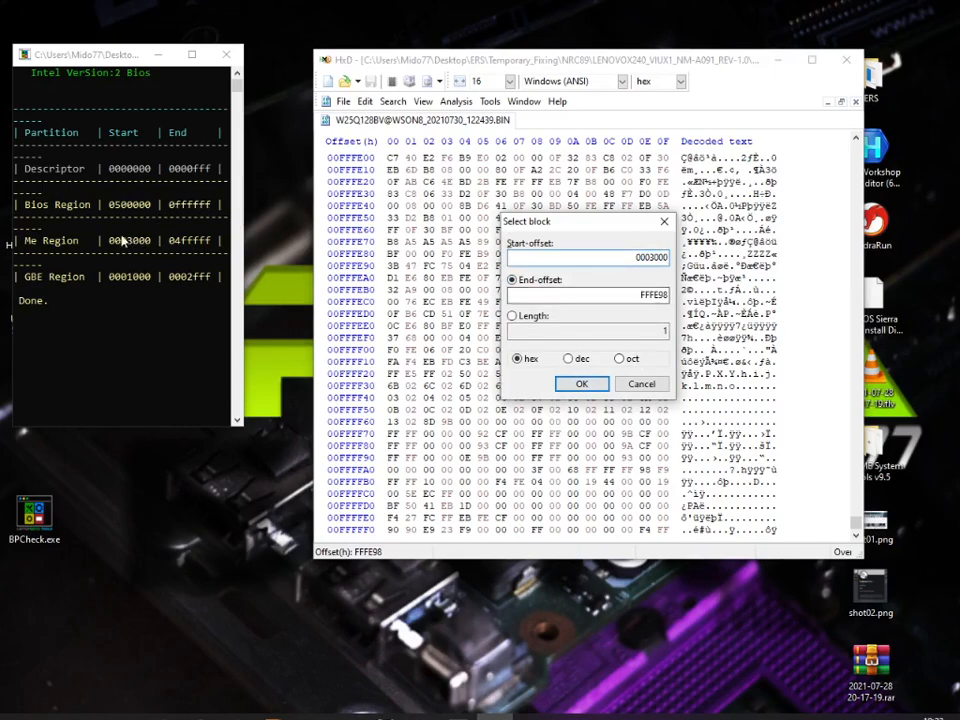
click(186, 249)
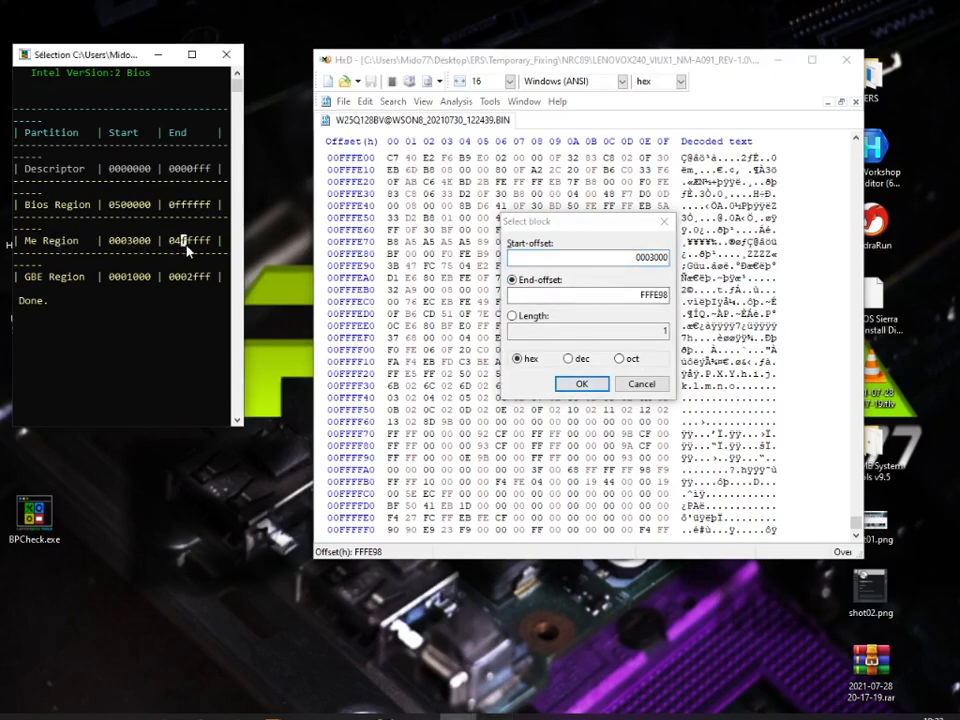
double_click(186, 249)
key(ctrl+c)
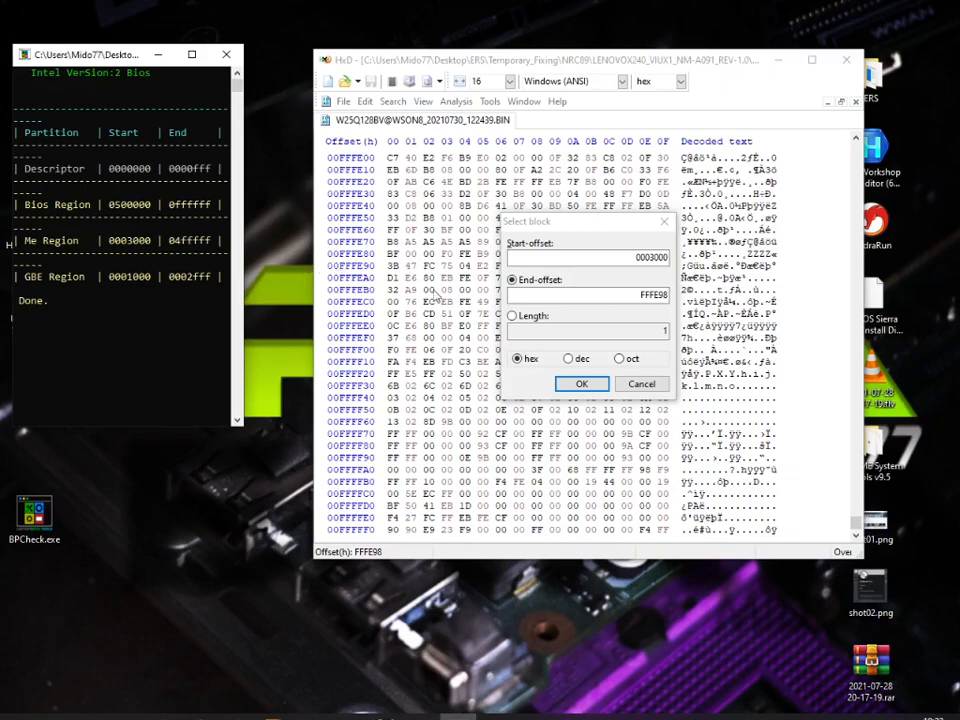
click(655, 298)
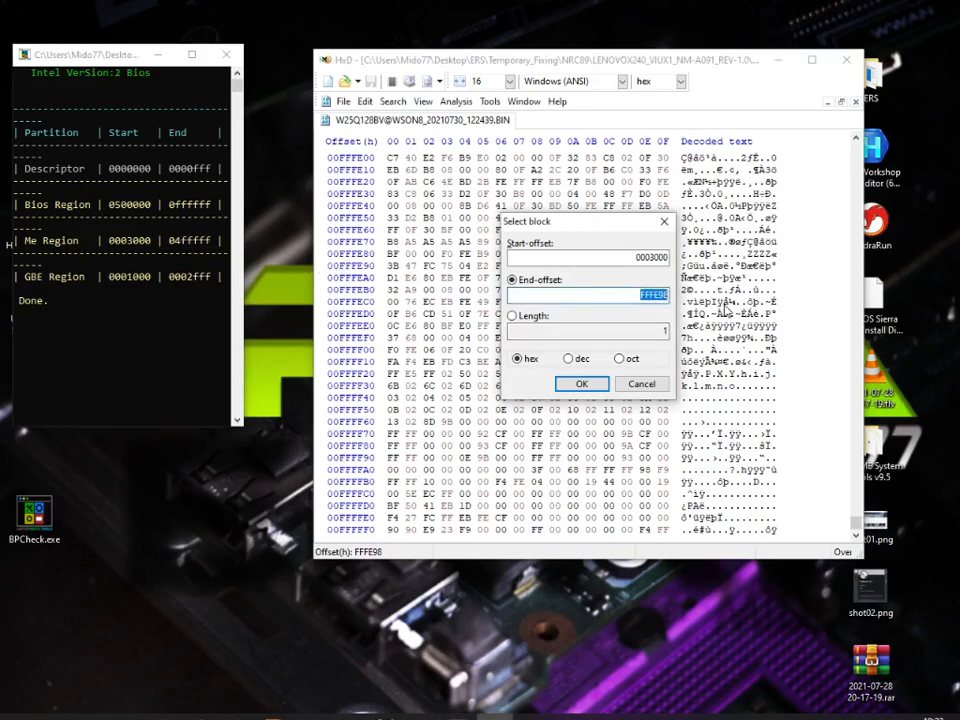
key(ctrl+v)
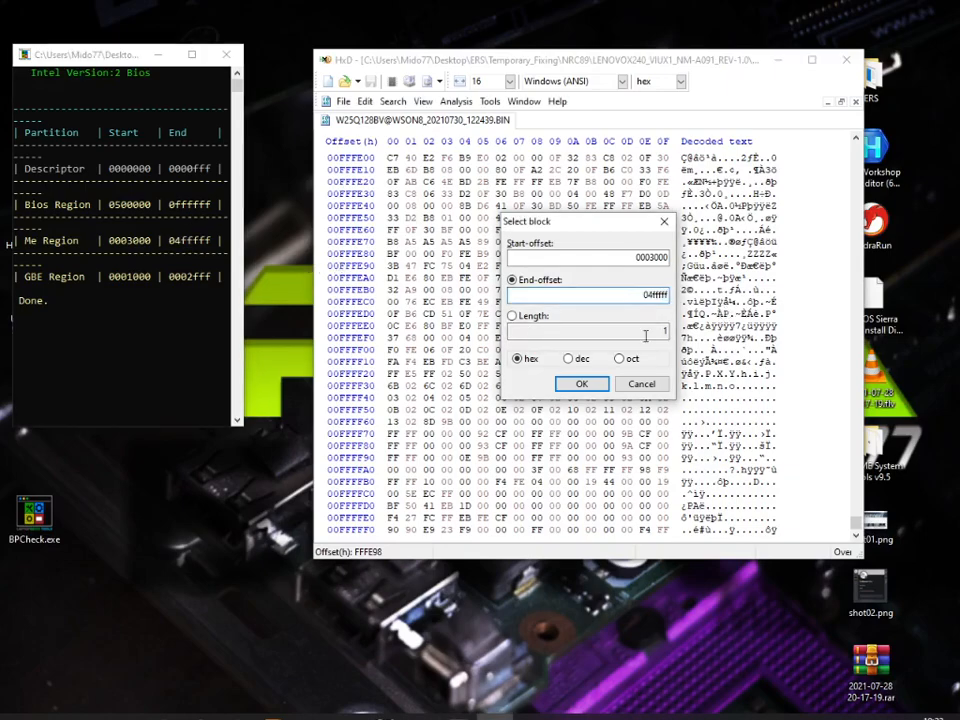
click(581, 385)
Step: Copy the selected Me Region block and paste it into a new empty file
right_click(548, 226)
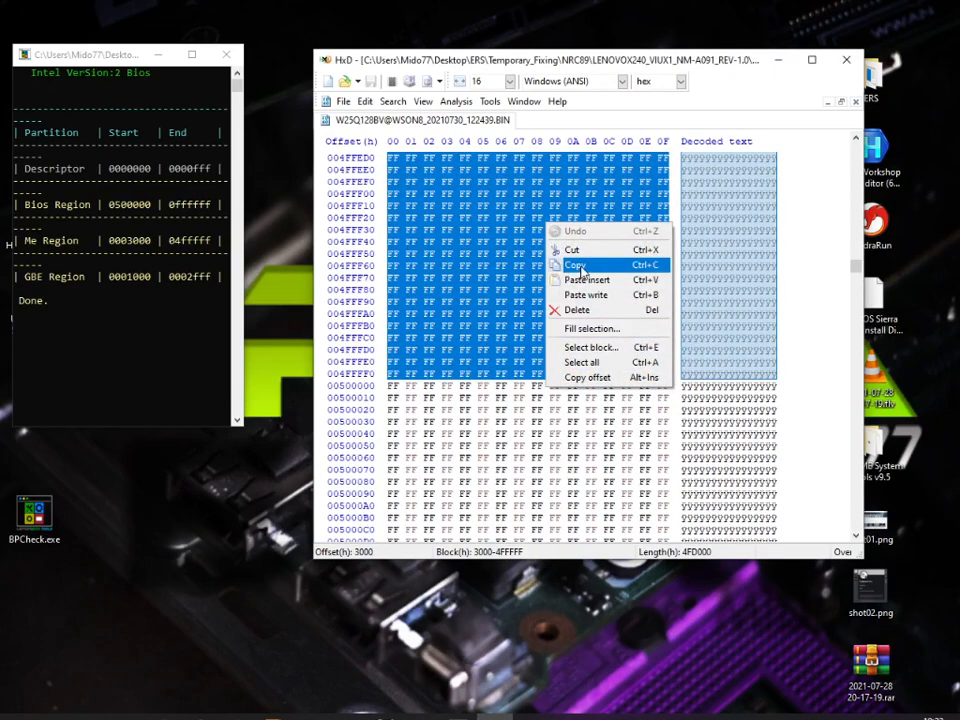
click(577, 266)
click(343, 102)
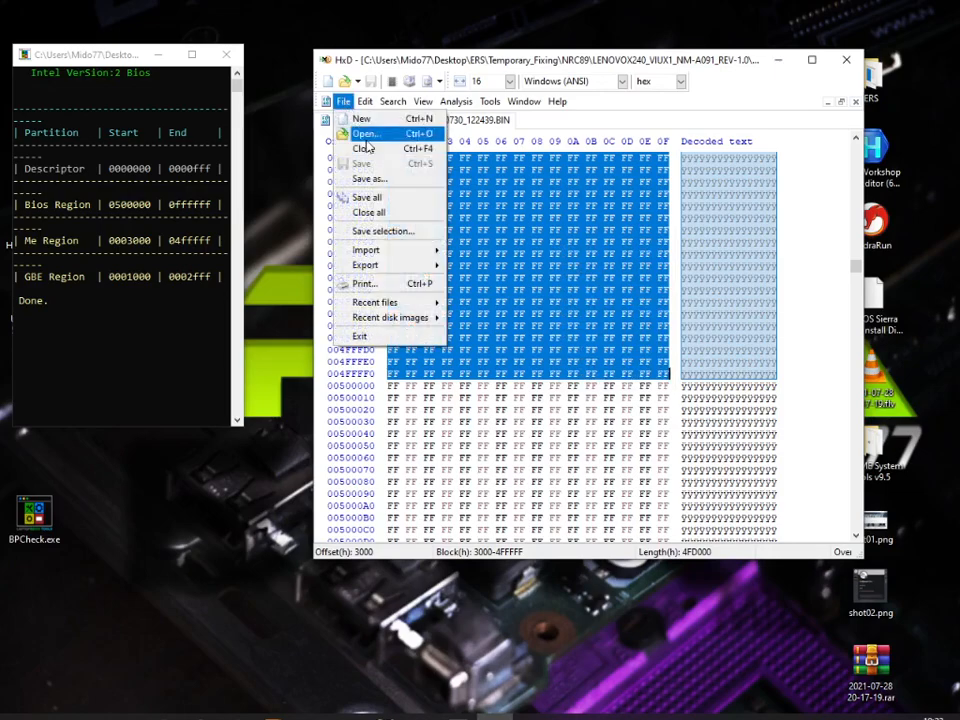
click(358, 118)
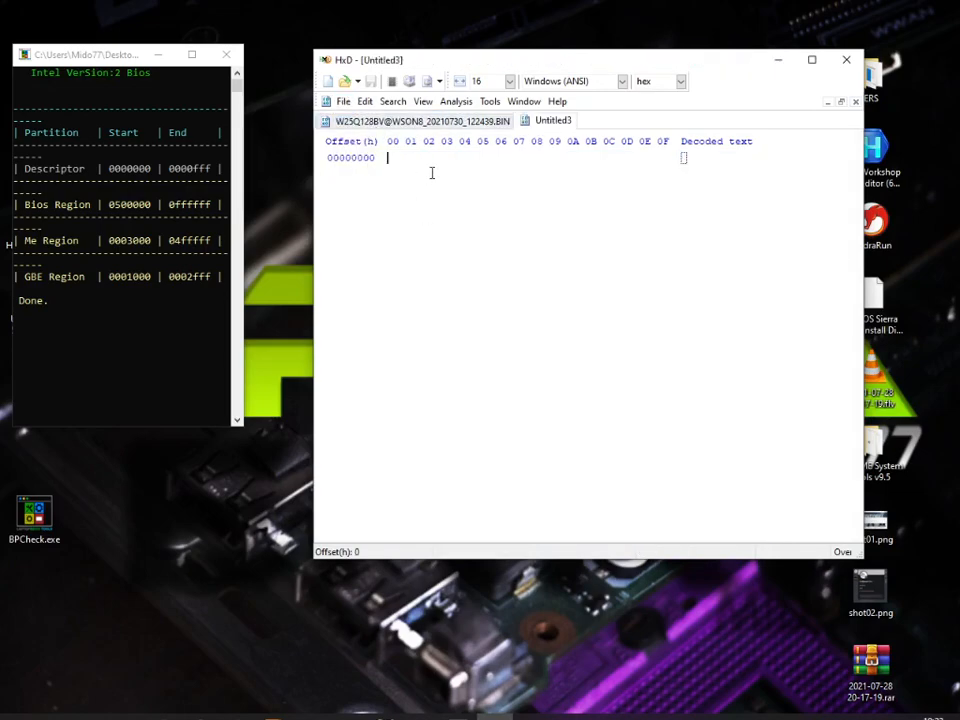
key(ctrl+v)
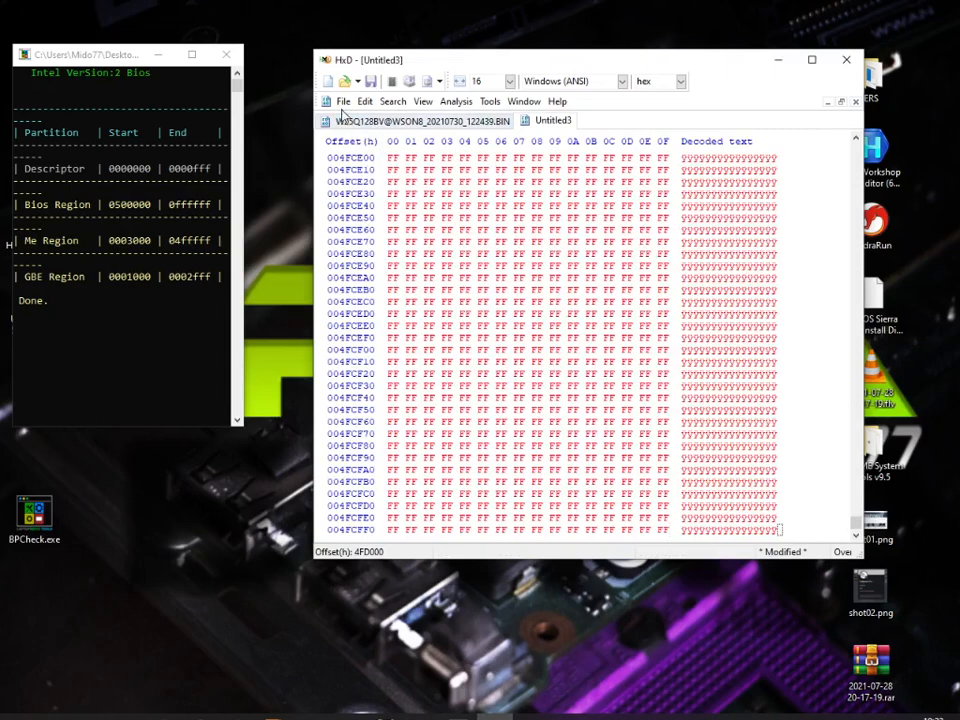
Step: Save the new file as Me Region.bin in the NRC89 folder and close it to return to the dump
click(343, 102)
click(369, 182)
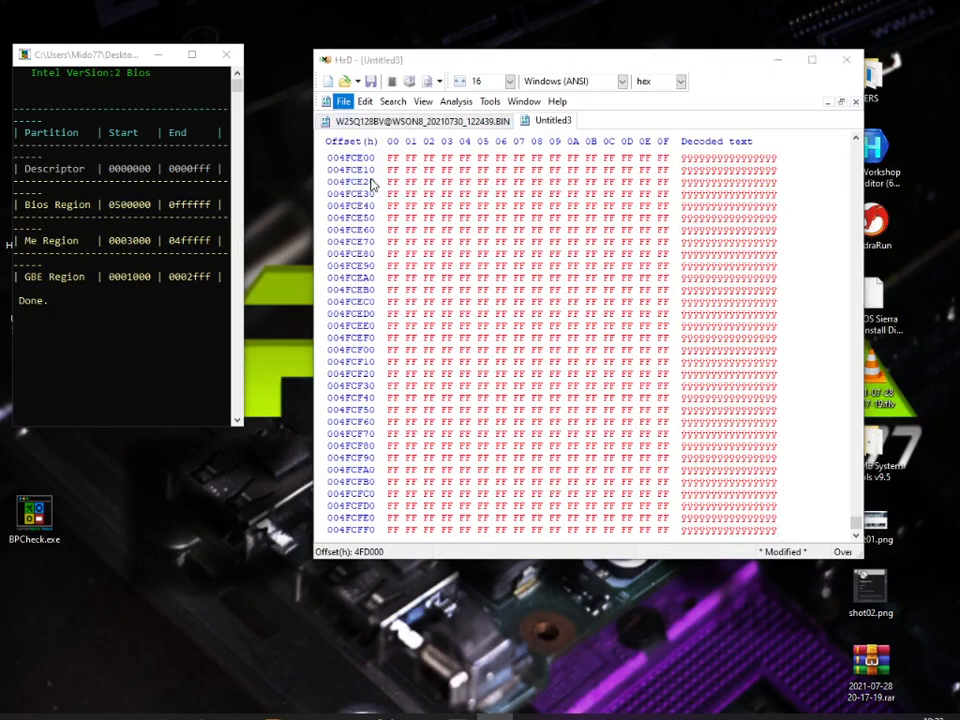
text(Me)
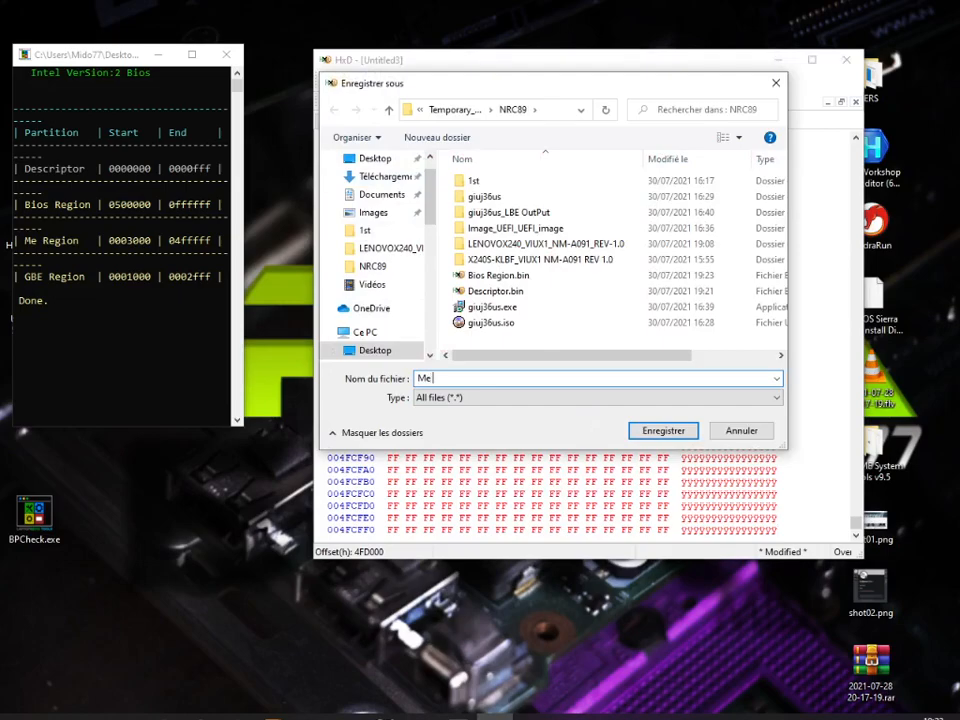
text( Region.bin)
click(663, 431)
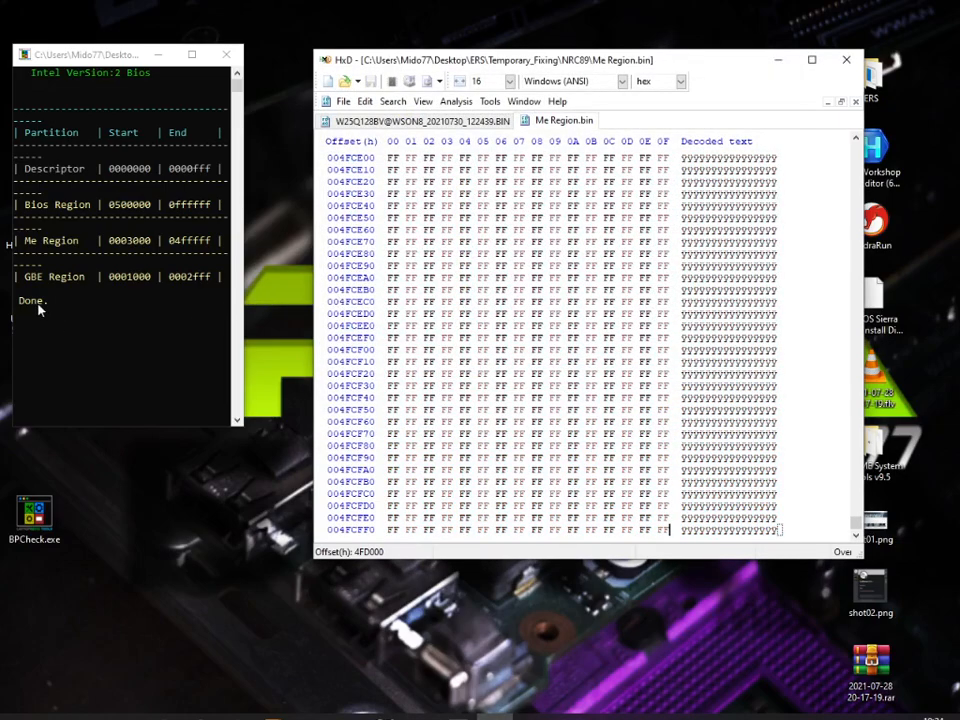
click(856, 104)
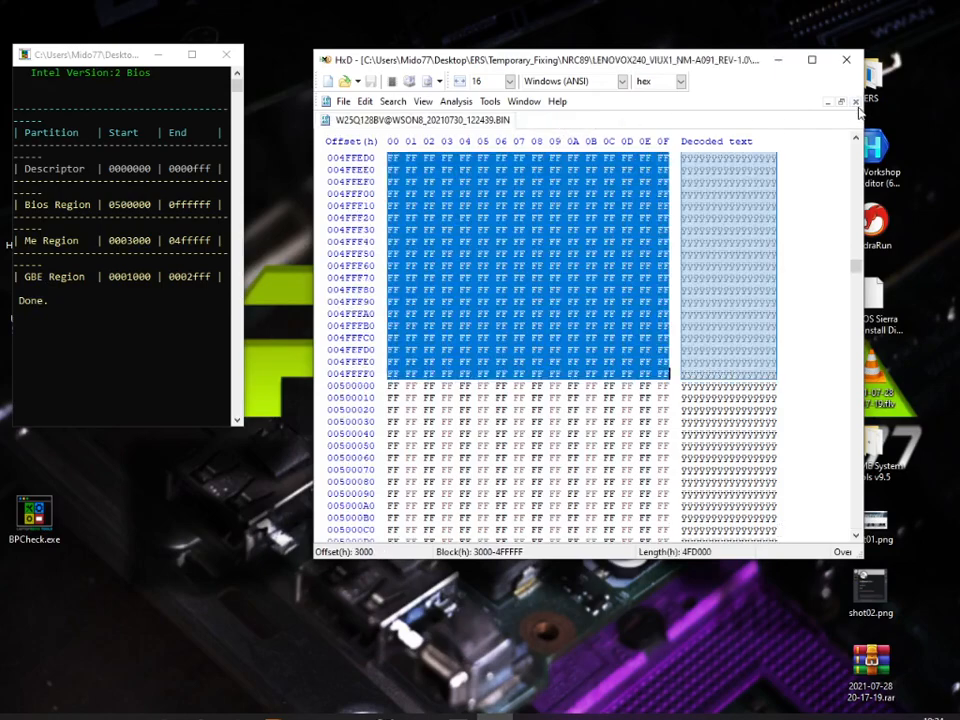
Step: Select the GBE Region block in the dump from 0001000 to 0002fff, using the offsets from the BPCheck table
click(513, 278)
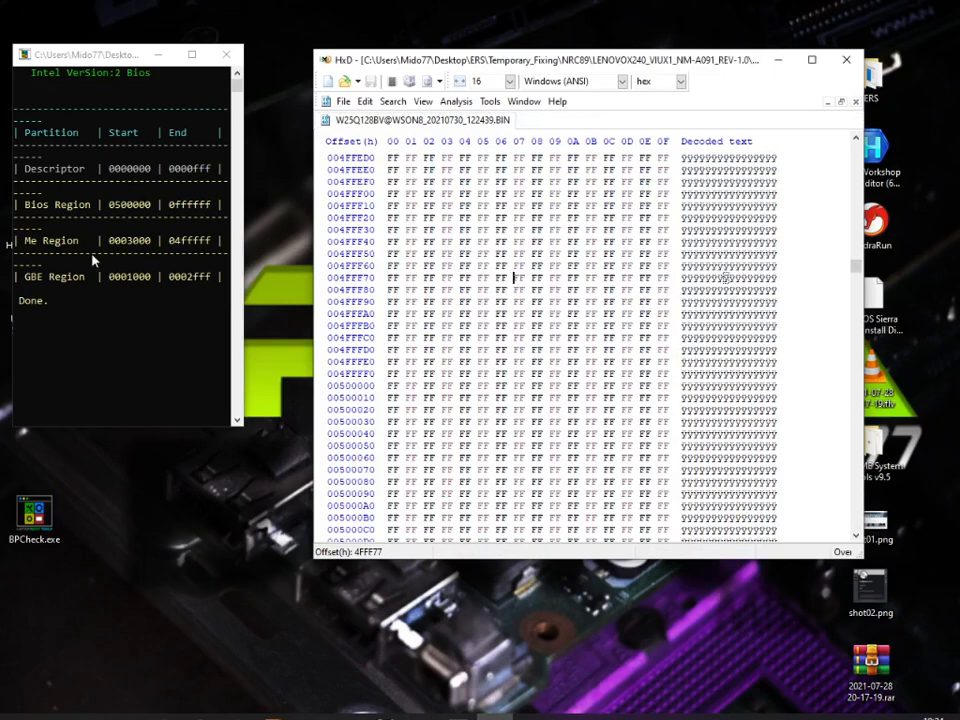
click(133, 280)
double_click(133, 279)
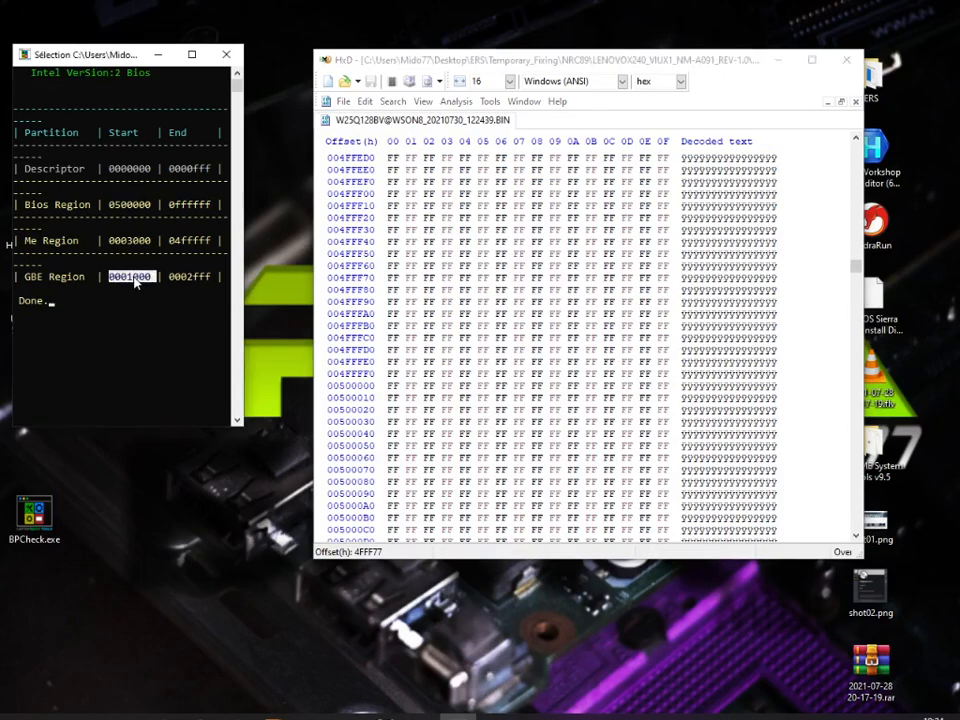
right_click(135, 282)
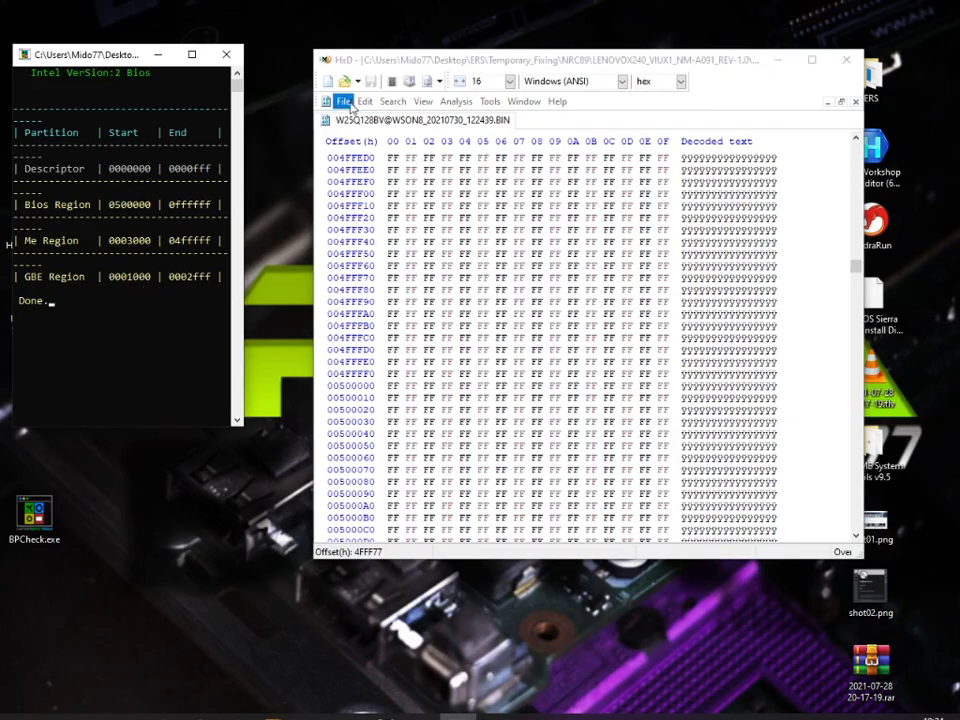
right_click(495, 238)
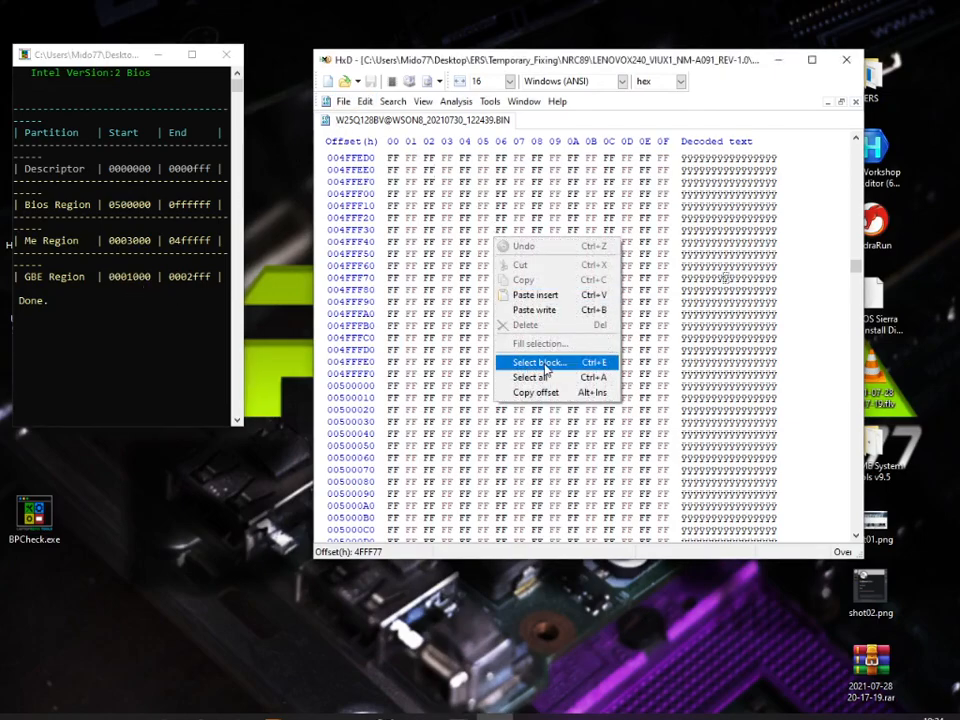
click(540, 363)
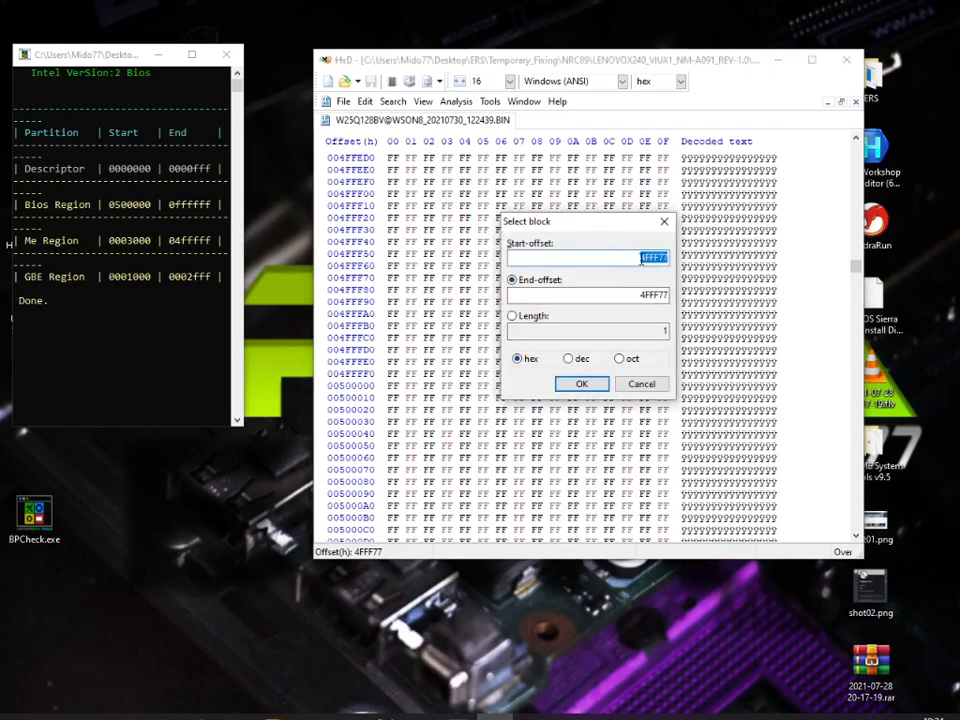
text(0001000)
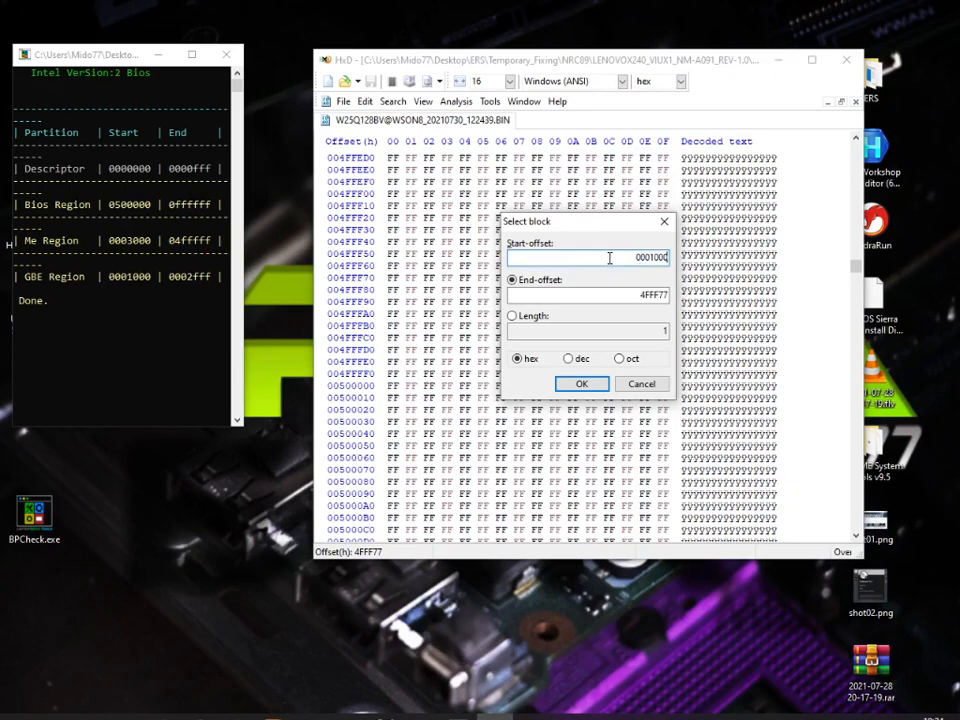
click(193, 279)
click(192, 280)
double_click(193, 279)
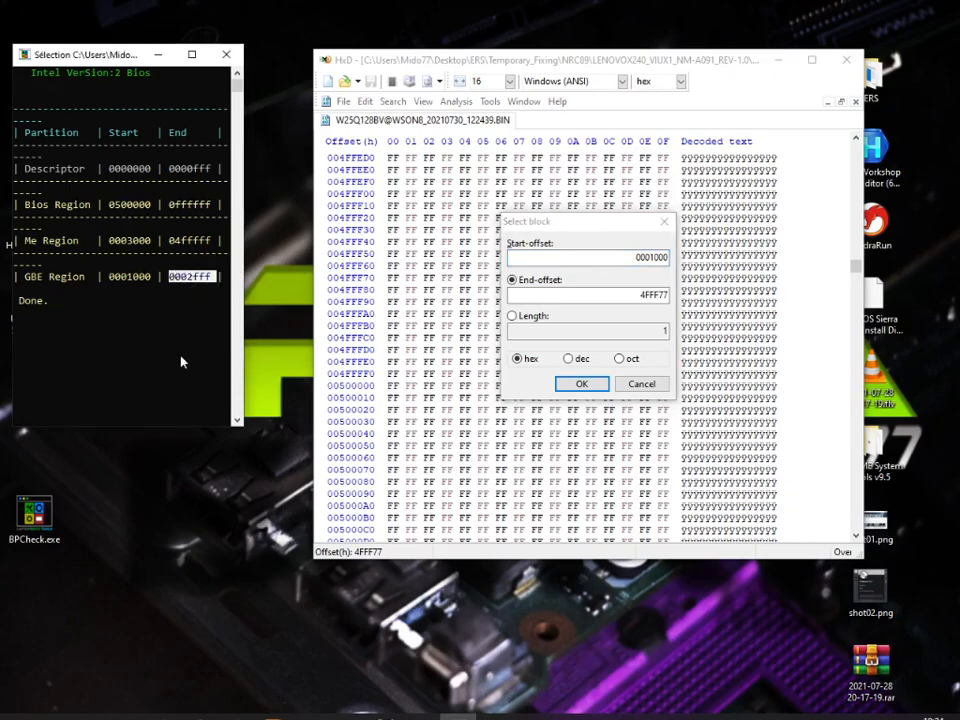
key(ctrl+c)
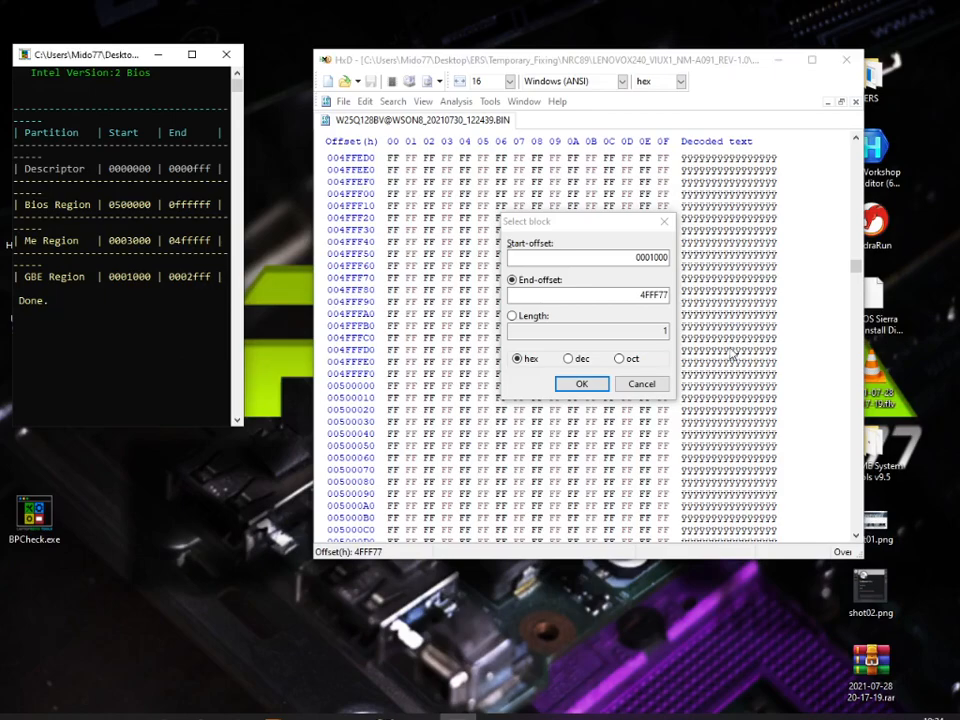
double_click(640, 295)
key(ctrl+v)
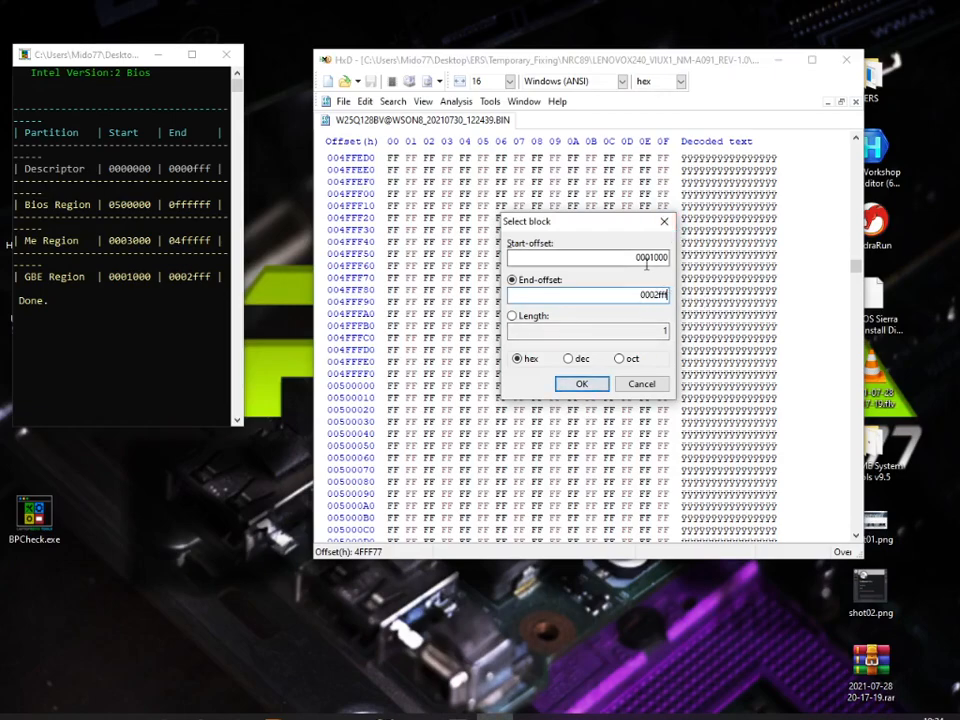
click(580, 386)
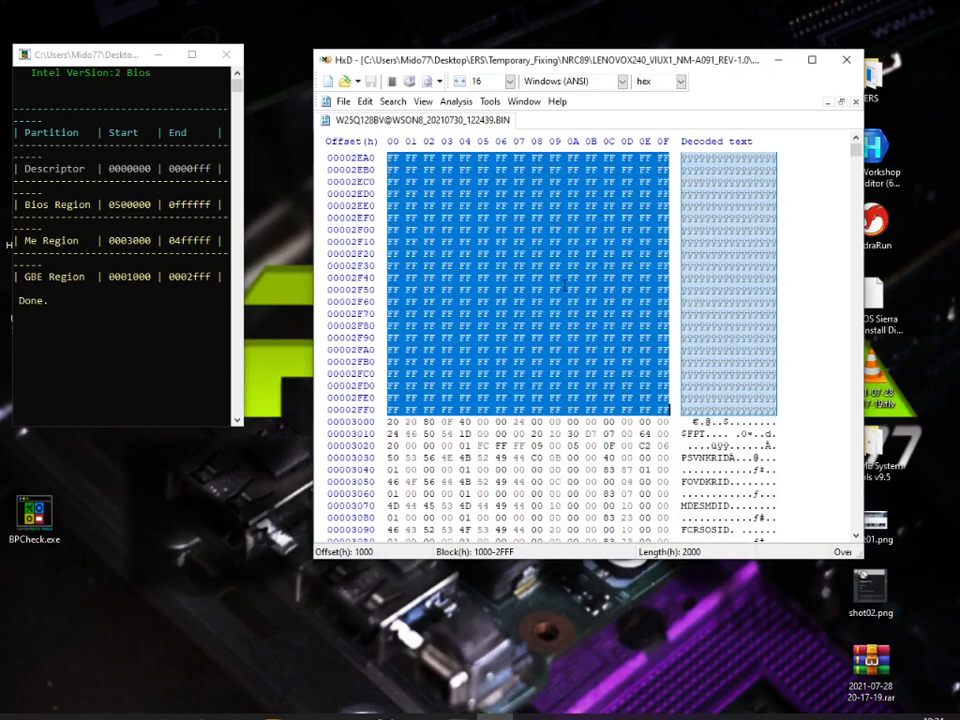
Step: Copy the selected GBE Region block and paste it into a new empty file
right_click(519, 299)
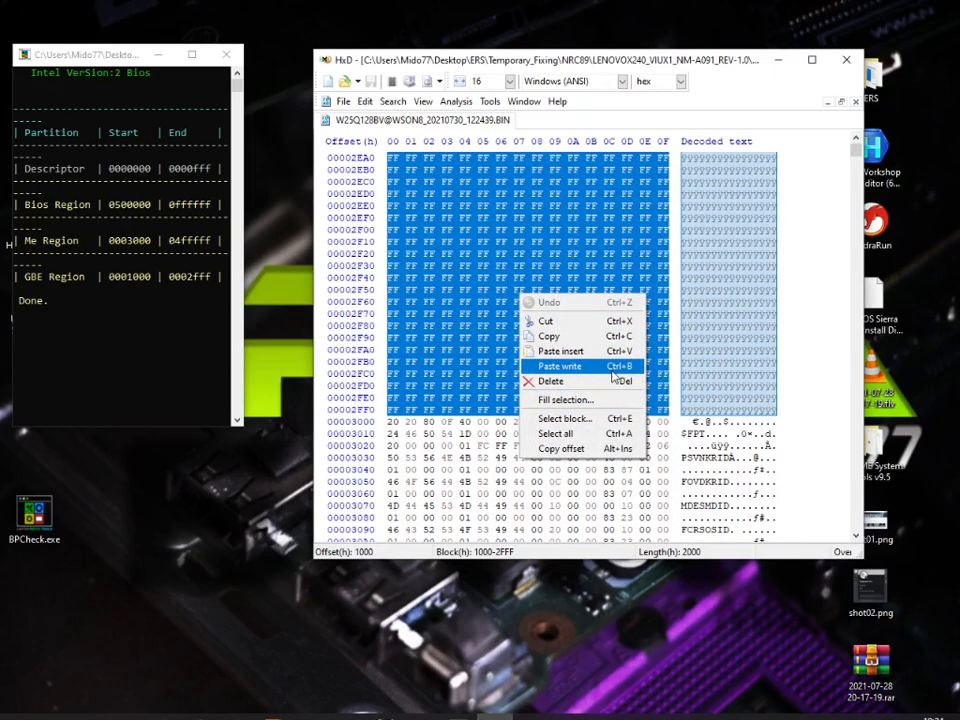
click(550, 336)
click(343, 101)
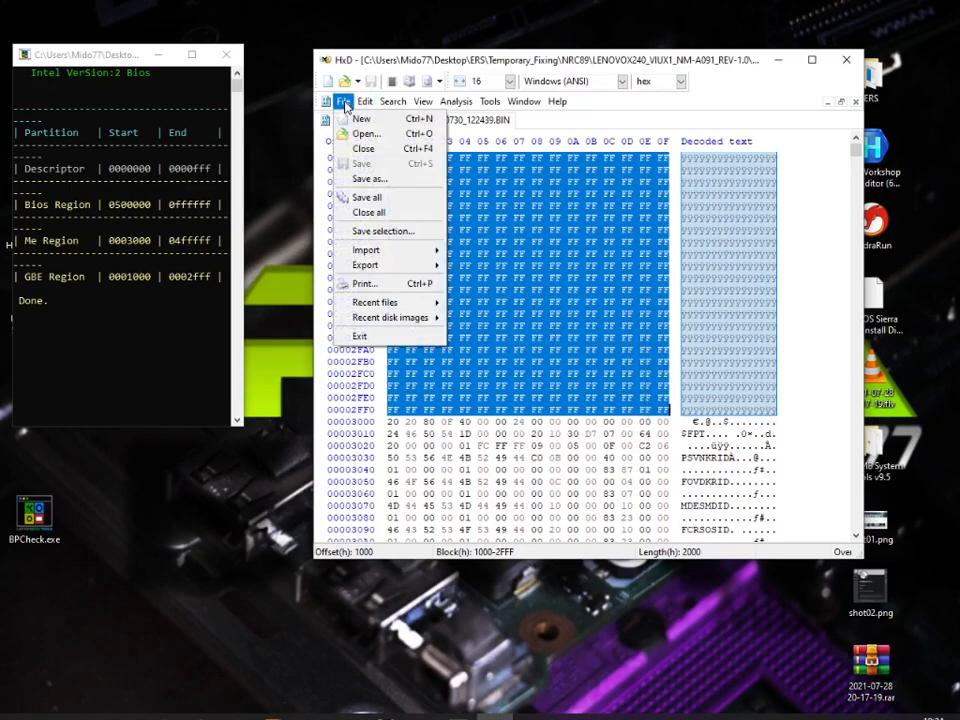
click(362, 121)
key(ctrl+v)
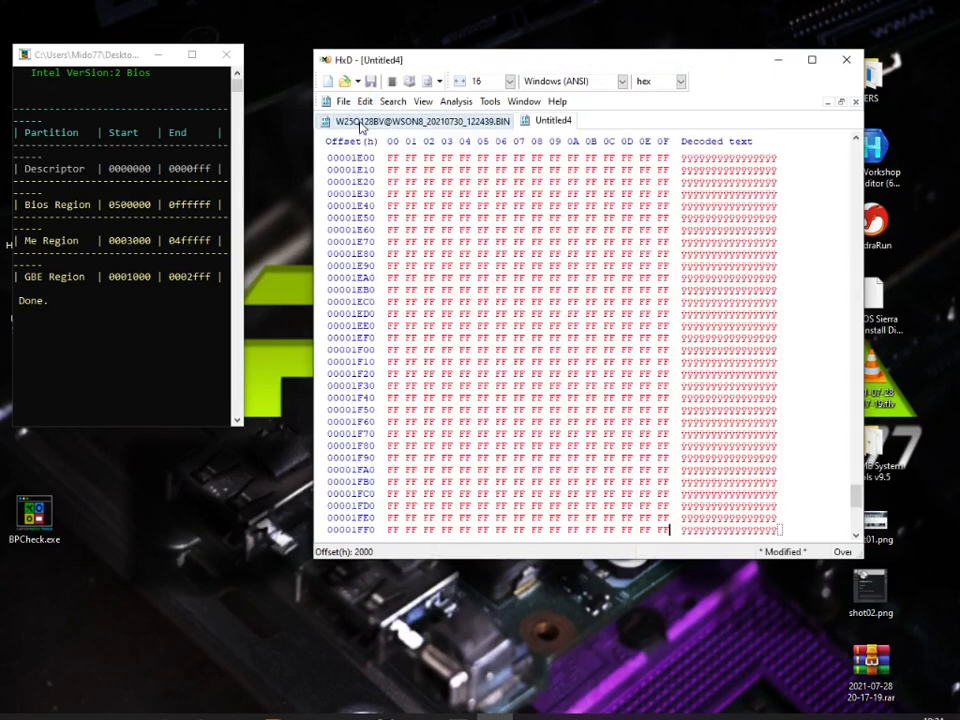
Step: Save the new file as GBE Region.bin in the NRC89 folder
click(343, 101)
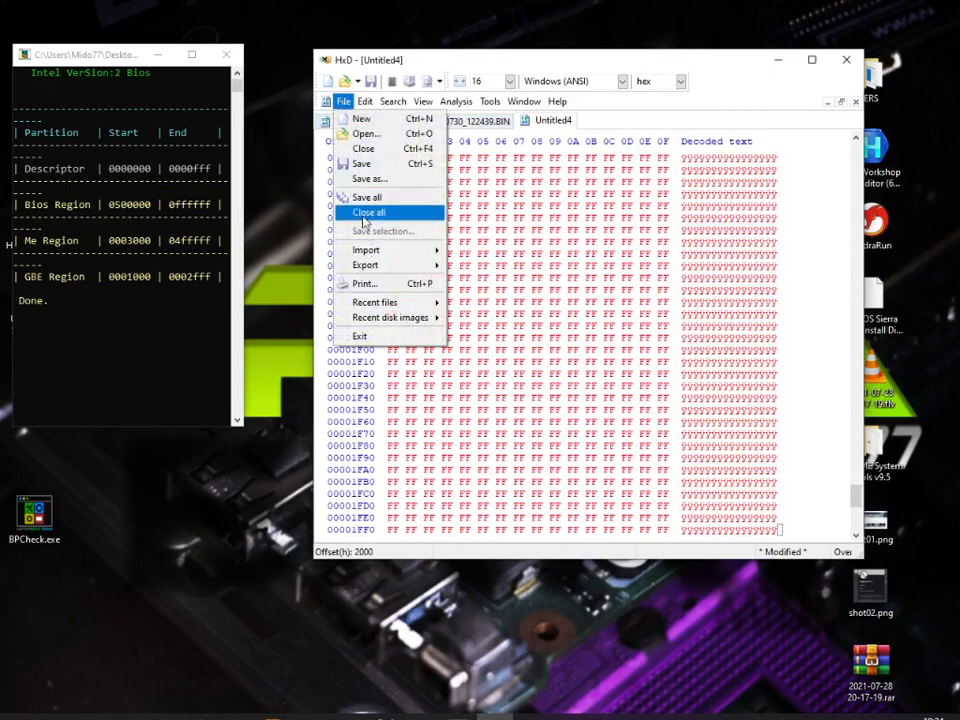
click(369, 178)
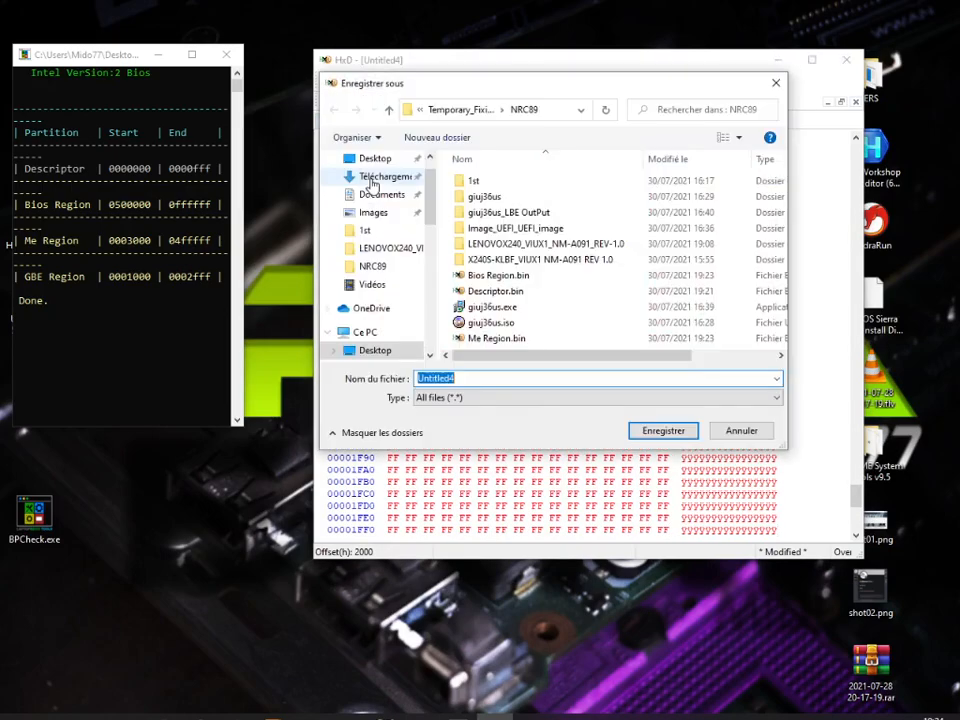
text(GBE Region)
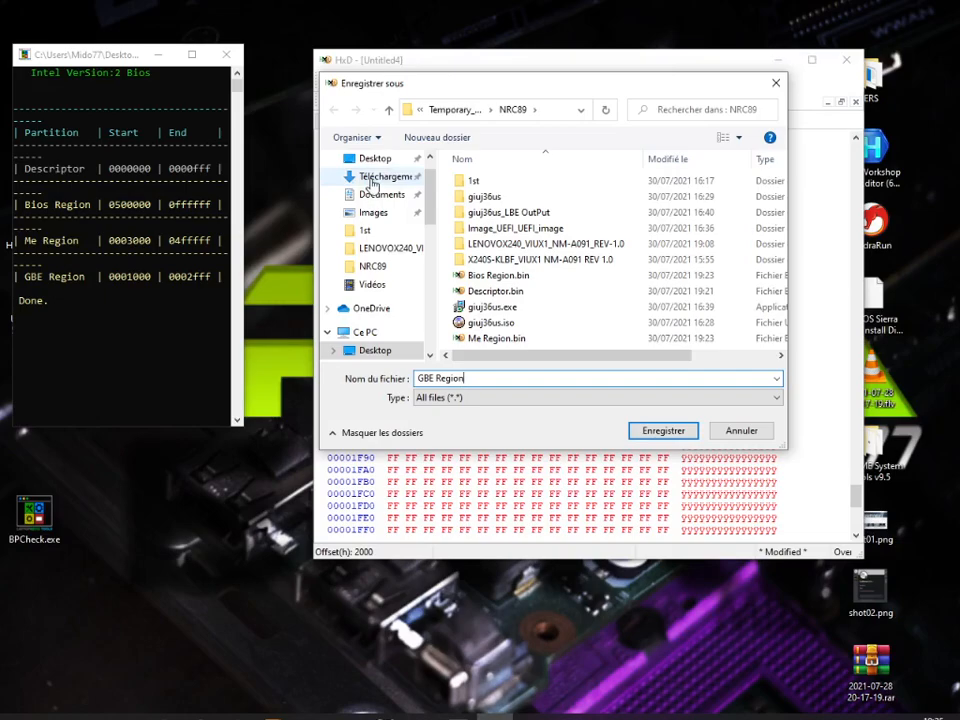
text(.bin)
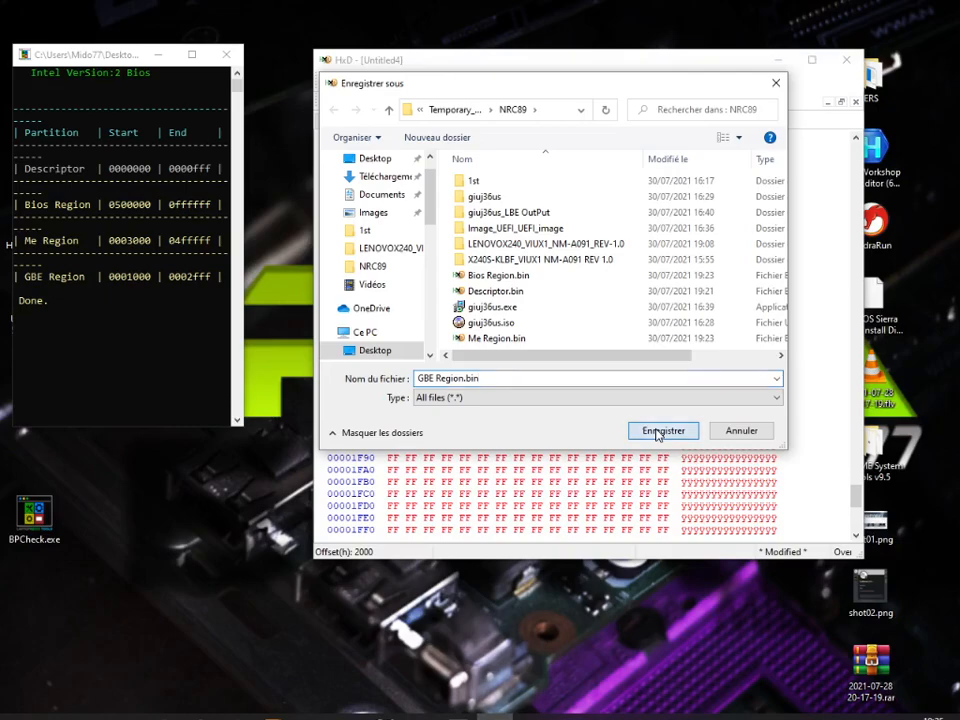
click(660, 431)
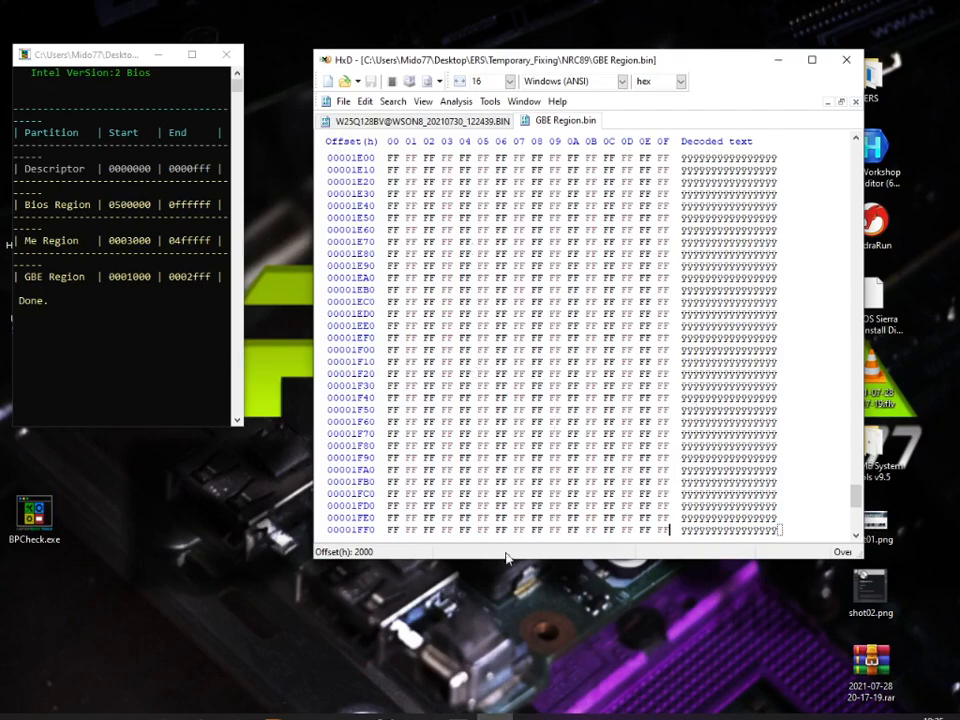
Step: Bring up the NRC89 folder holding the extracted region files in File Explorer and open Calculator beside it
click(420, 712)
click(480, 690)
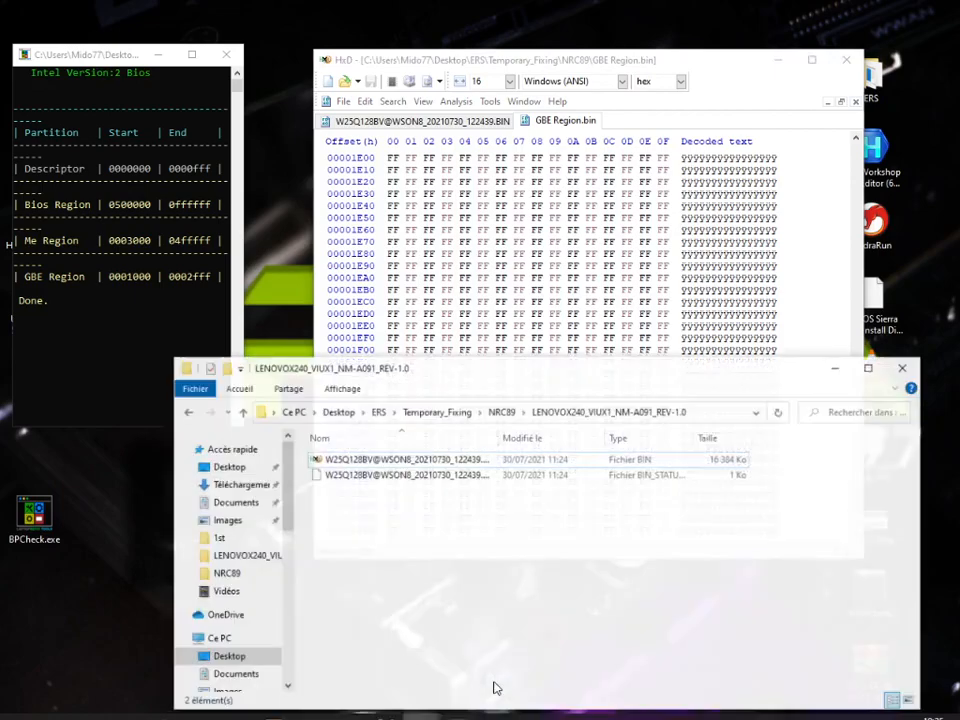
click(240, 406)
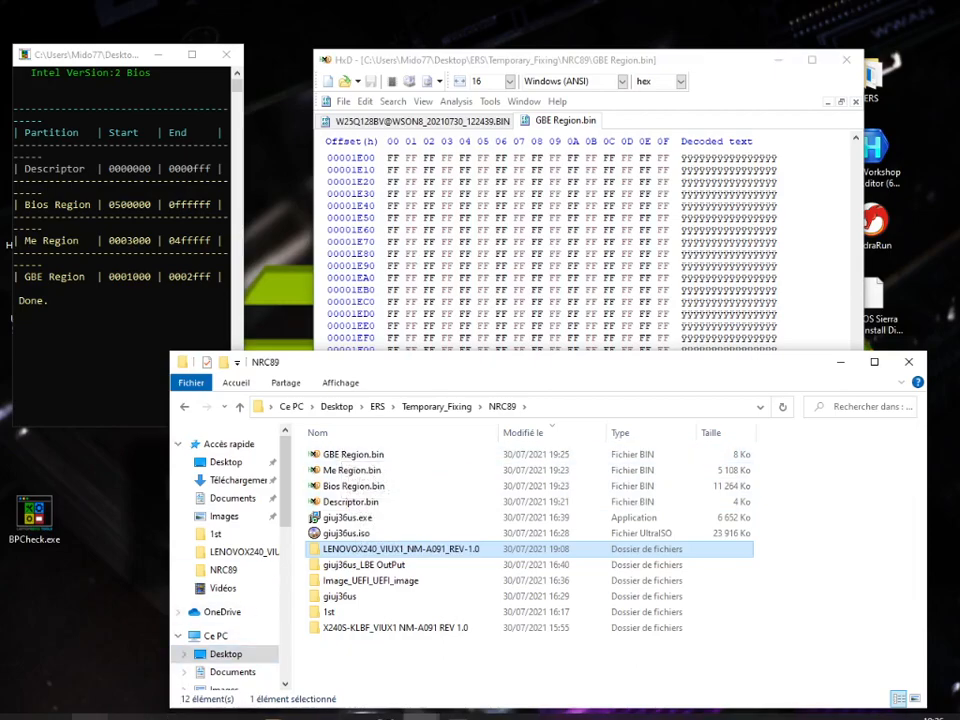
click(54, 717)
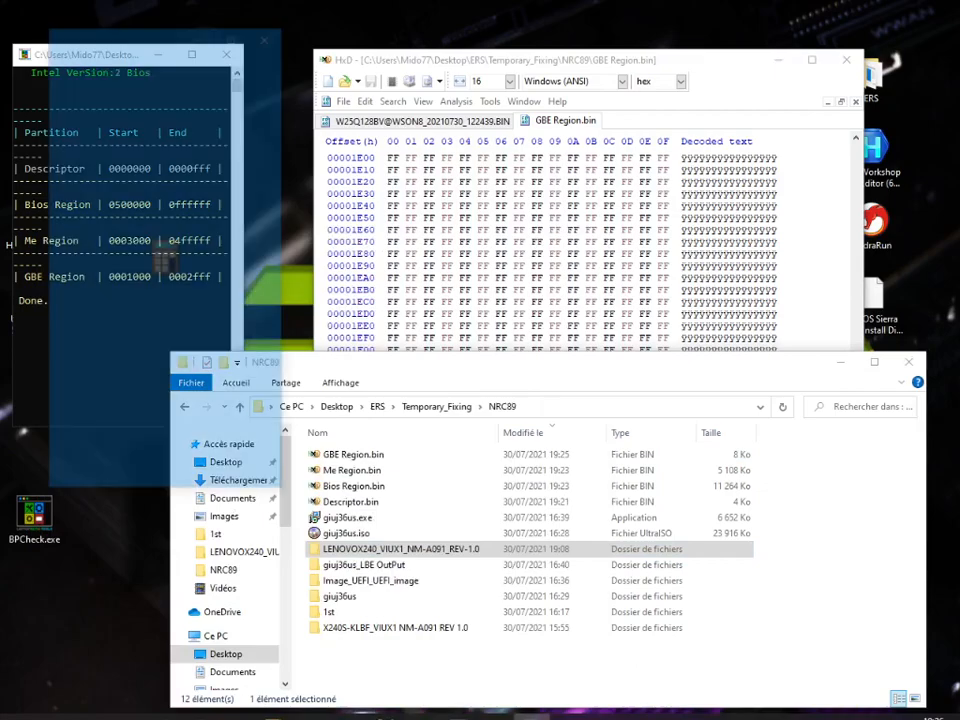
Step: Add the file sizes of GBE Region.bin and Me Region.bin in Calculator, 8 + 5108
click(745, 456)
click(135, 318)
click(262, 418)
click(740, 472)
click(136, 369)
click(78, 418)
click(136, 466)
click(136, 320)
click(256, 422)
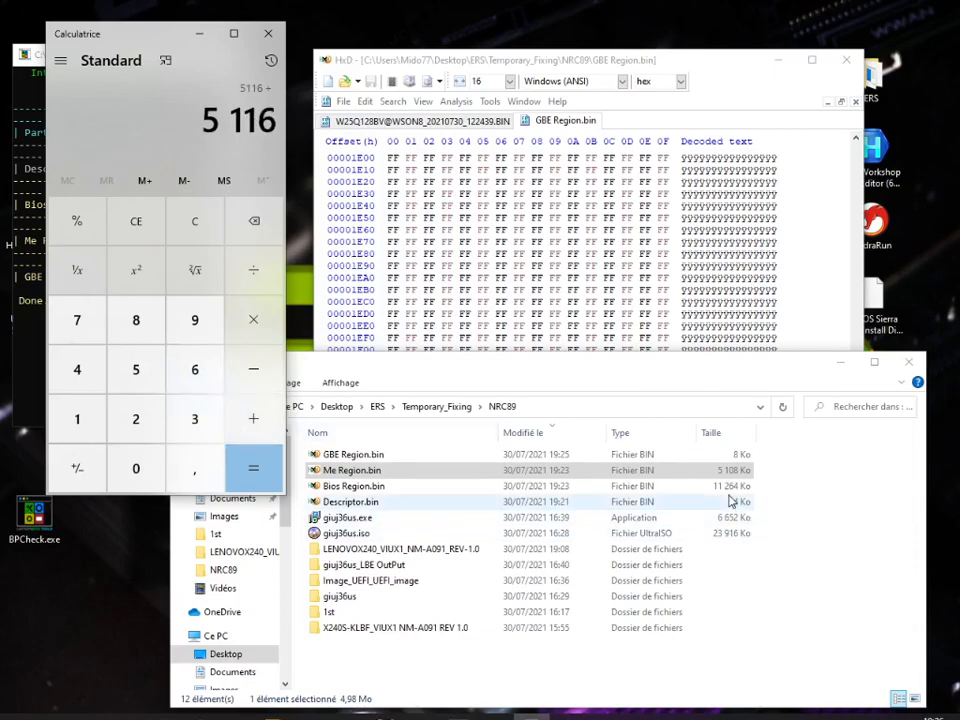
Step: Add the sizes of Bios Region.bin (11264) and Descriptor.bin (4) to the sum, compute the total and minimize Calculator
double_click(96, 424)
click(137, 426)
click(198, 374)
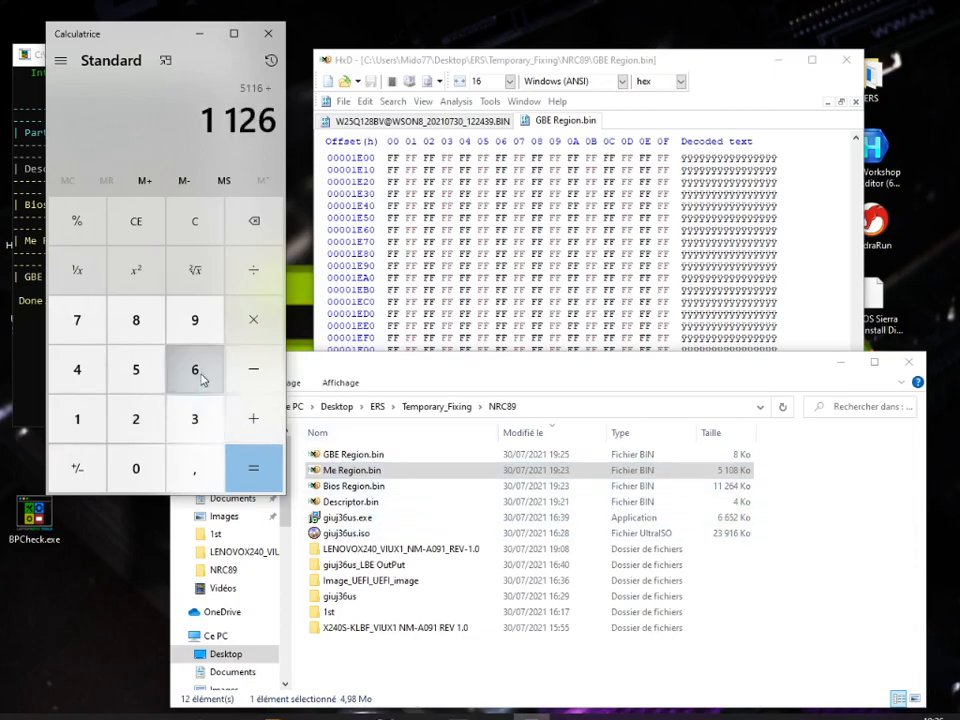
click(71, 369)
click(256, 424)
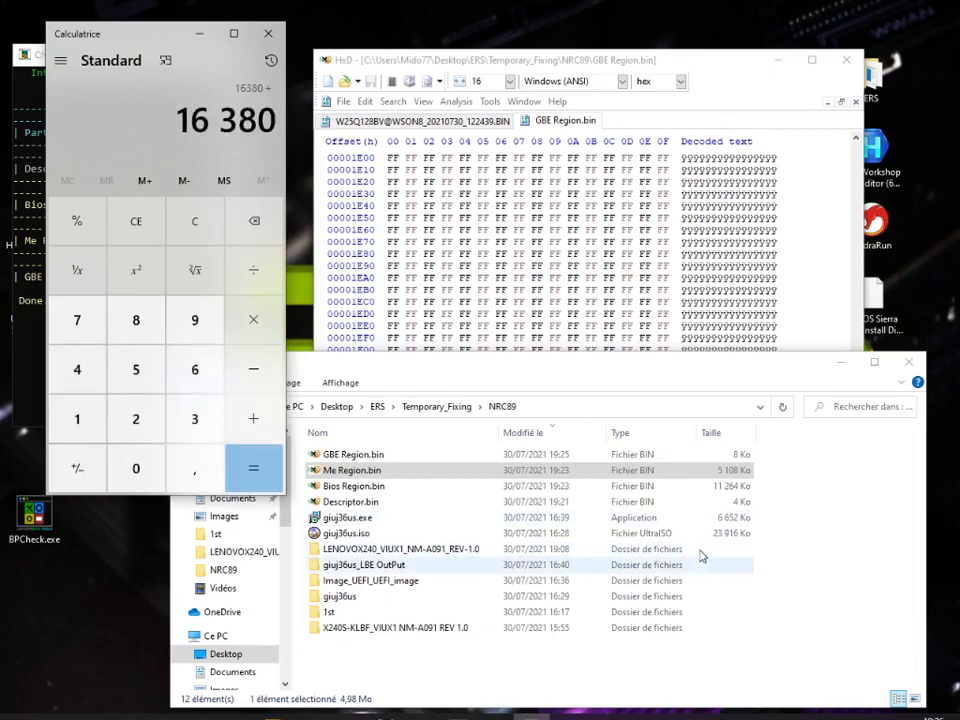
click(748, 504)
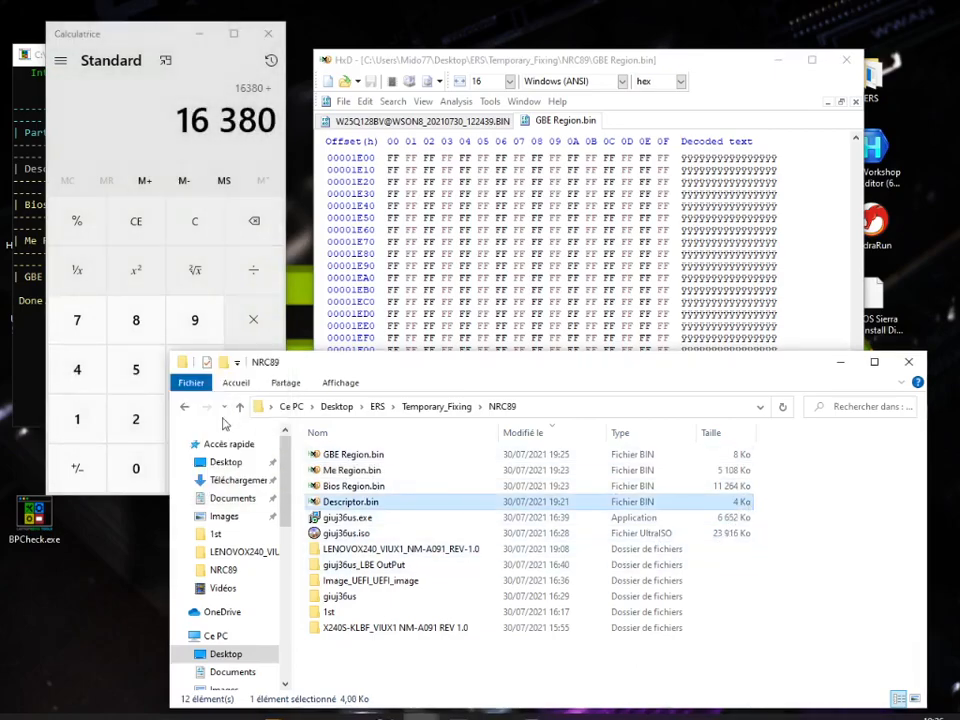
click(80, 370)
click(250, 465)
drag(176, 120, 270, 125)
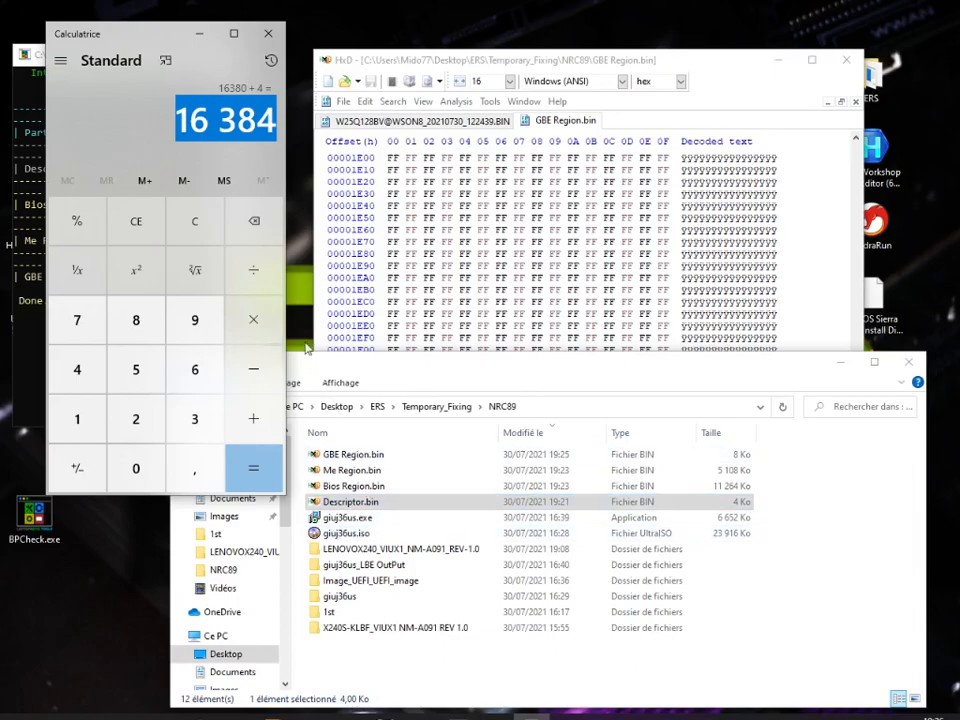
click(199, 33)
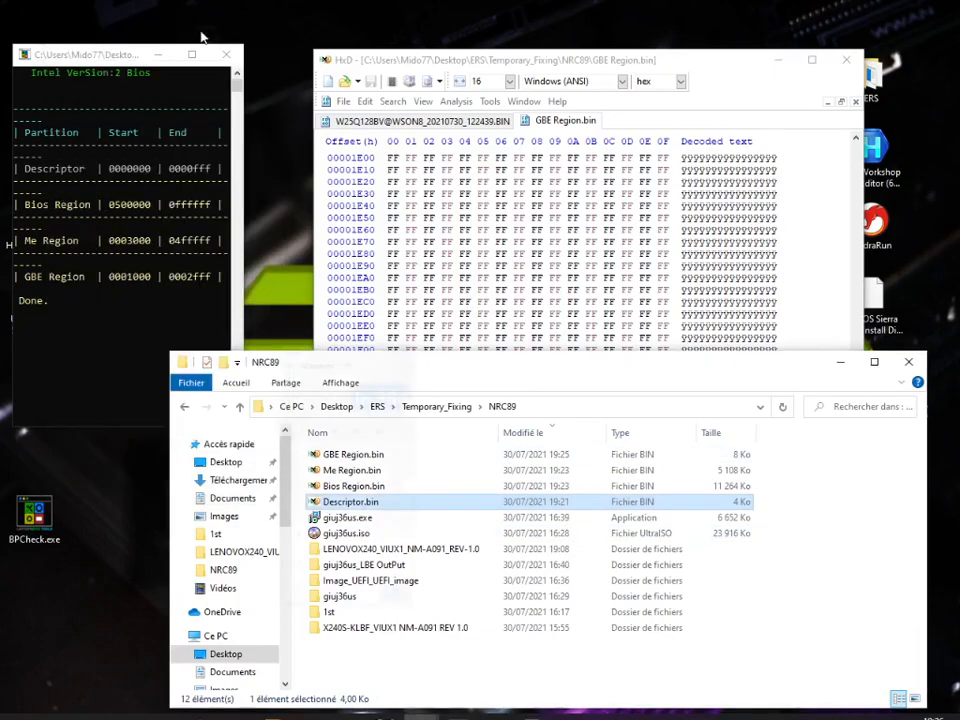
Step: Close both GBE Region.bin and the original W25Q128BV dump in HxD
click(720, 88)
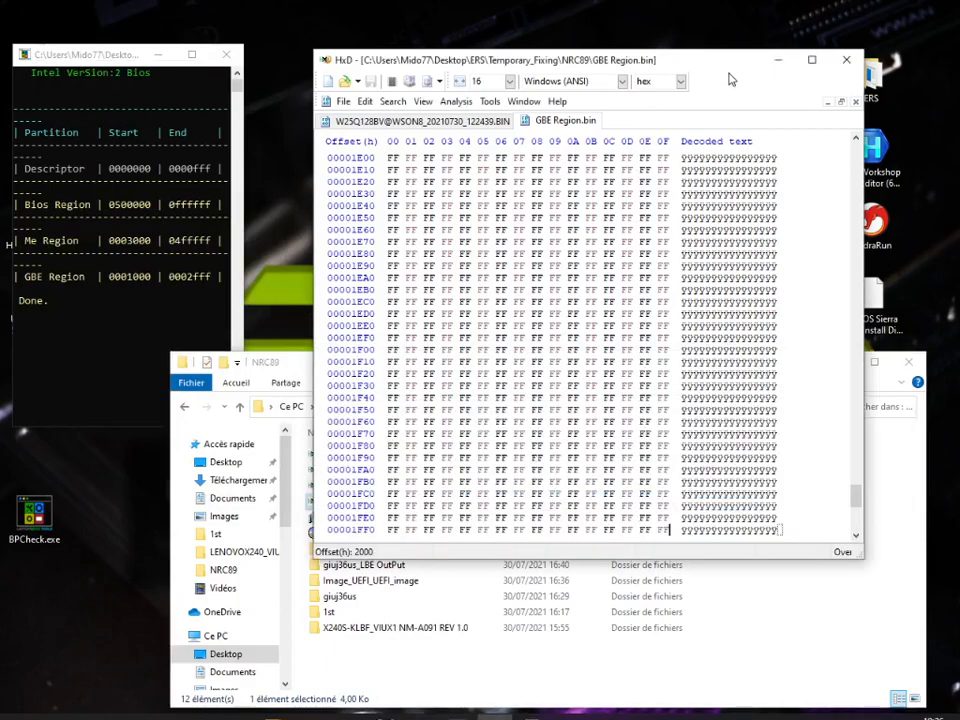
click(855, 102)
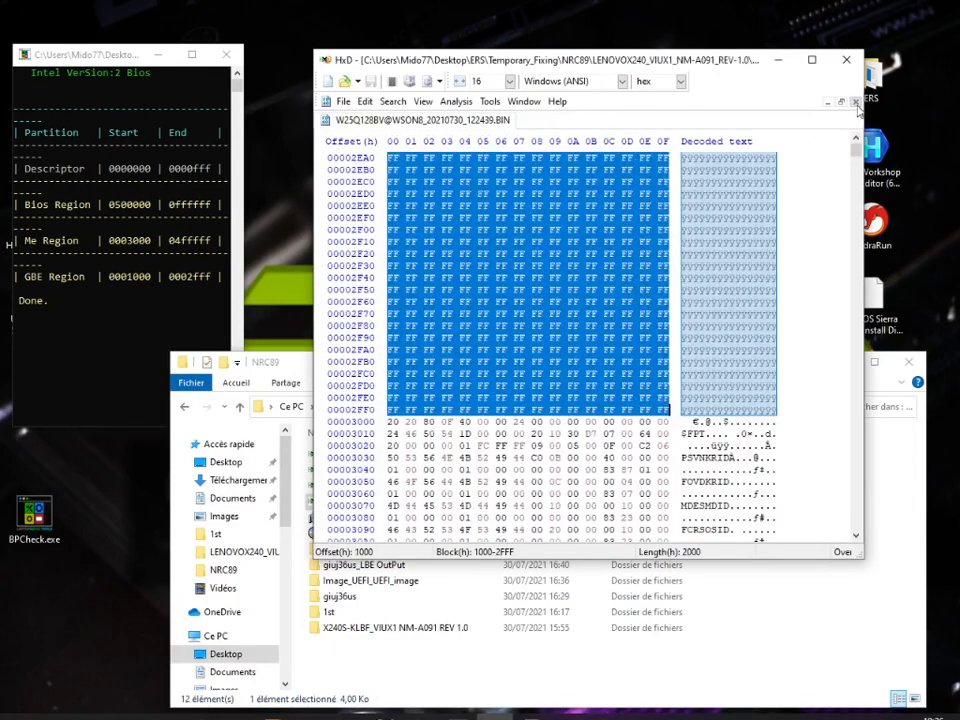
click(754, 634)
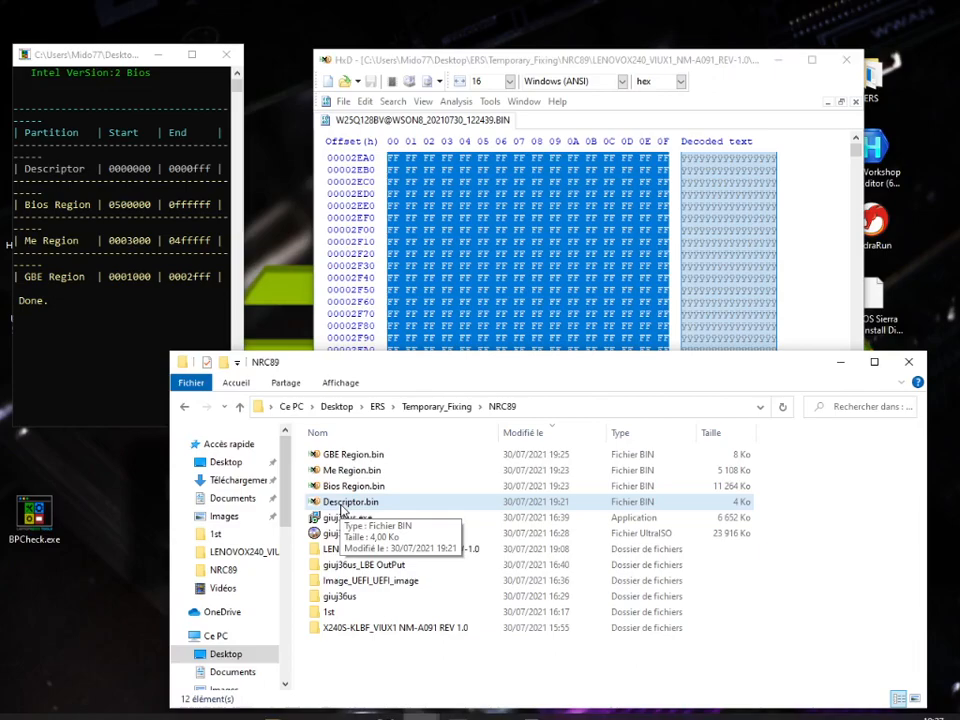
click(350, 470)
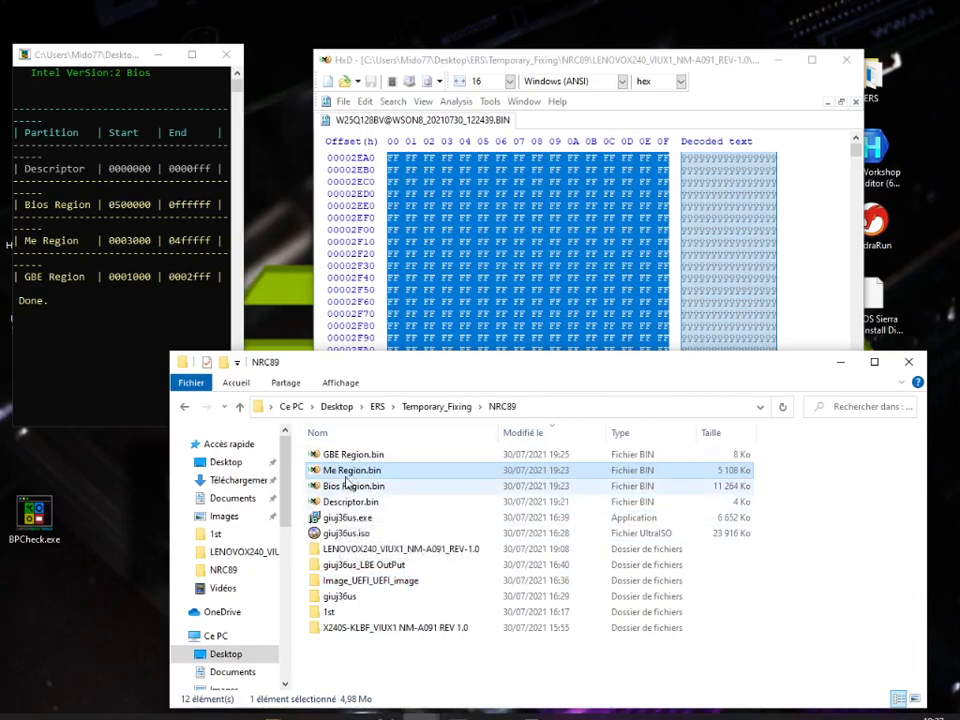
click(600, 121)
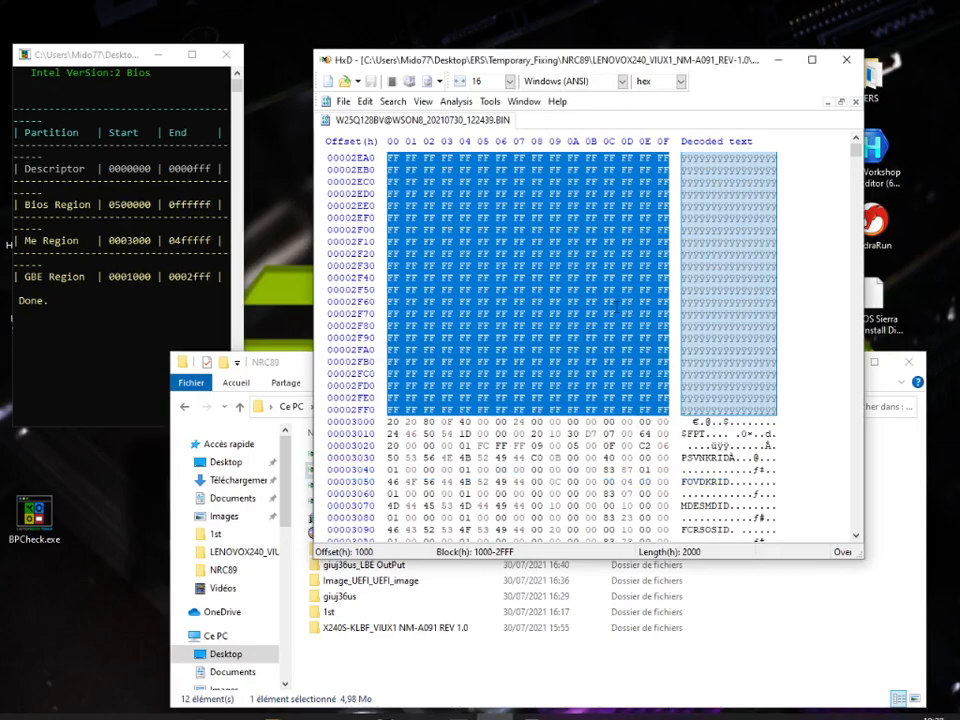
click(857, 103)
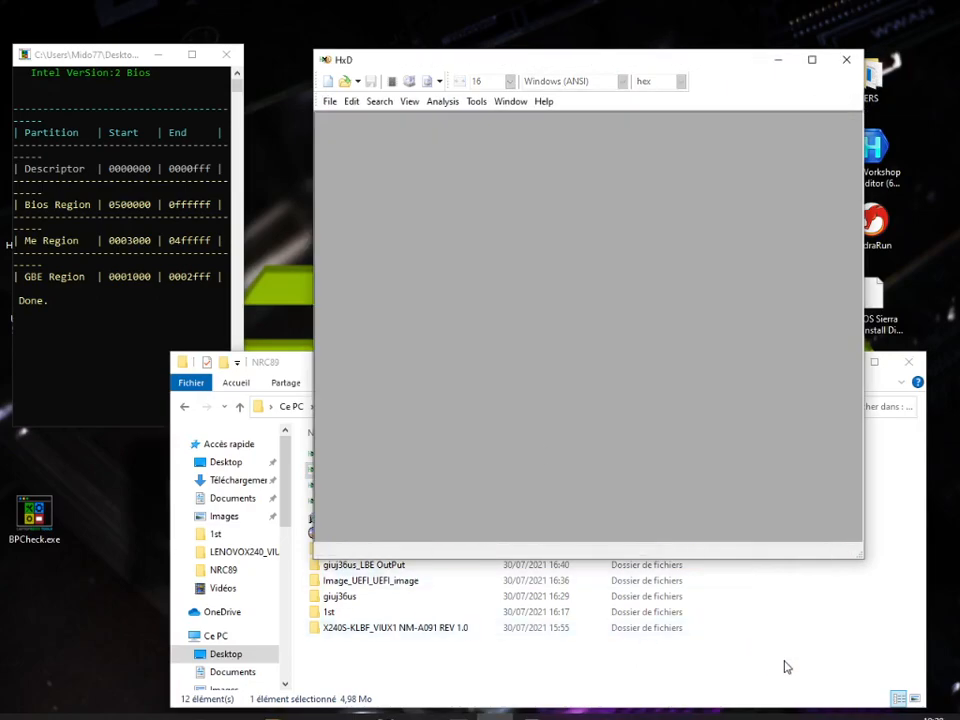
click(331, 102)
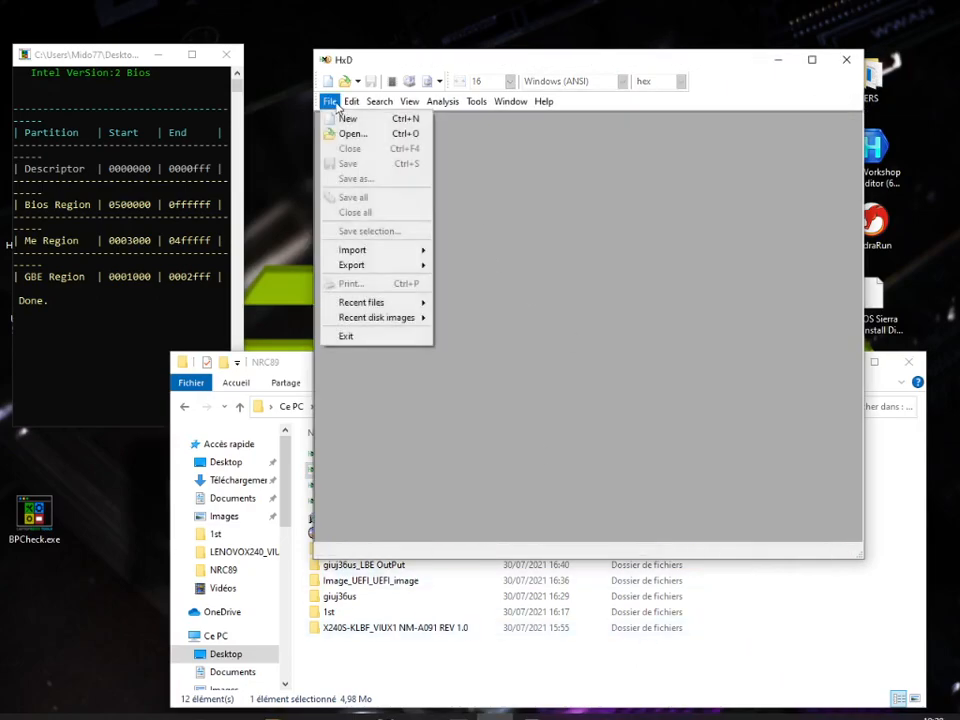
click(347, 120)
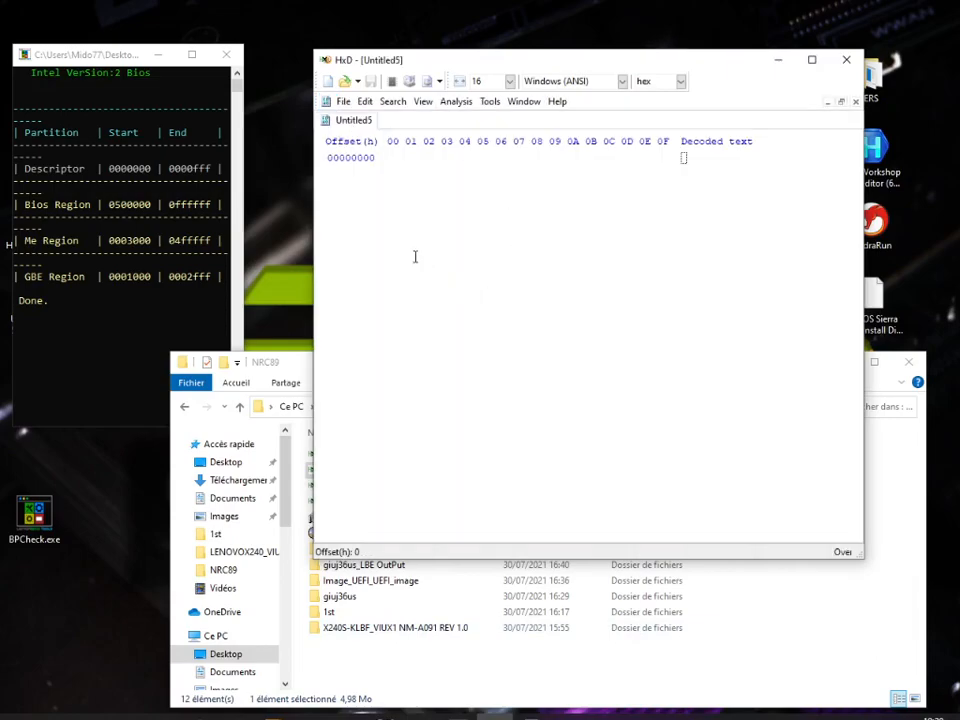
click(760, 656)
drag(632, 370, 662, 433)
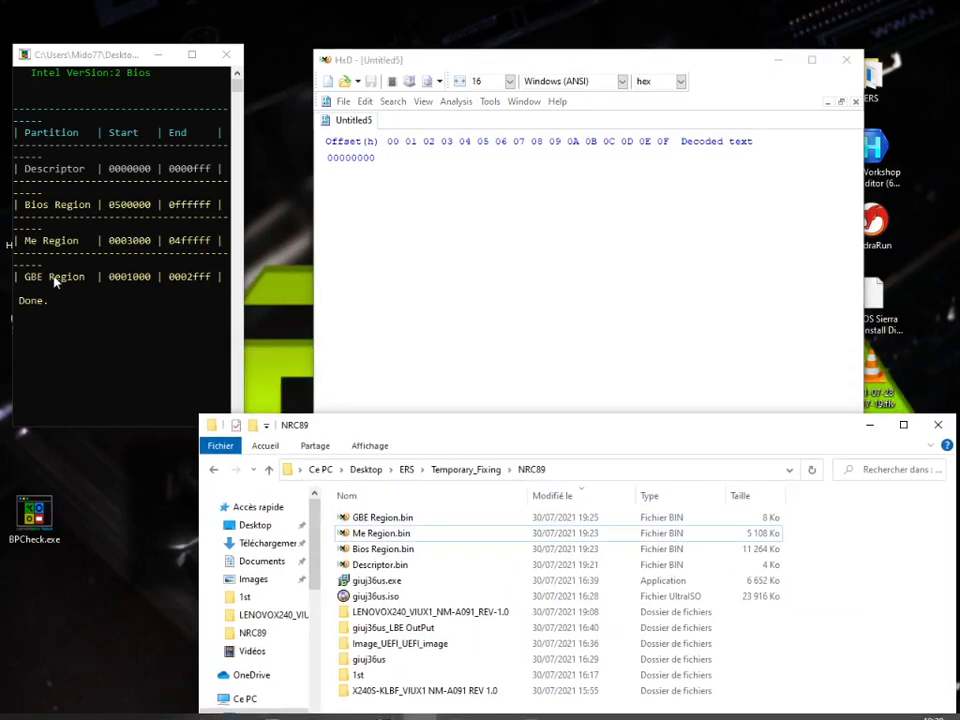
click(128, 270)
click(123, 132)
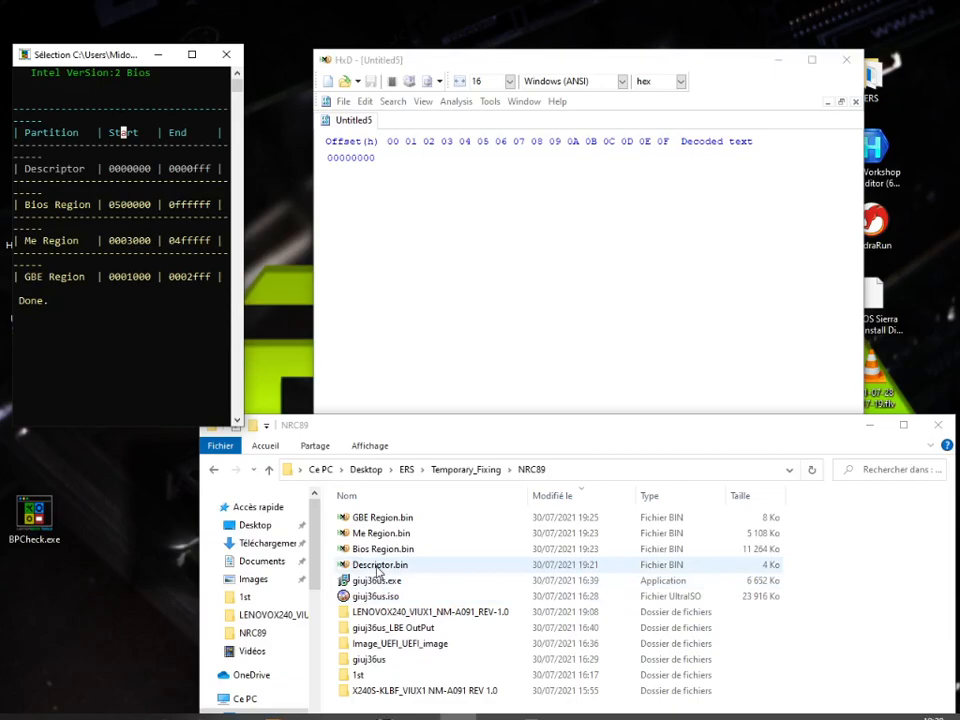
click(855, 101)
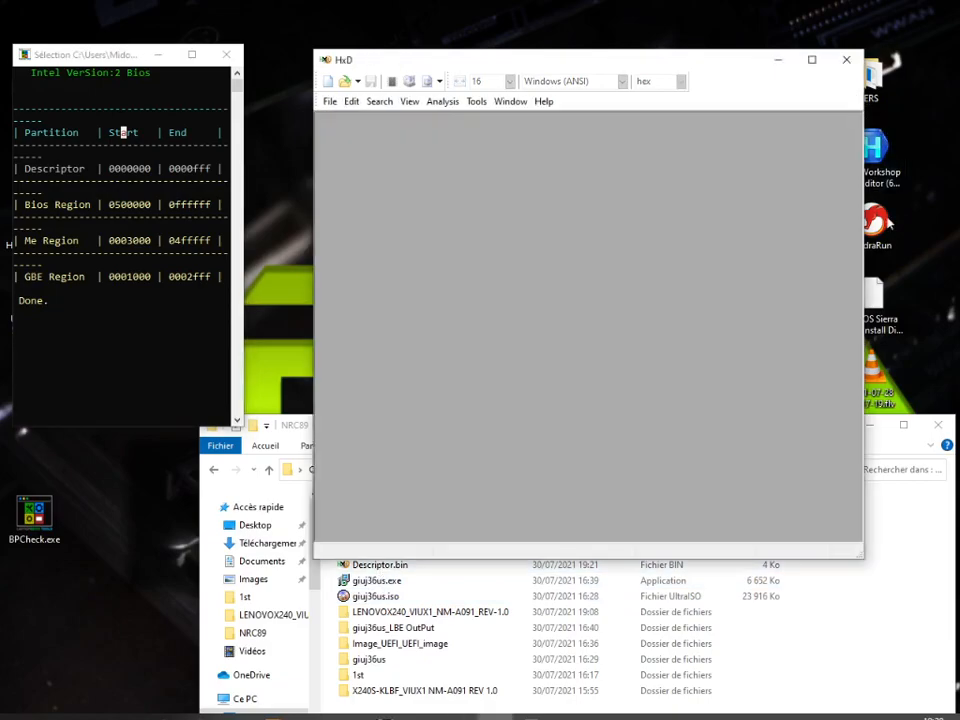
Step: Open Descriptor.bin from the NRC89 folder in HxD and place the cursor after its last byte, at offset 1000
click(910, 611)
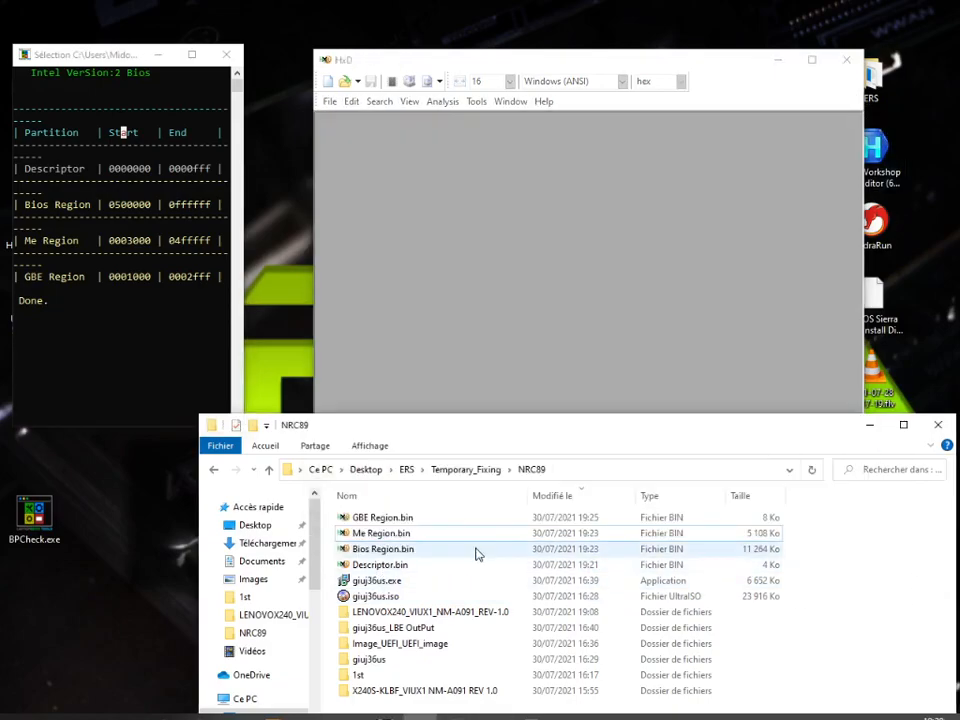
click(375, 566)
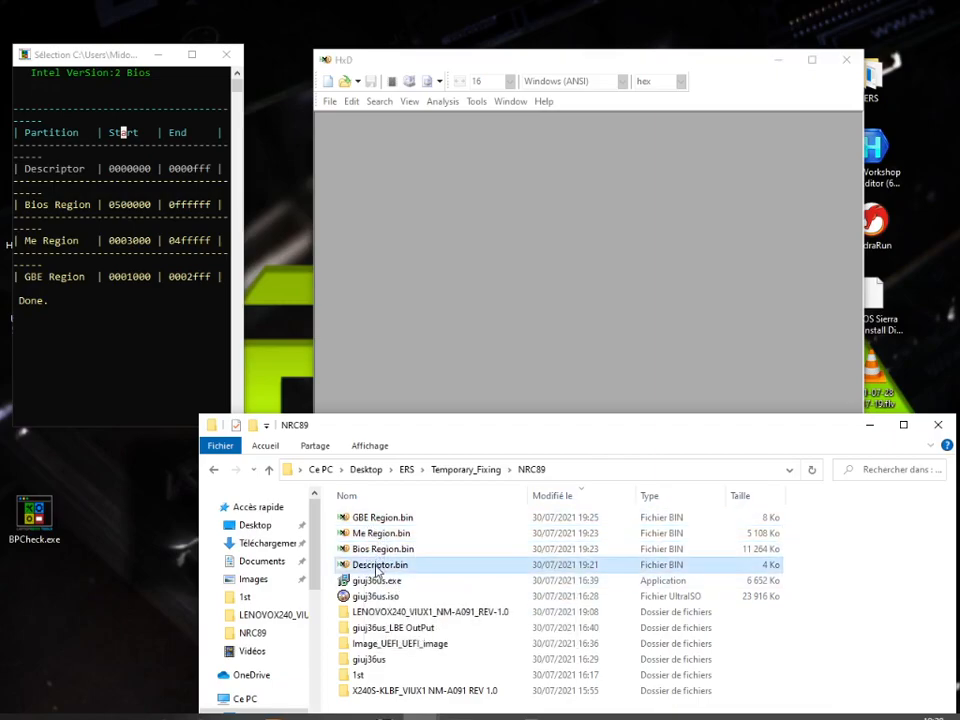
double_click(377, 566)
drag(853, 168, 855, 510)
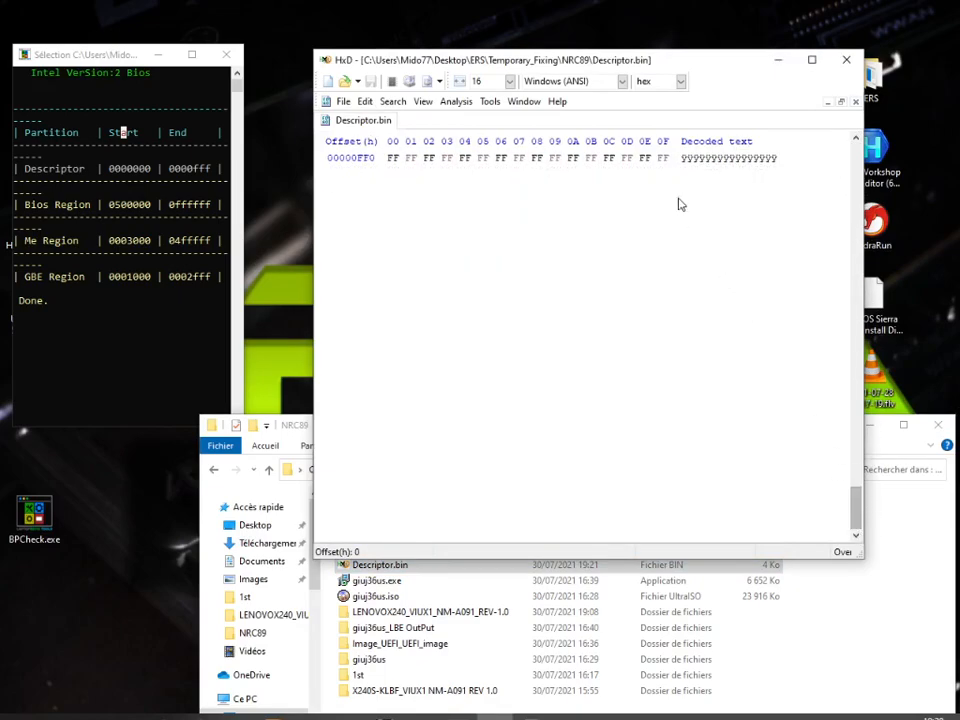
click(673, 157)
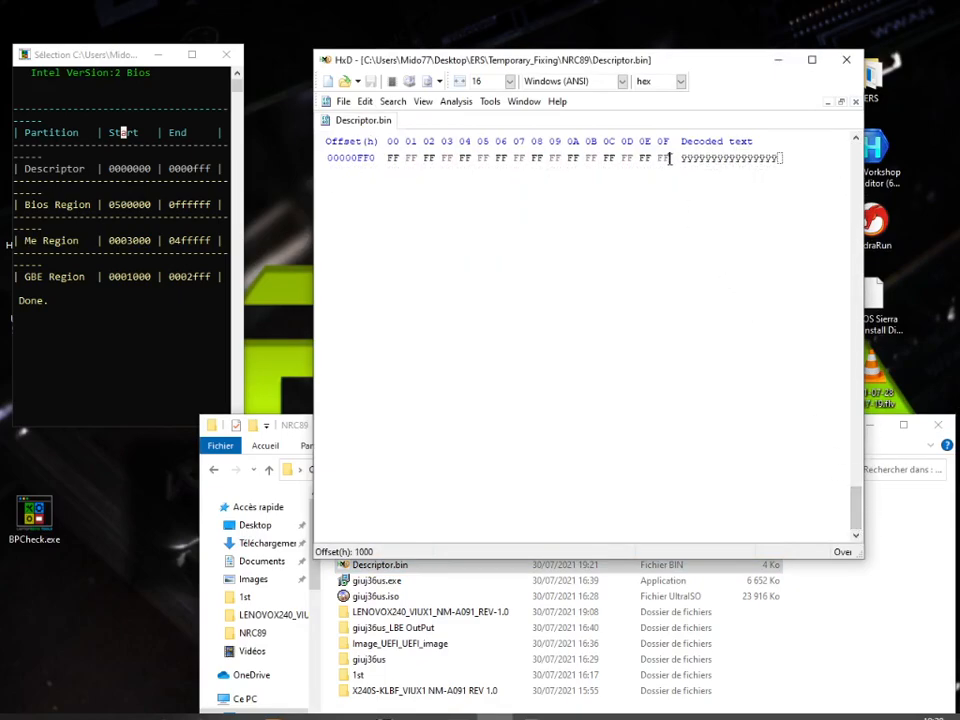
Step: Open GBE Region.bin, copy its entire contents to the end of Descriptor.bin, and close GBE Region.bin
click(836, 632)
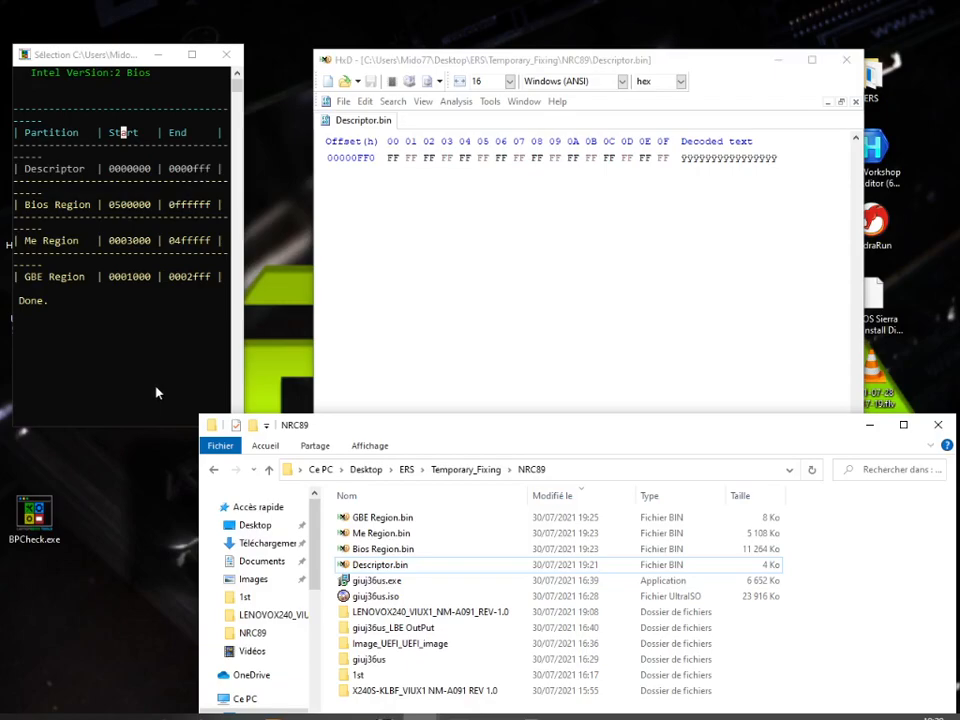
click(128, 287)
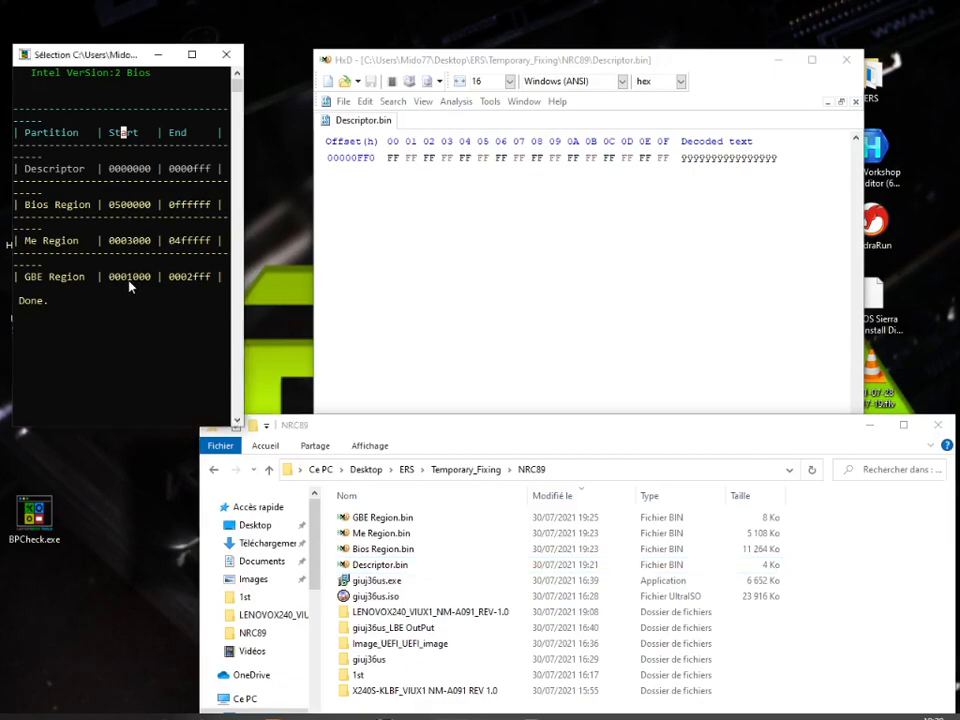
double_click(371, 520)
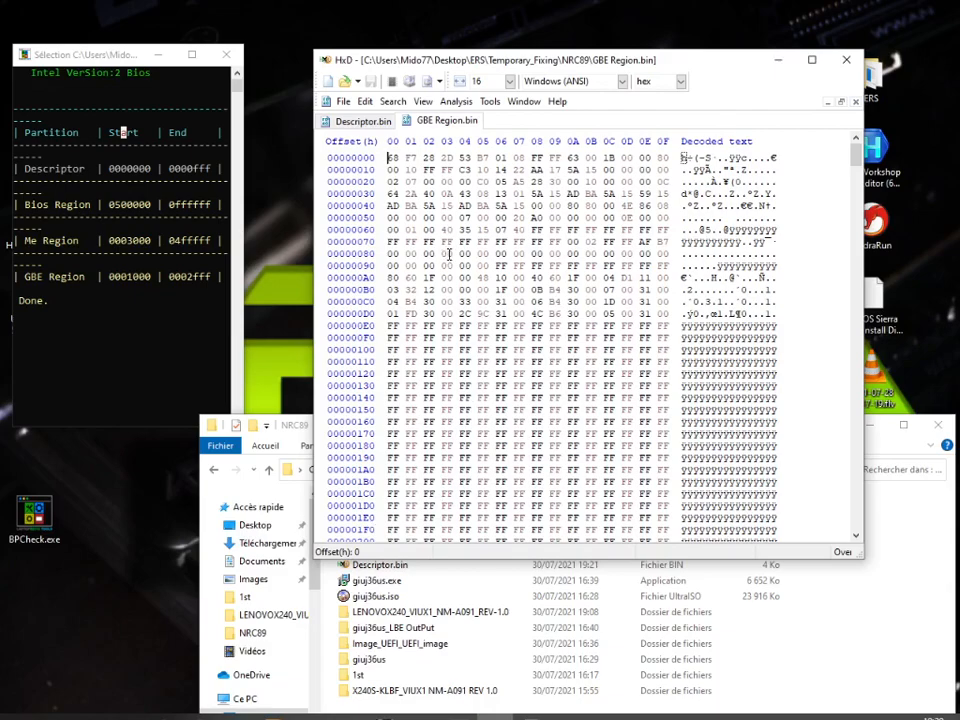
key(ctrl+a)
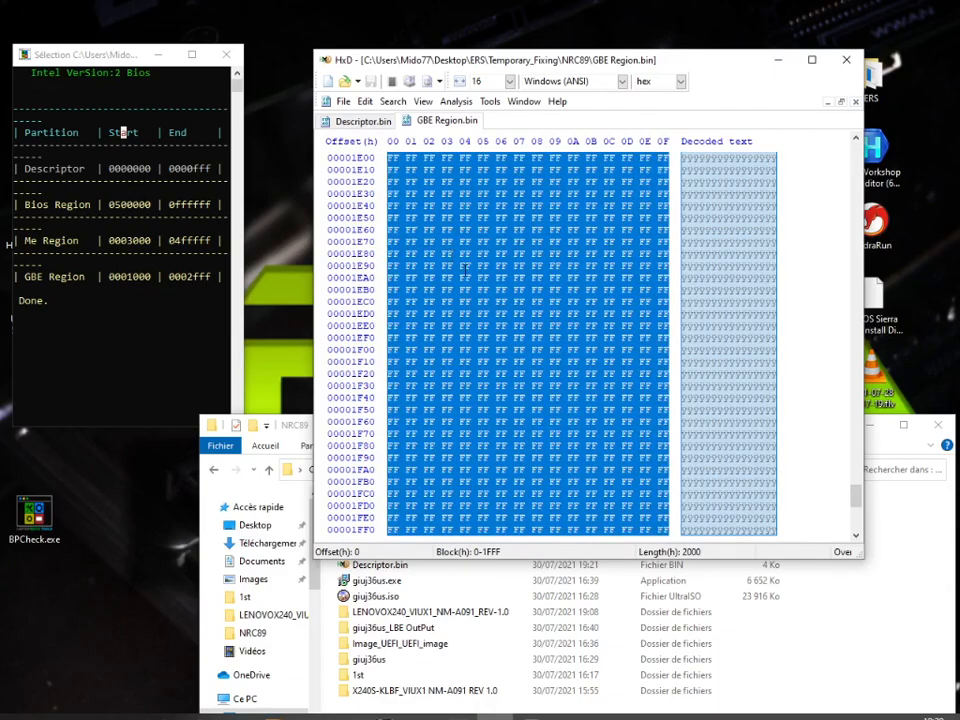
click(355, 121)
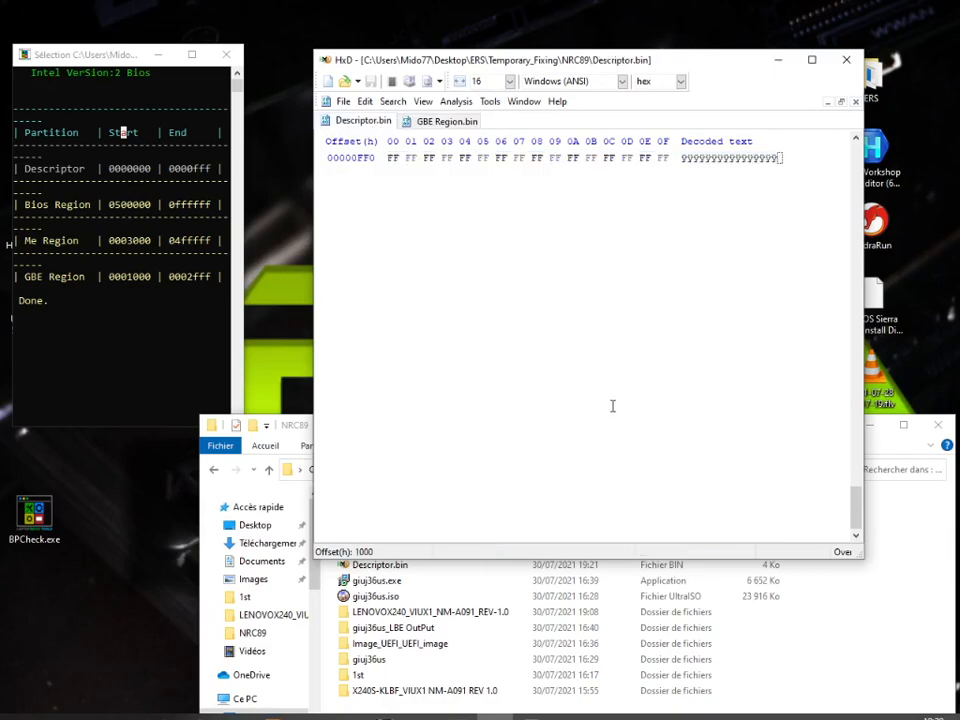
key(ctrl+v)
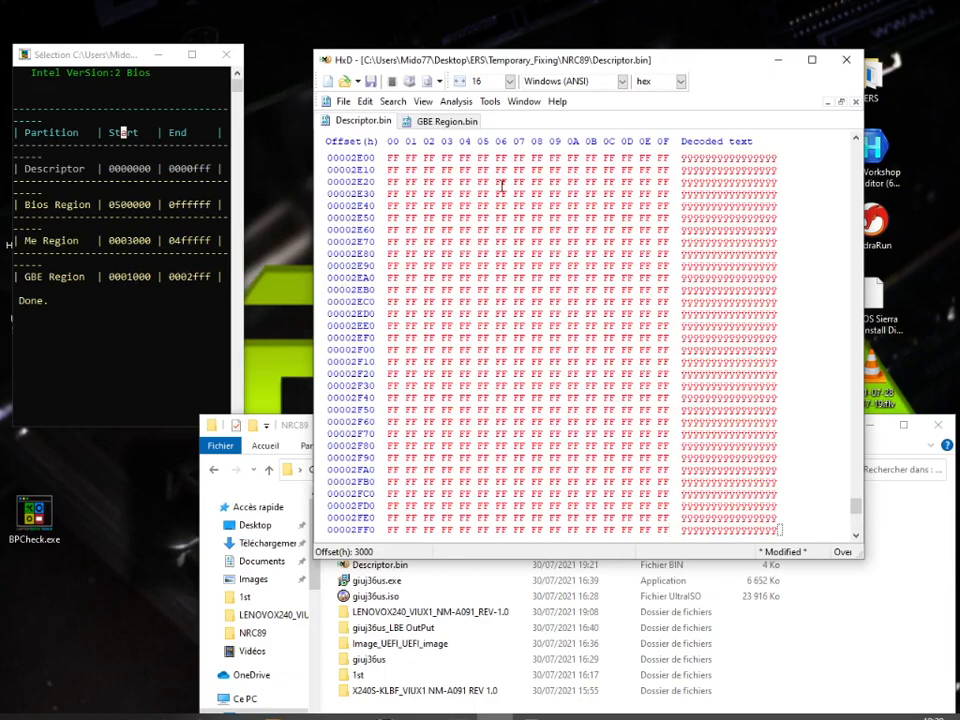
key(ctrl+Tab)
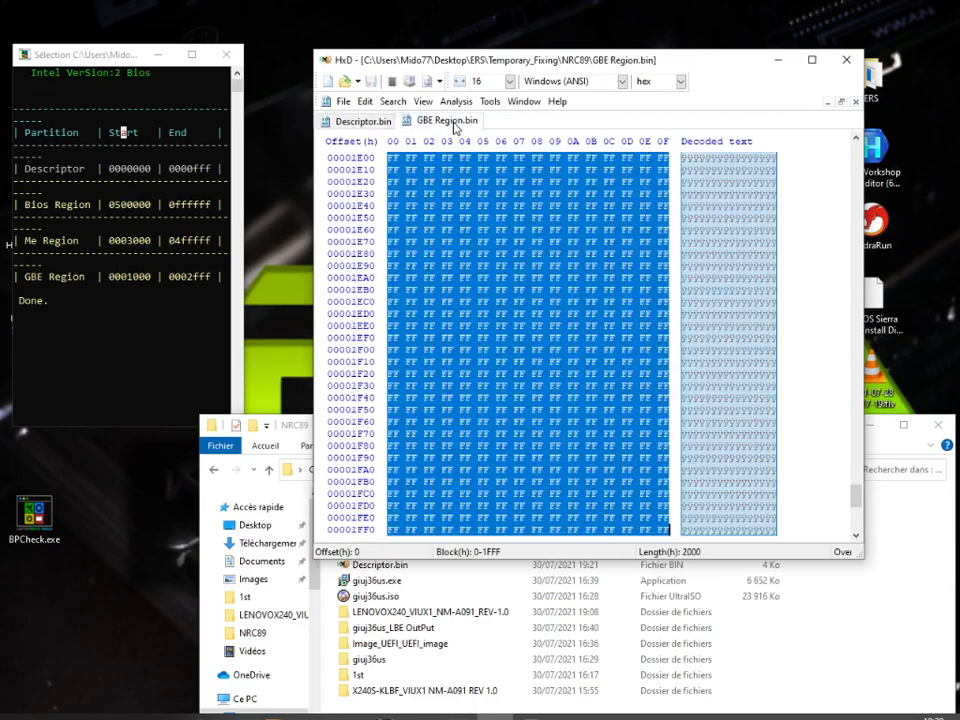
click(855, 104)
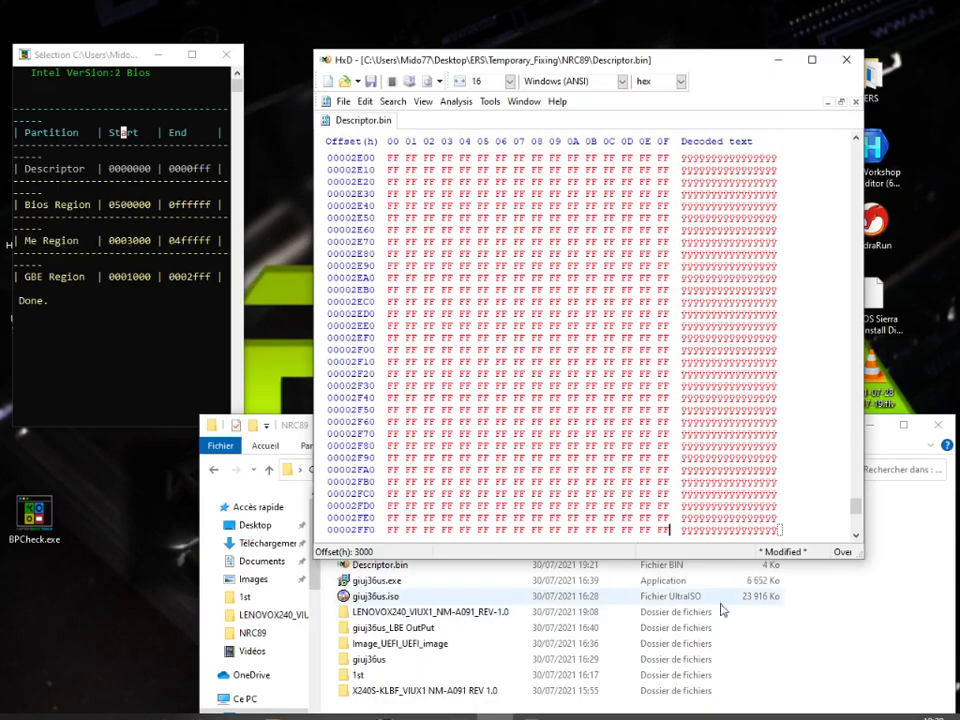
Step: Open Me Region.bin from the NRC89 folder and copy its entire contents to the end of Descriptor.bin
click(860, 636)
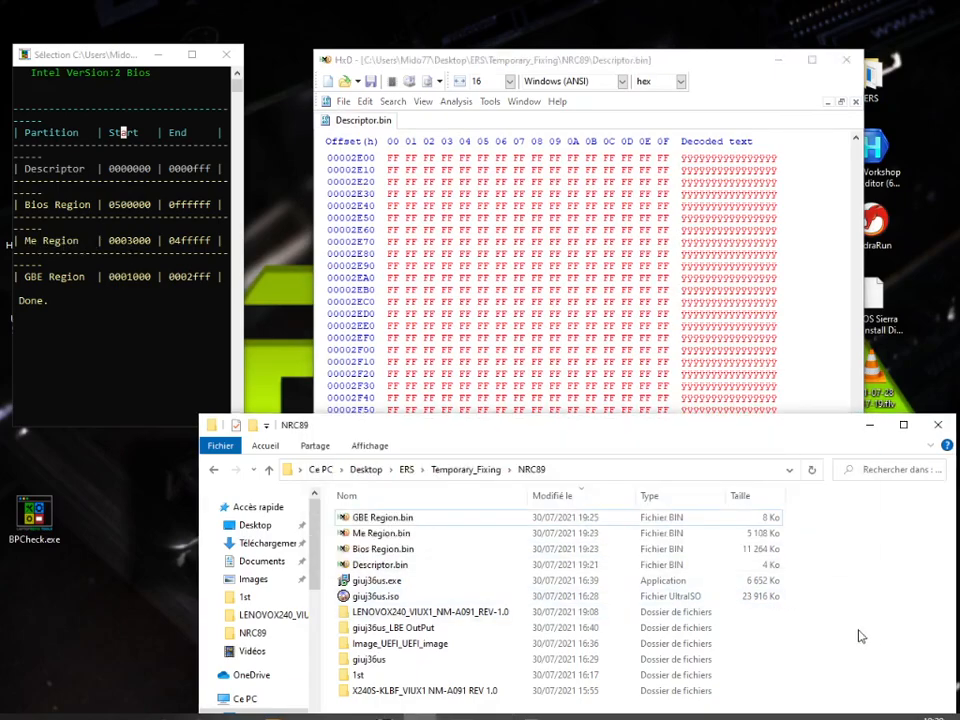
double_click(380, 533)
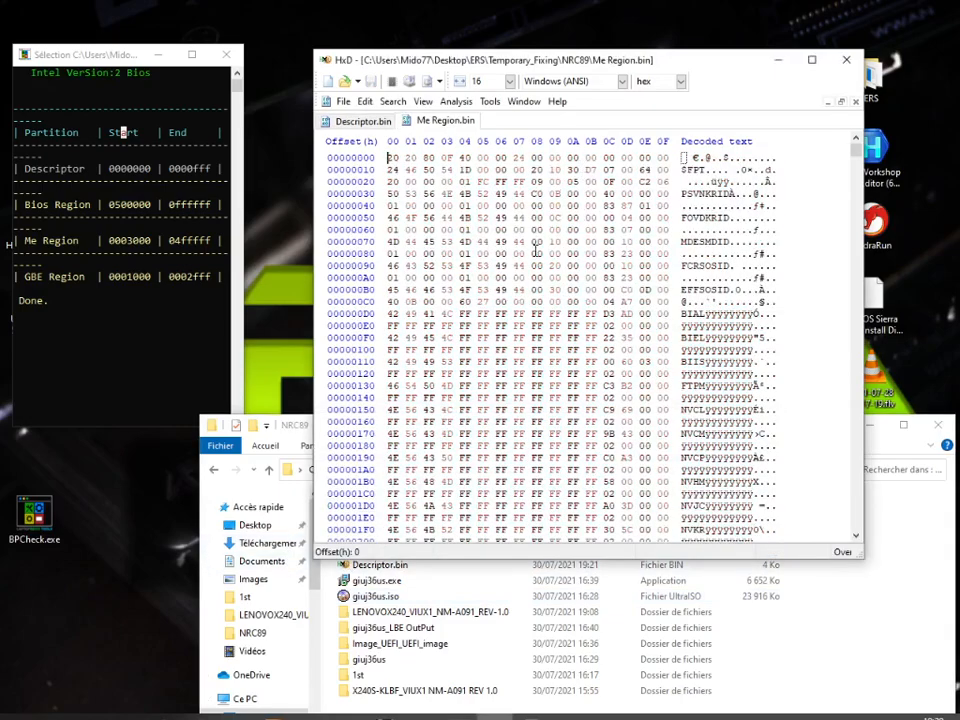
key(ctrl+a)
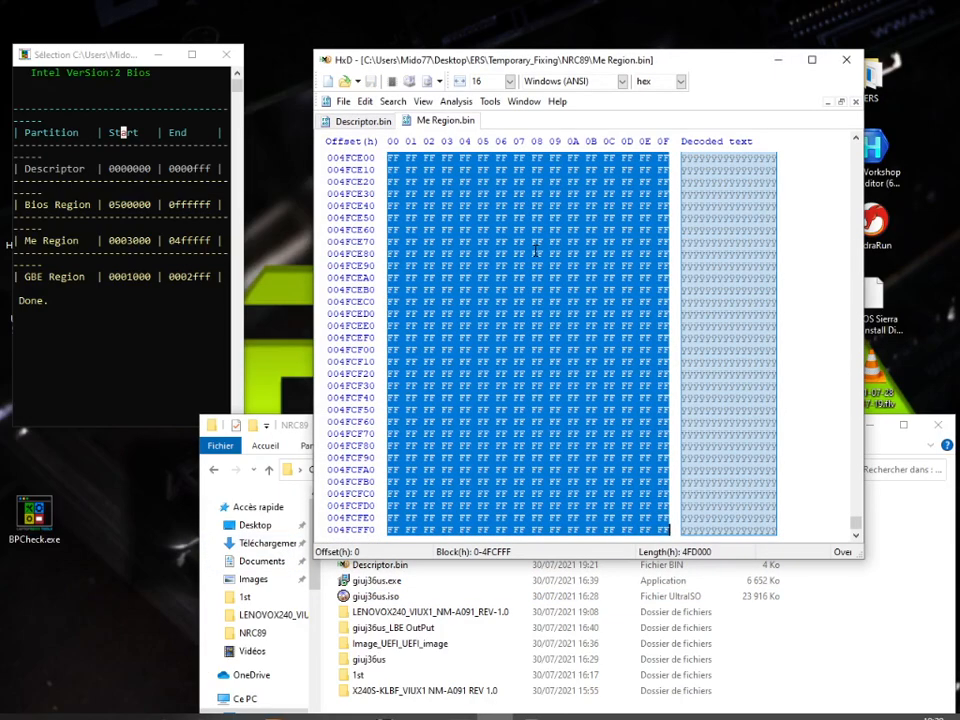
click(368, 122)
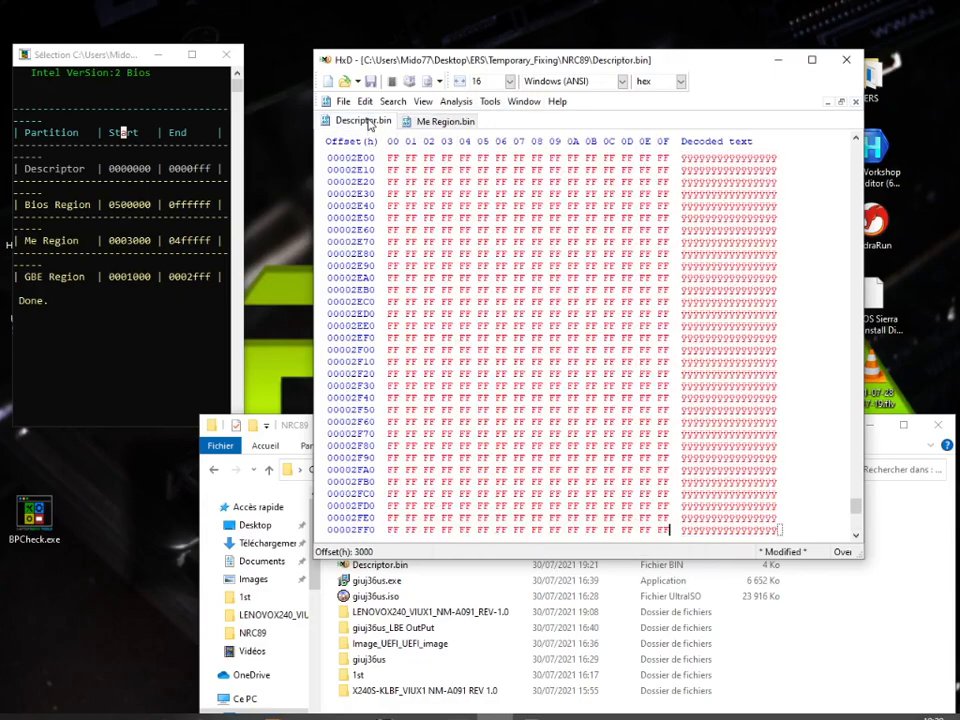
key(ctrl+End)
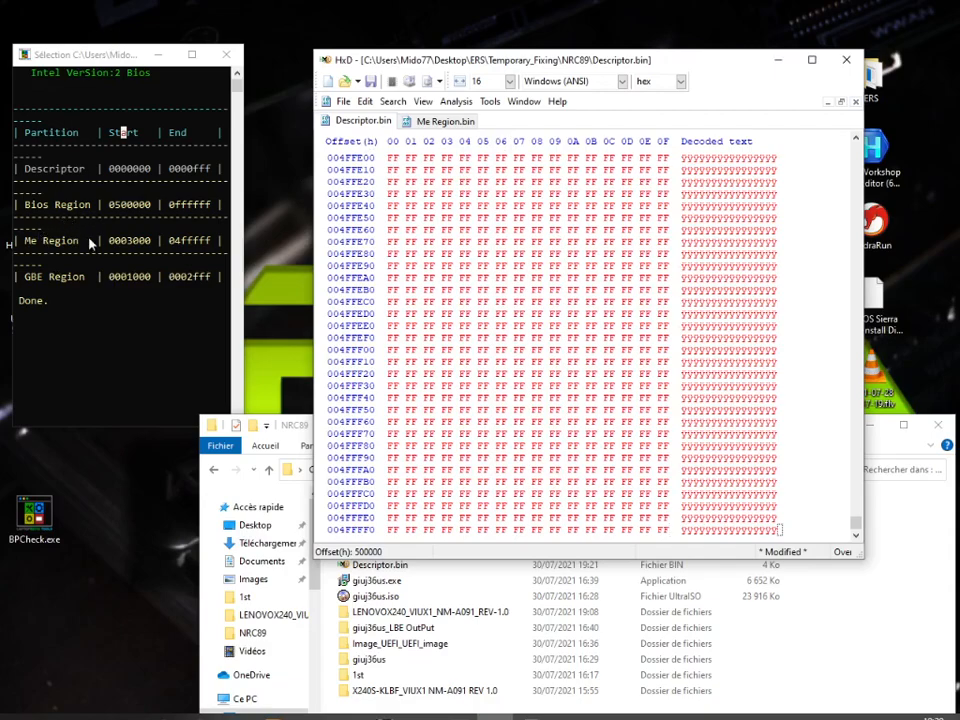
Step: Open Bios Region.bin and append its entire contents to the end of Descriptor.bin, at offset 500000
click(812, 656)
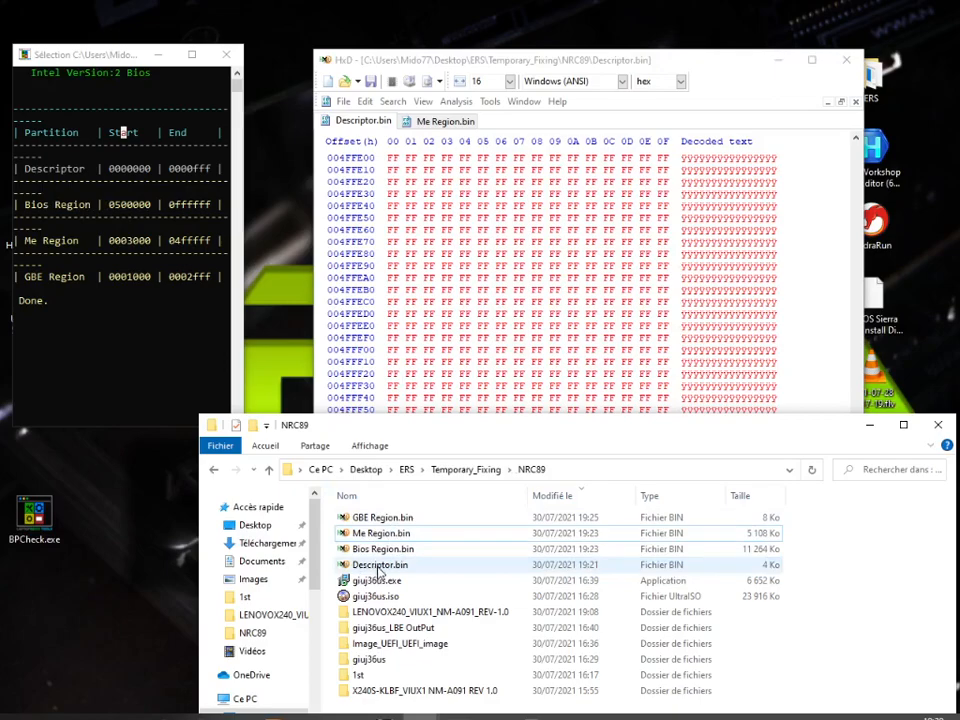
click(369, 553)
double_click(369, 553)
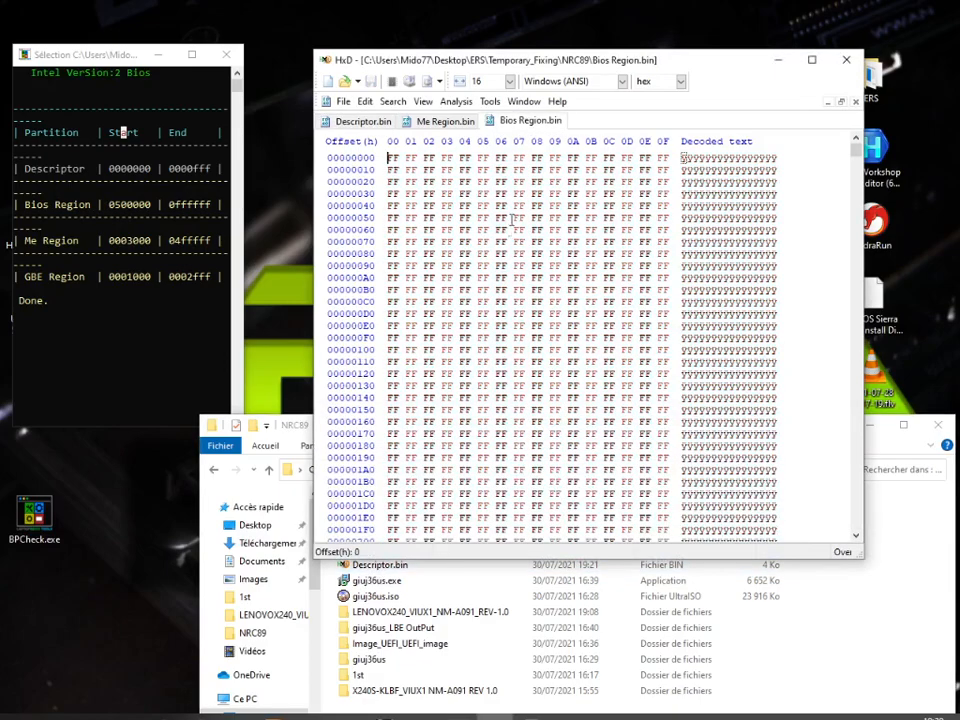
key(ctrl+a)
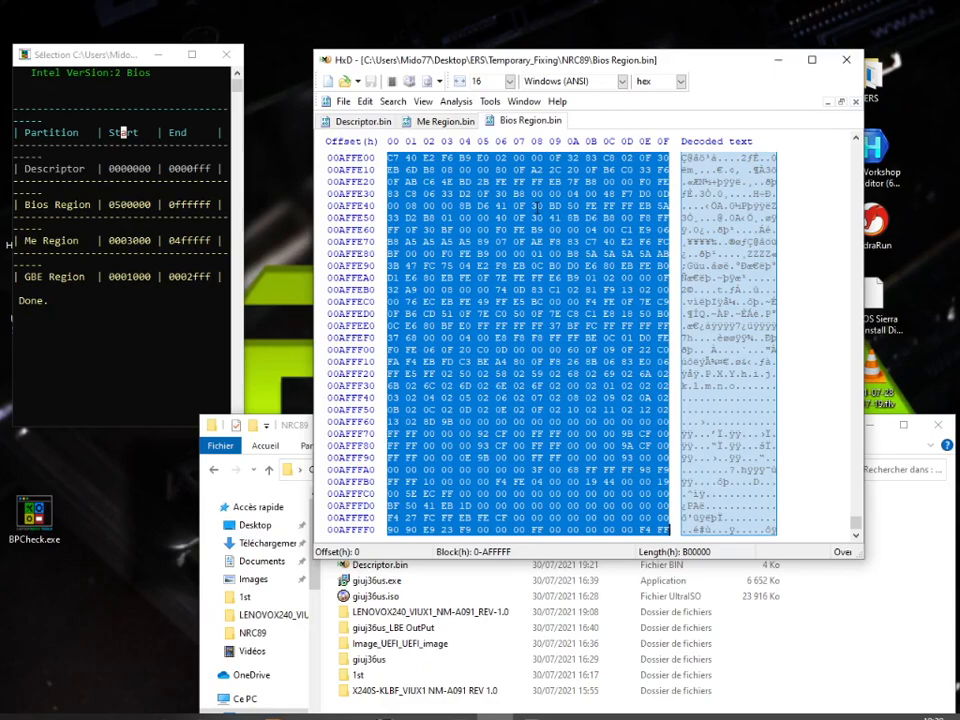
click(364, 121)
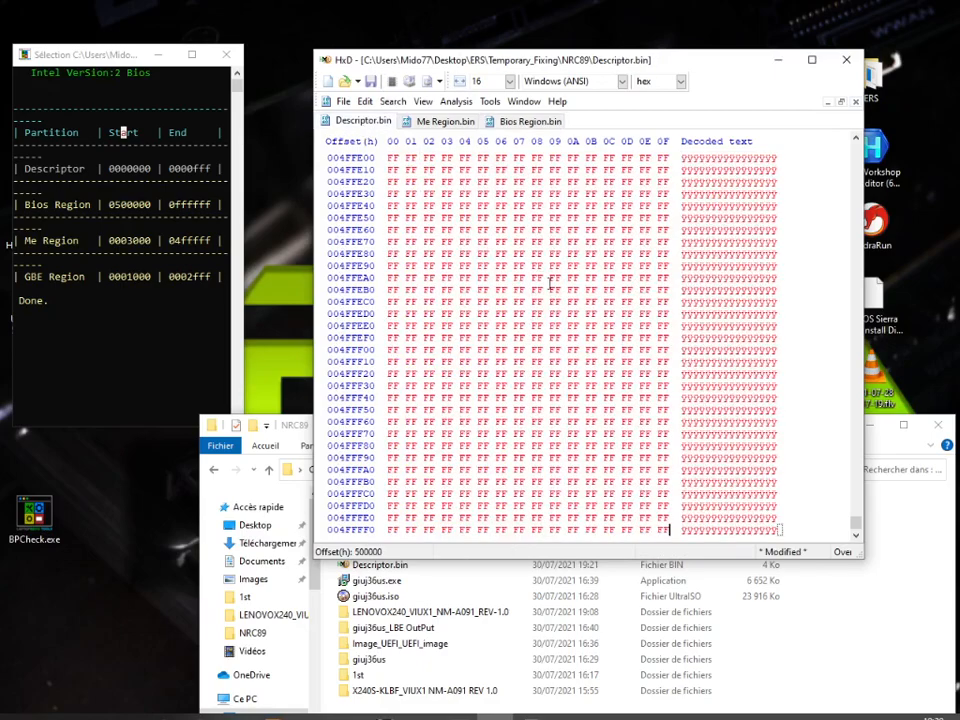
key(ctrl+v)
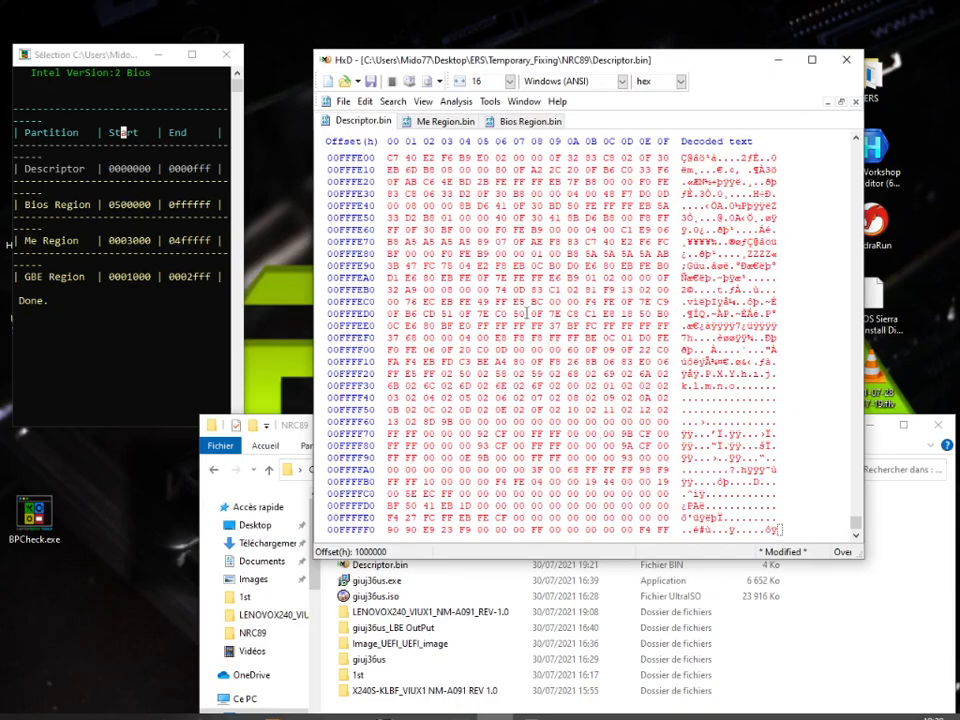
Step: Select all of the combined data and save it in the NRC89 folder as a new file named For Test And Compare
click(453, 193)
key(ctrl+a)
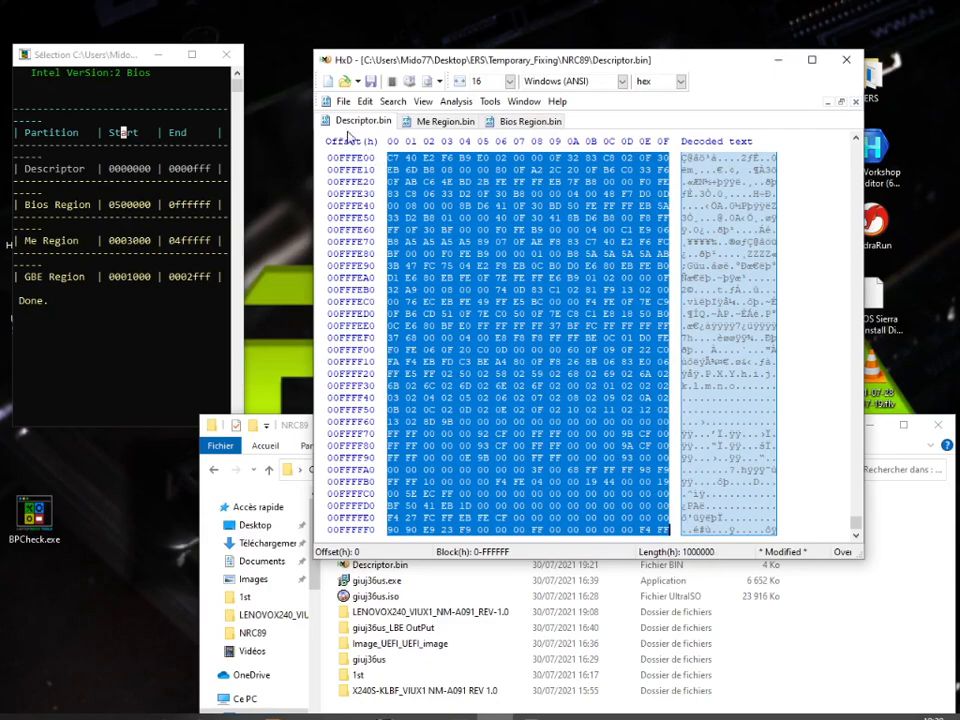
click(341, 101)
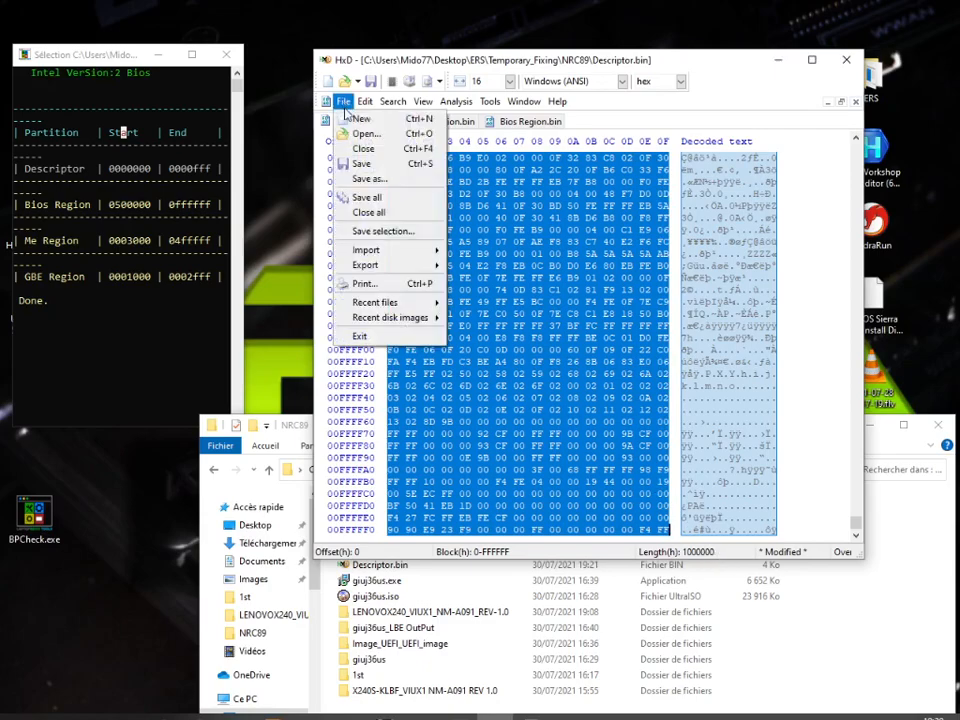
click(372, 180)
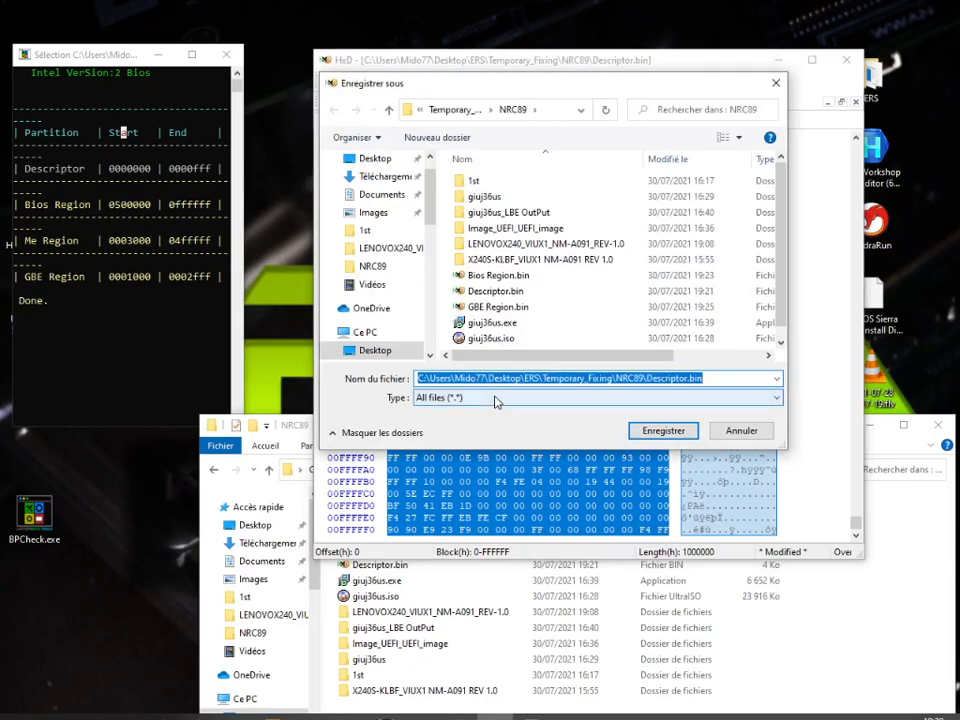
text(For)
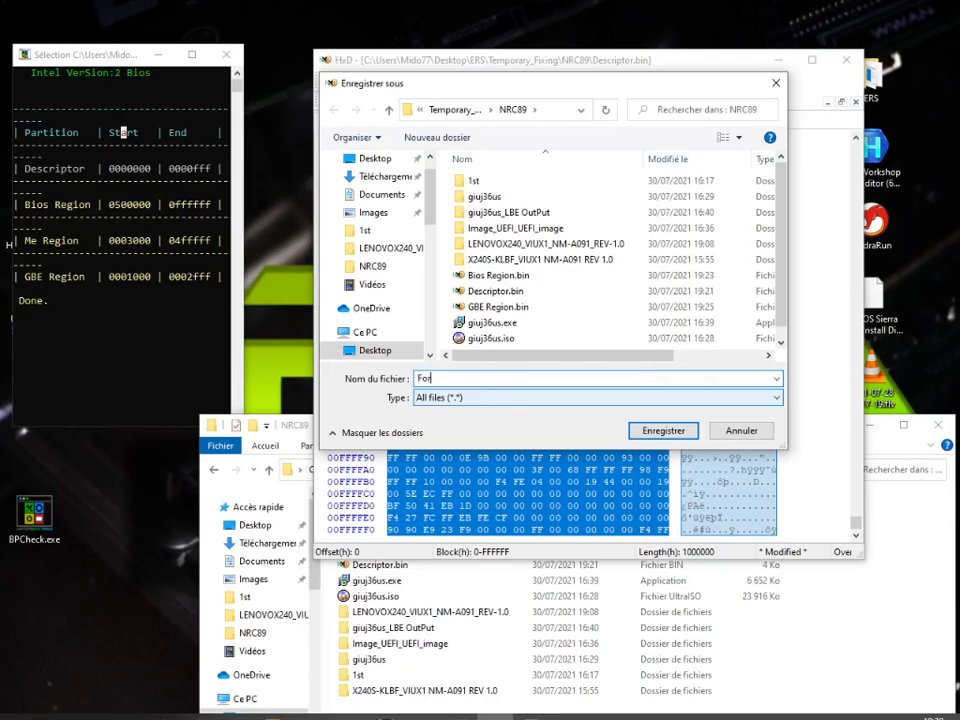
text( Test And Compare)
click(662, 431)
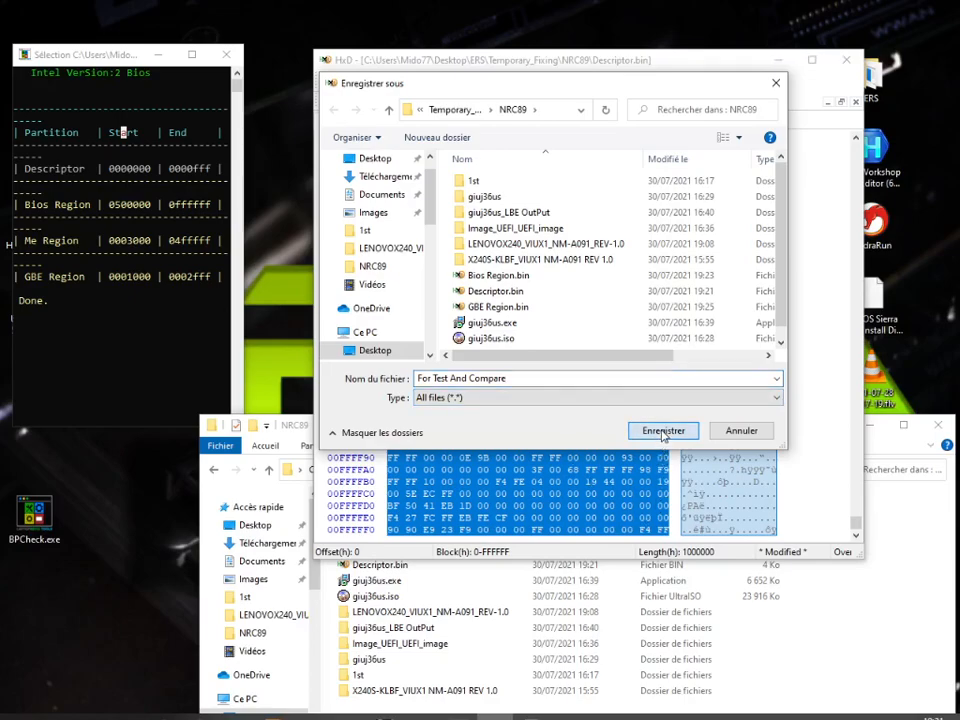
Step: Close all open files and minimize HxD, and select the For Test And Compare file in the NRC89 folder
click(855, 101)
click(855, 101)
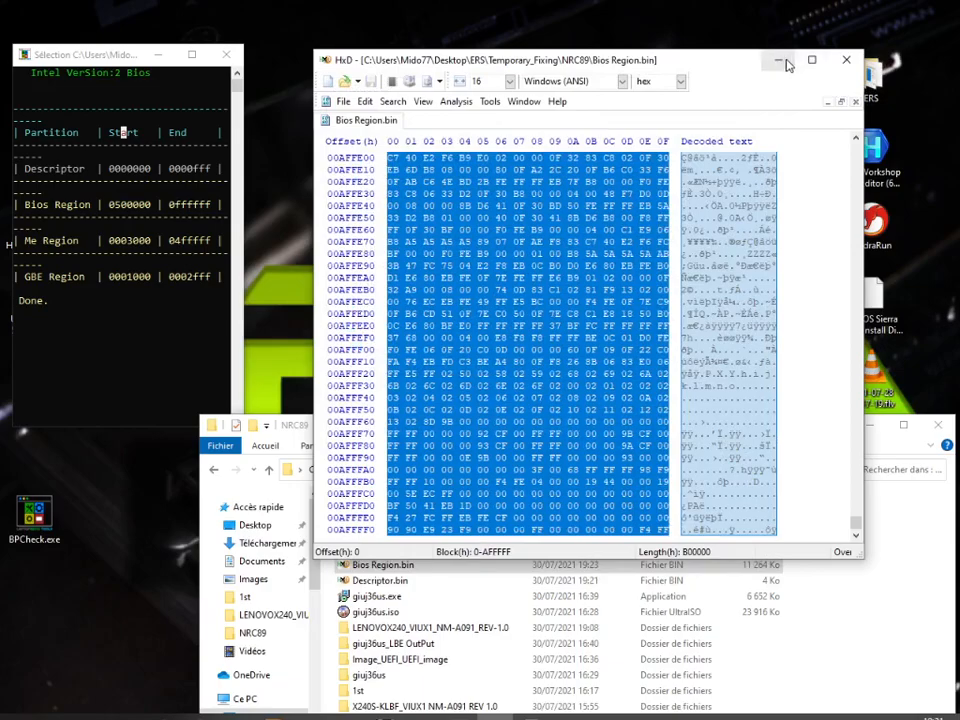
click(855, 101)
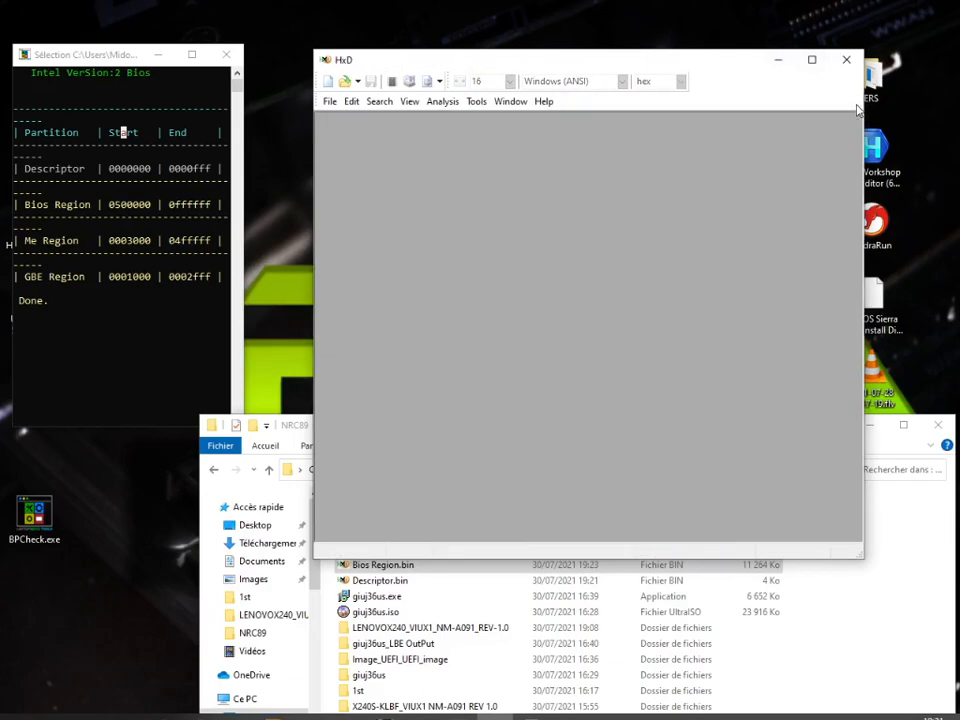
click(780, 62)
drag(654, 430, 654, 135)
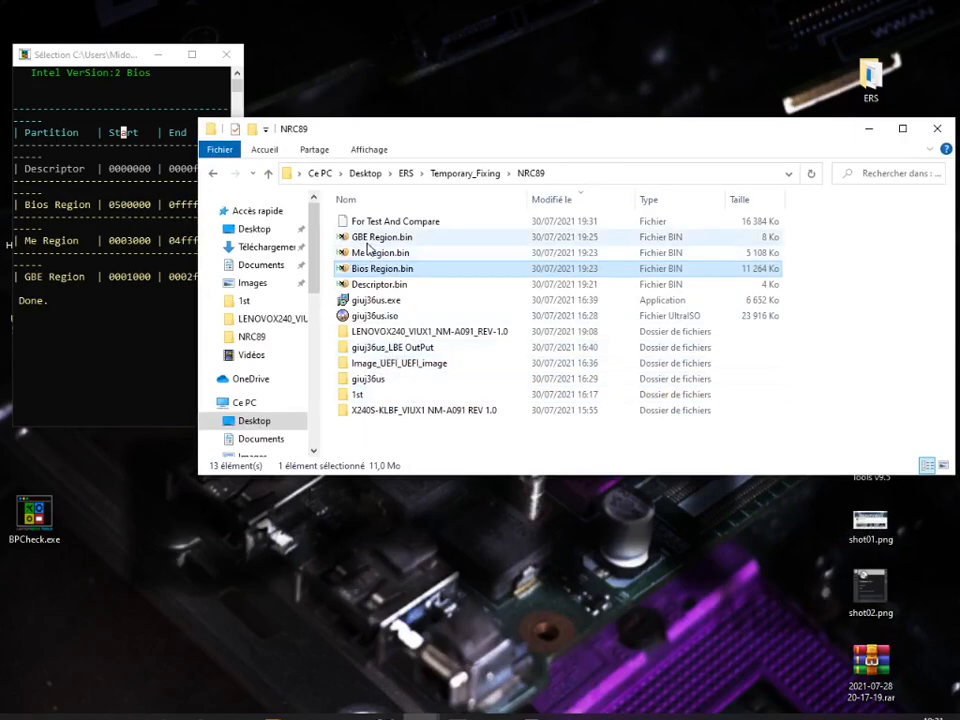
click(373, 221)
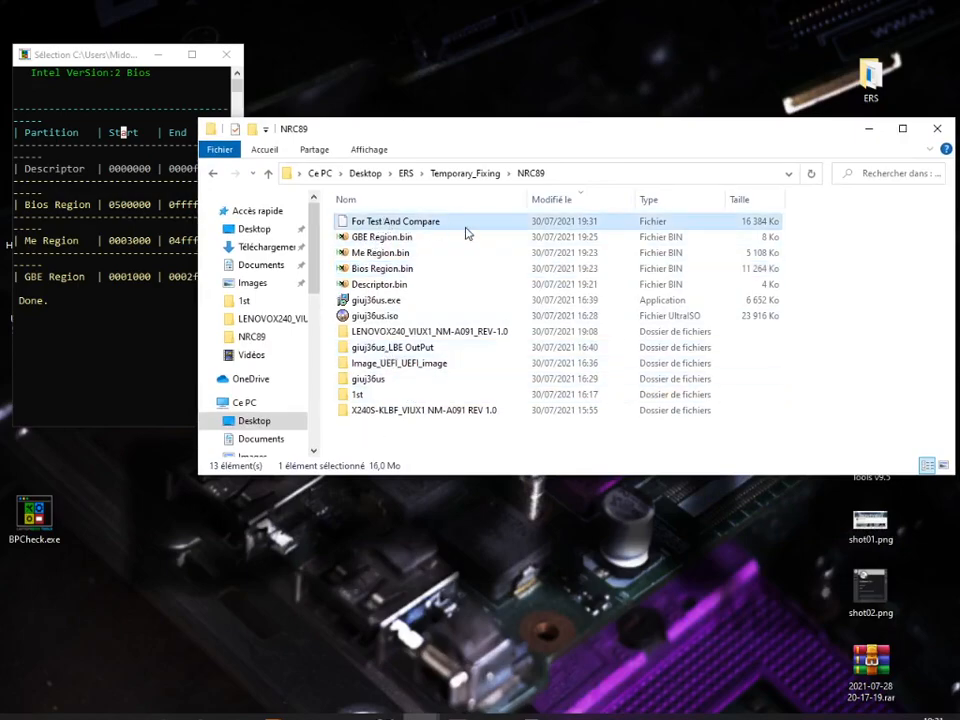
key(F2)
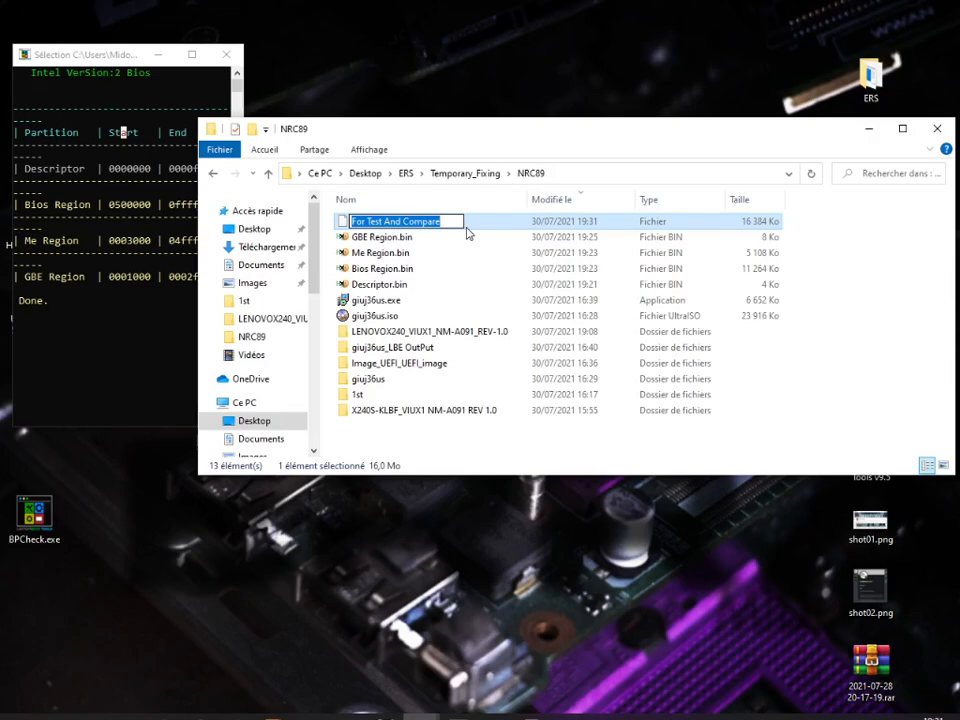
text(.)
key(BackSpace)
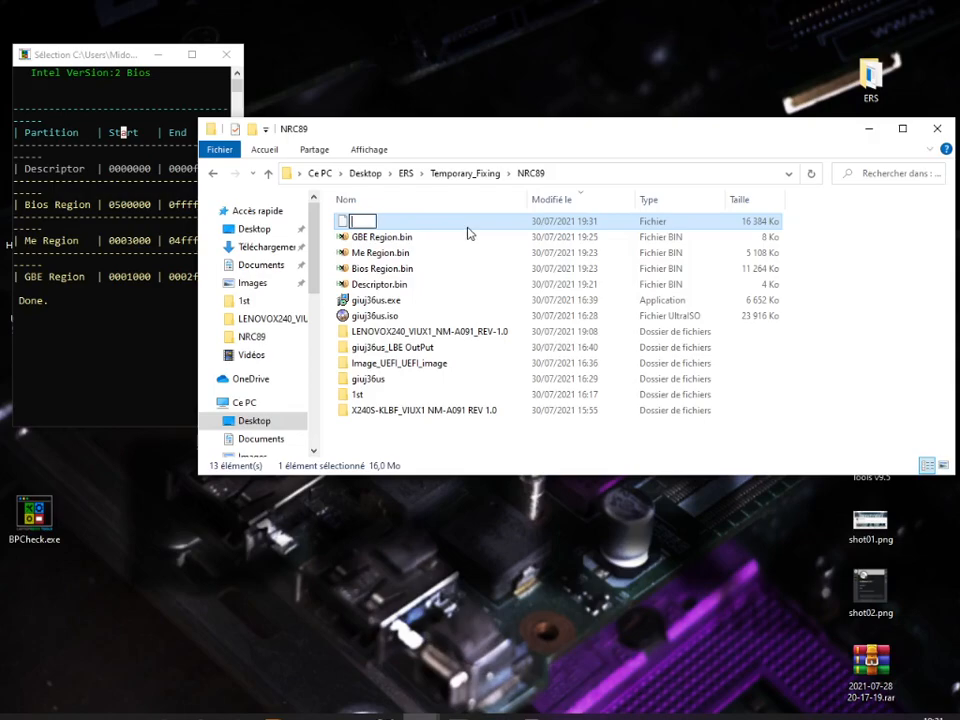
key(Escape)
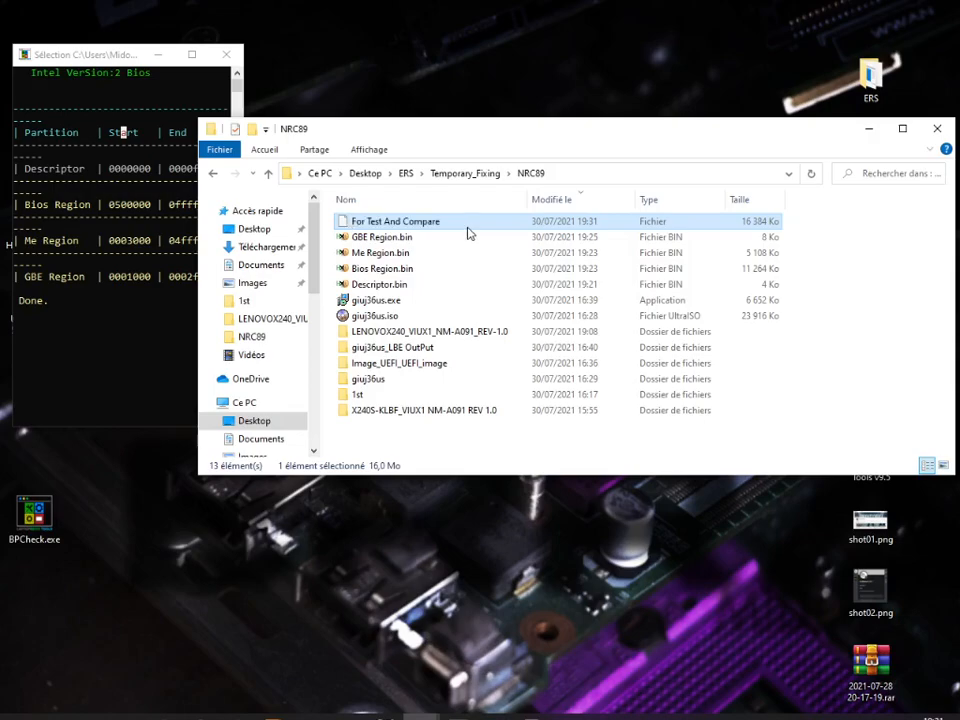
Step: Add the .bin extension to the file name so it reads For Test And Compare.bin
key(F2)
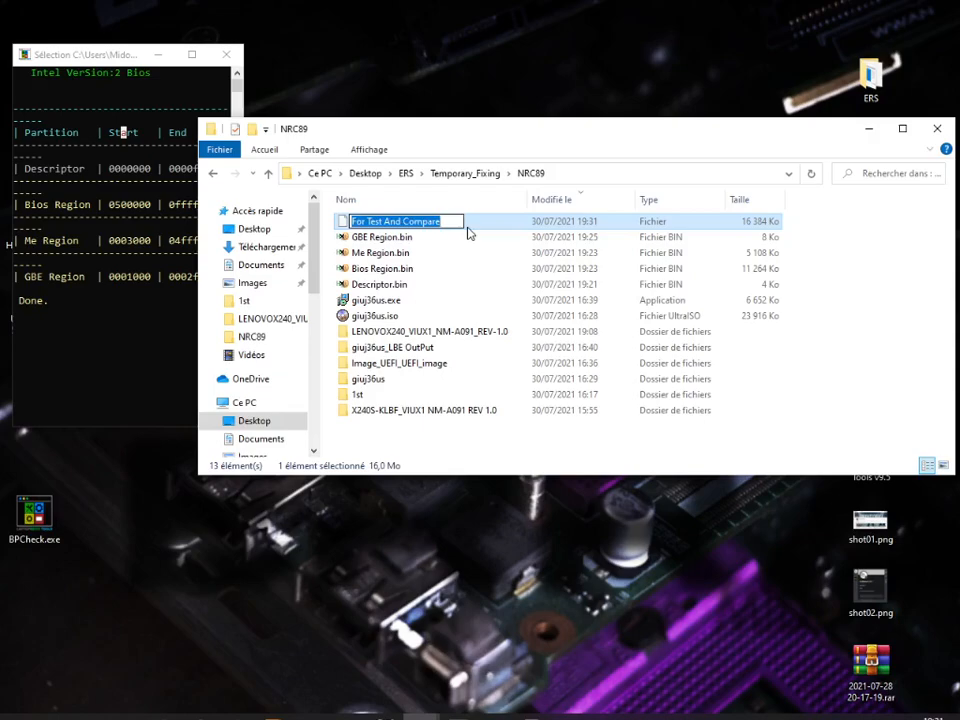
key(Right)
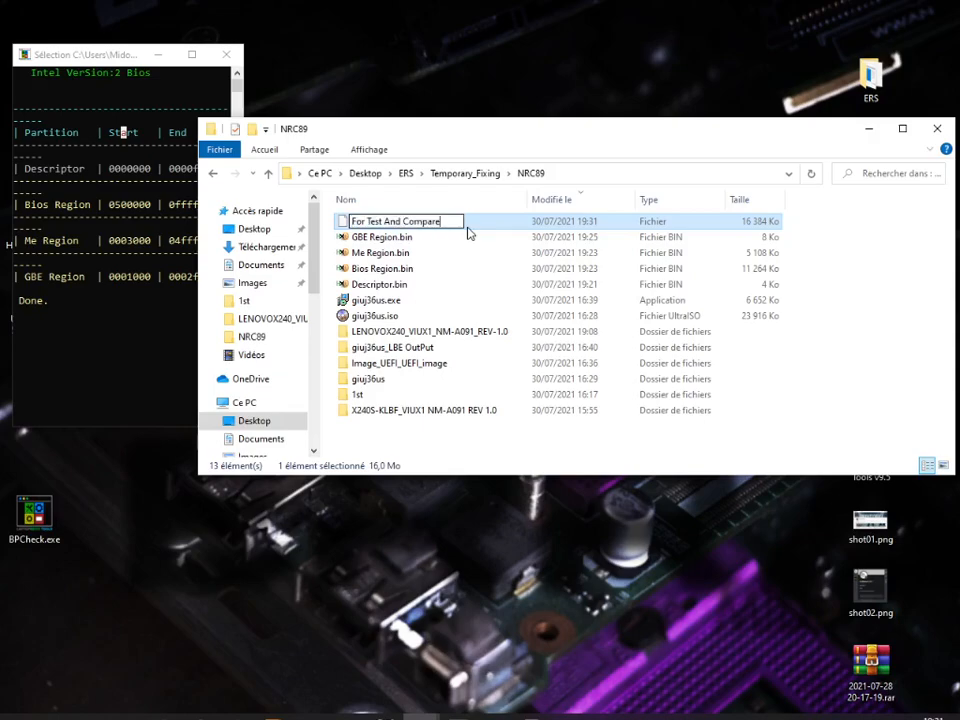
text(.bin)
click(435, 456)
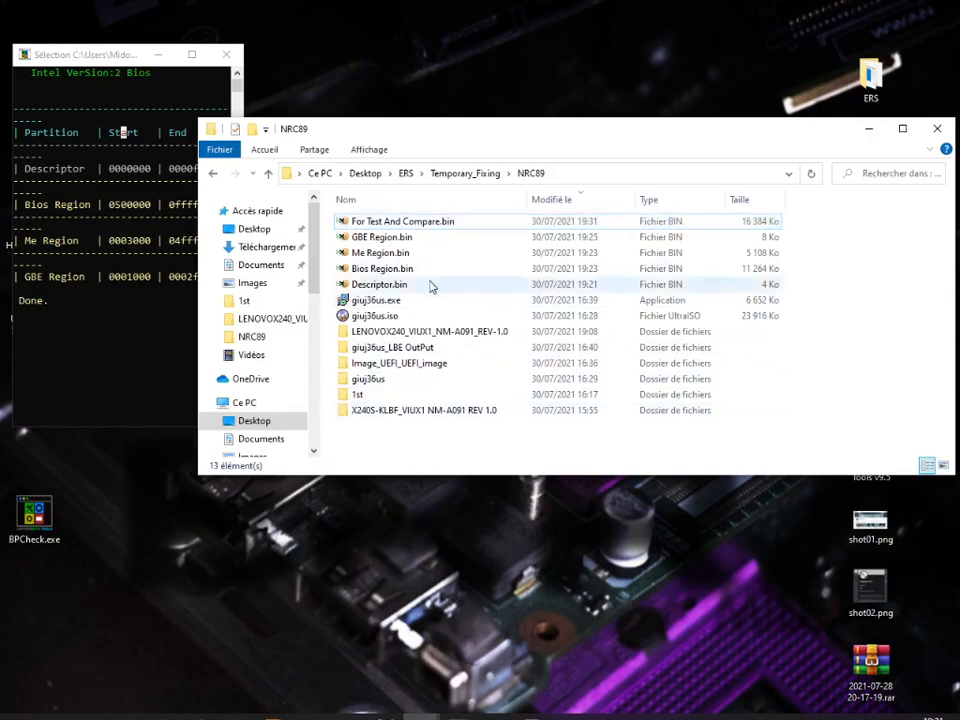
Step: Open For Test And Compare.bin and the original W25Q128BV dump from the LENOVOX240_VIUX1_NM-A091_REV-1.0 folder in HxD
double_click(377, 224)
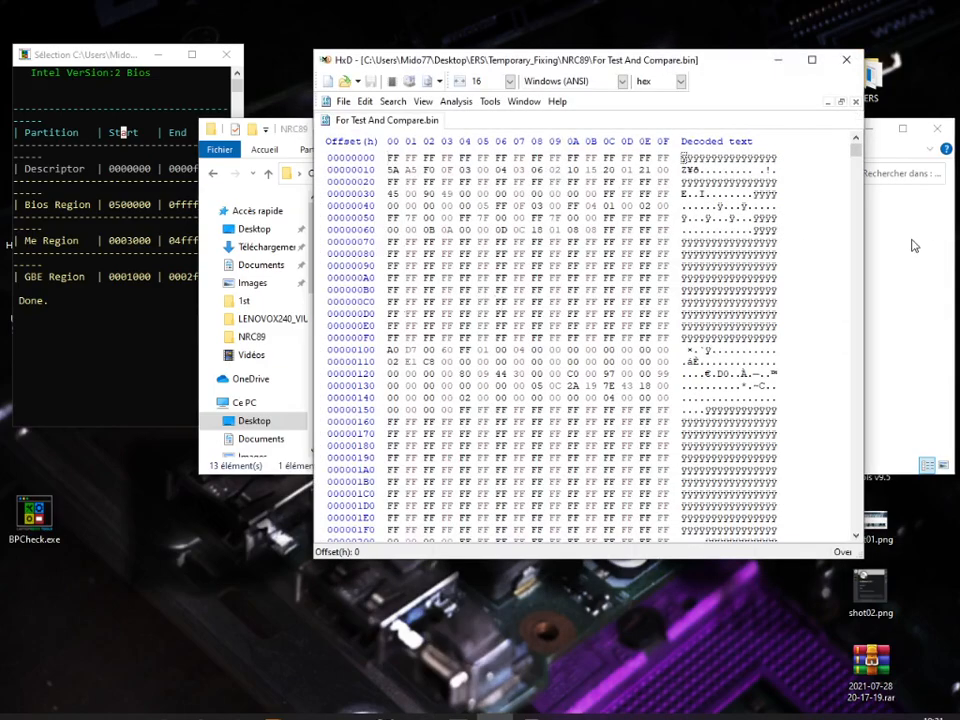
click(880, 280)
click(406, 332)
double_click(408, 334)
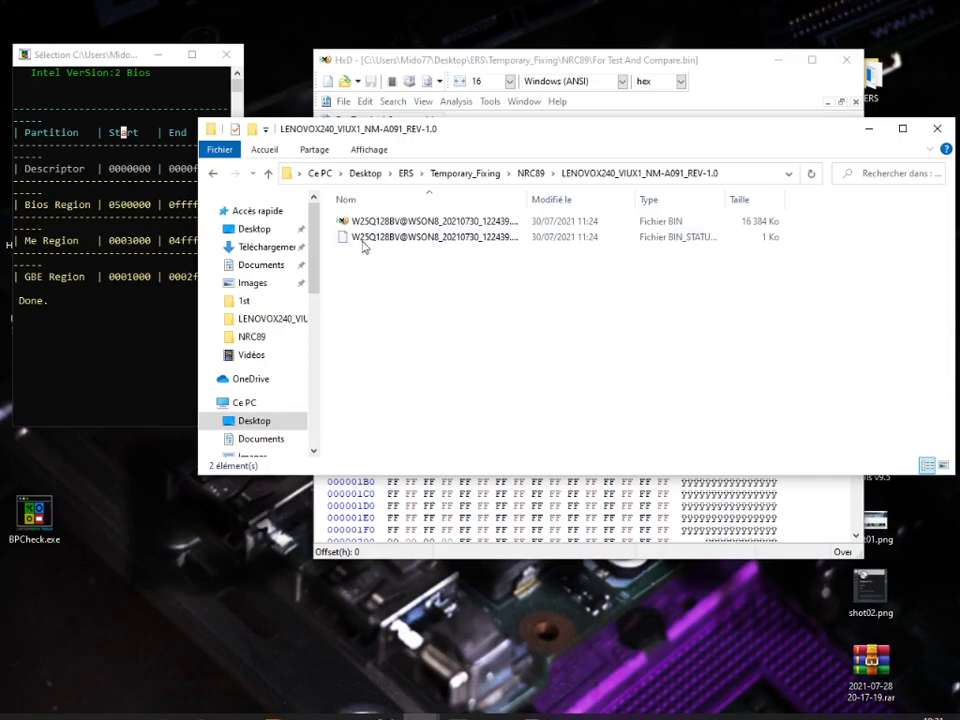
drag(588, 134, 597, 421)
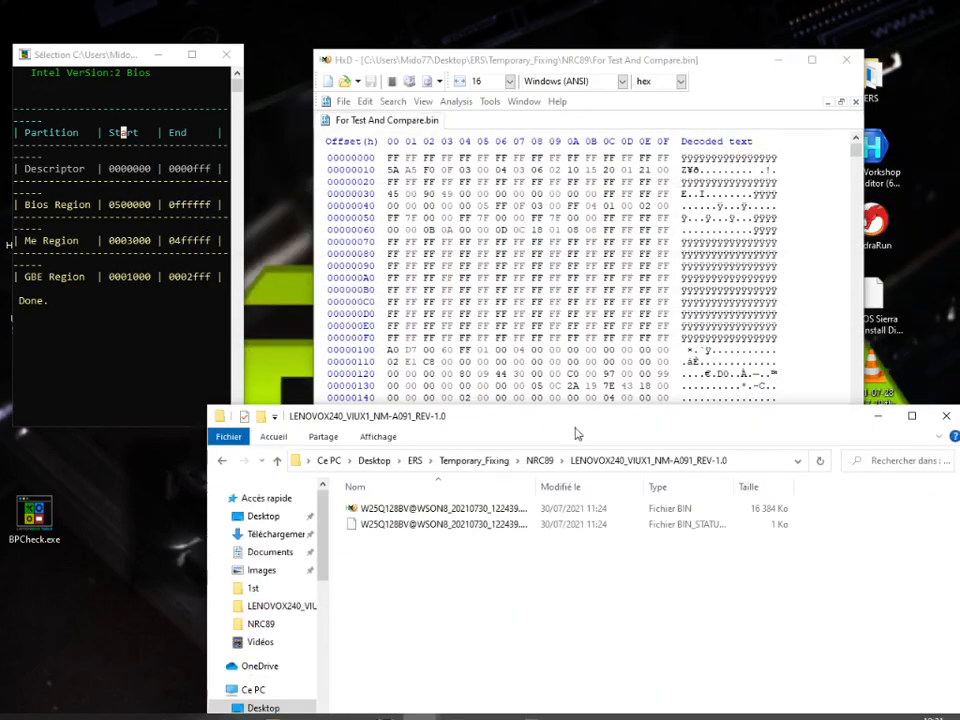
double_click(393, 510)
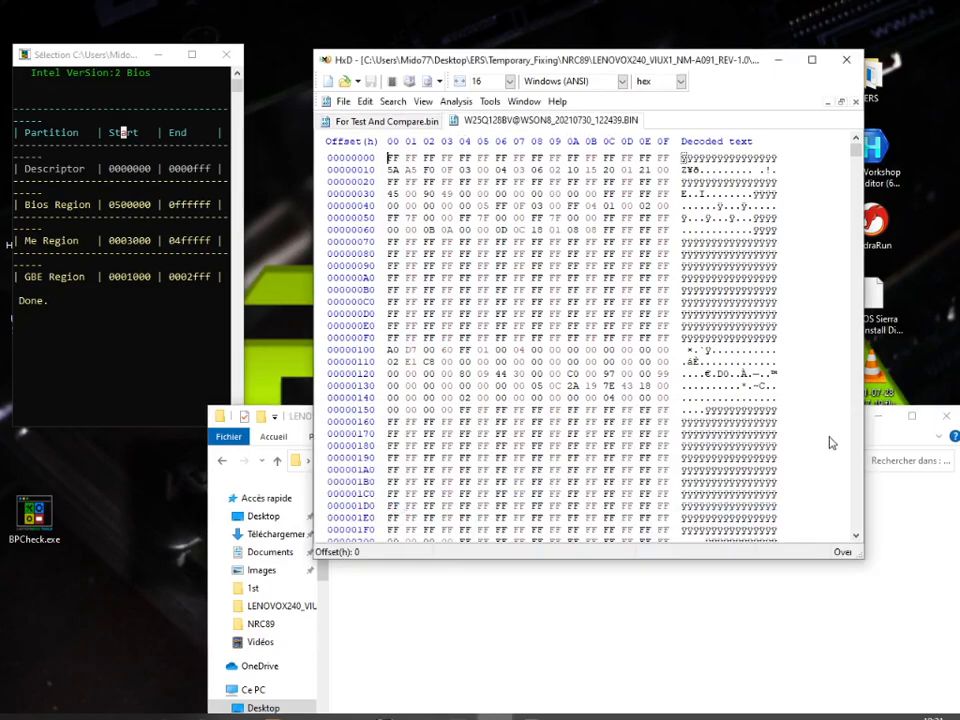
Step: Compare all data of the original W25Q128BV dump against For Test And Compare.bin, tiled vertically, and dismiss the result message
click(456, 101)
mouse_move(535, 150)
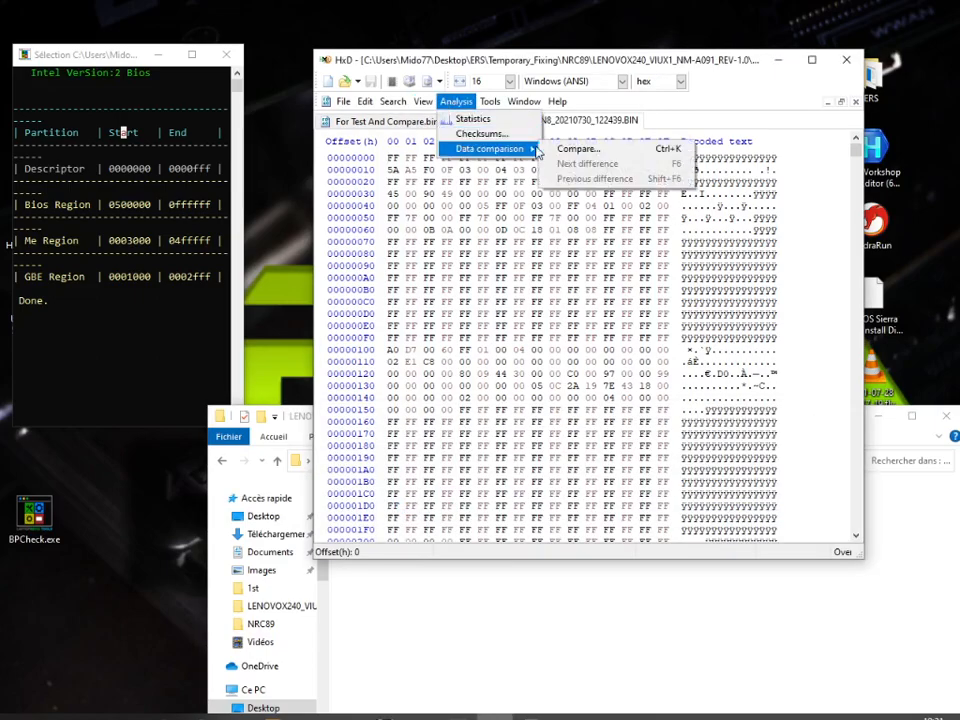
click(585, 148)
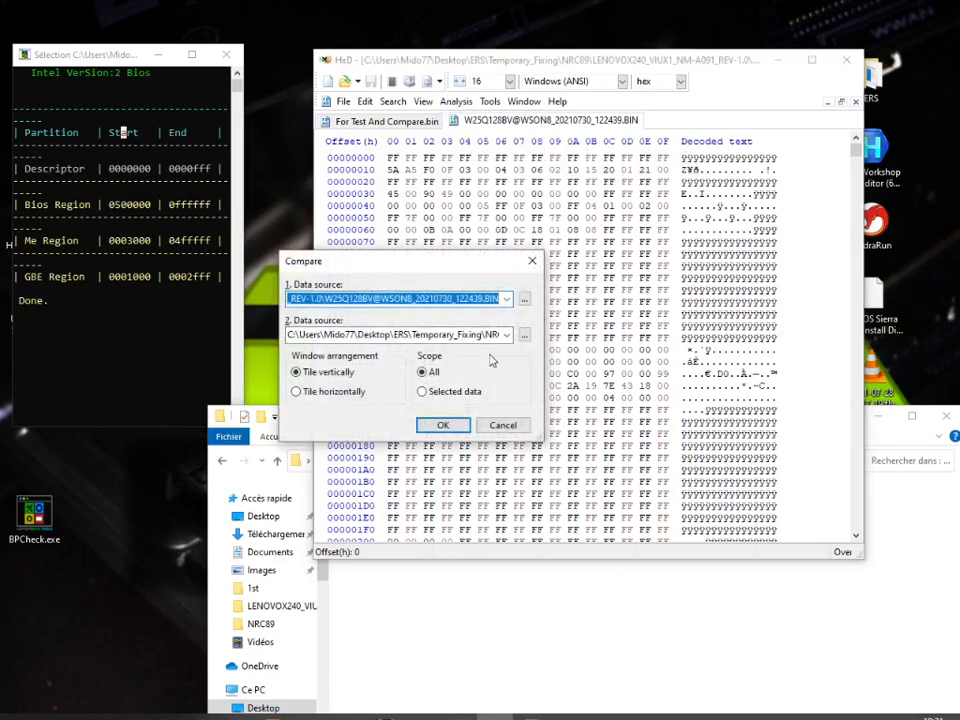
click(440, 424)
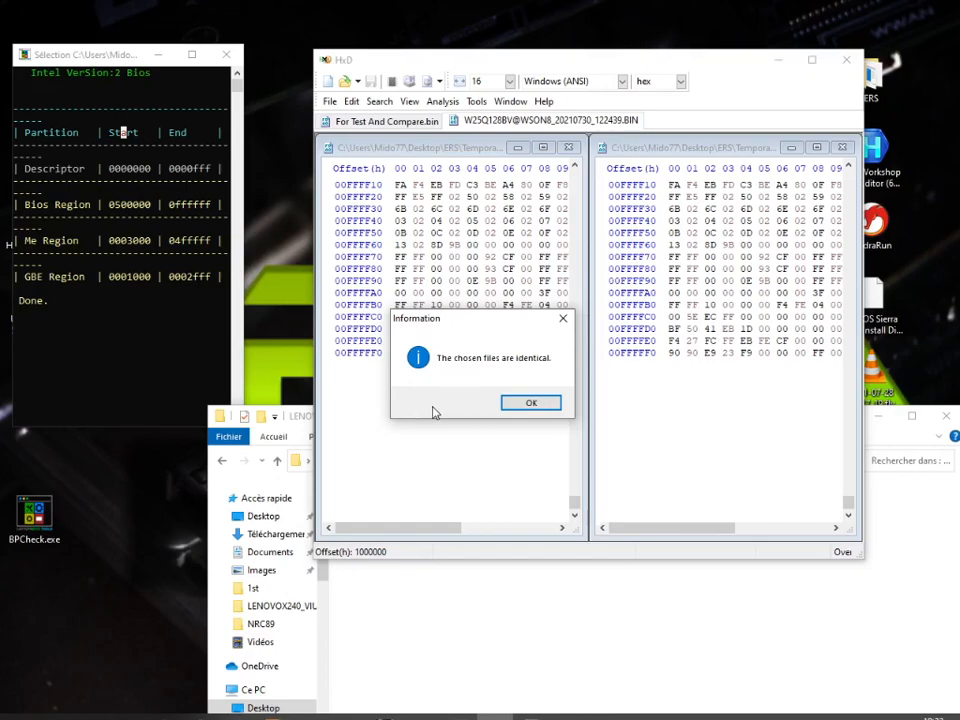
click(532, 404)
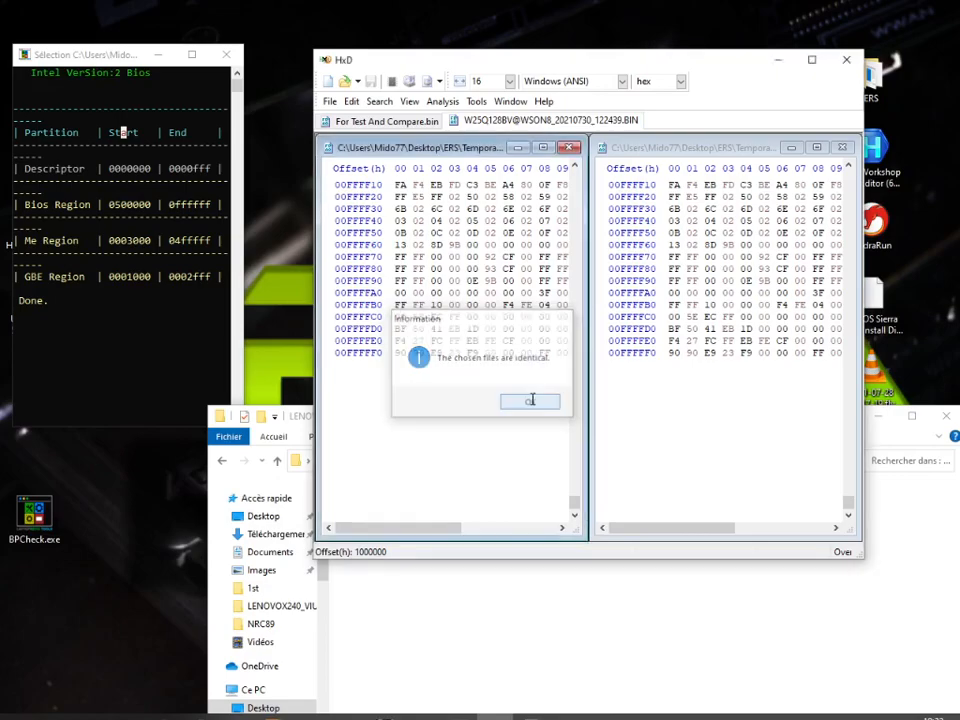
Step: Close both compared files and minimize HxD
click(570, 148)
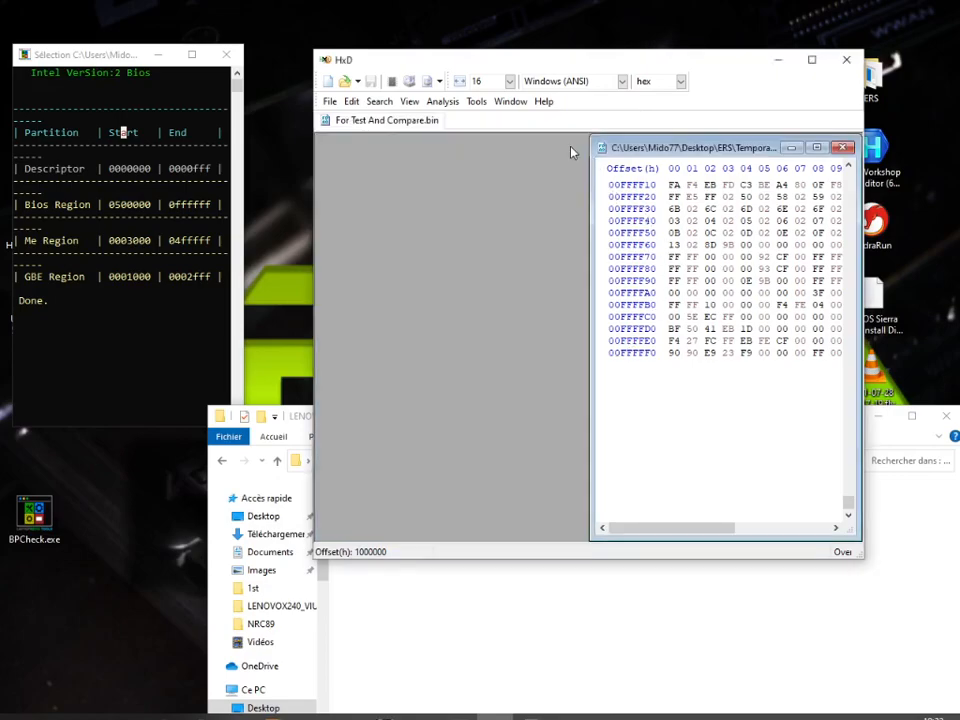
click(842, 147)
click(779, 60)
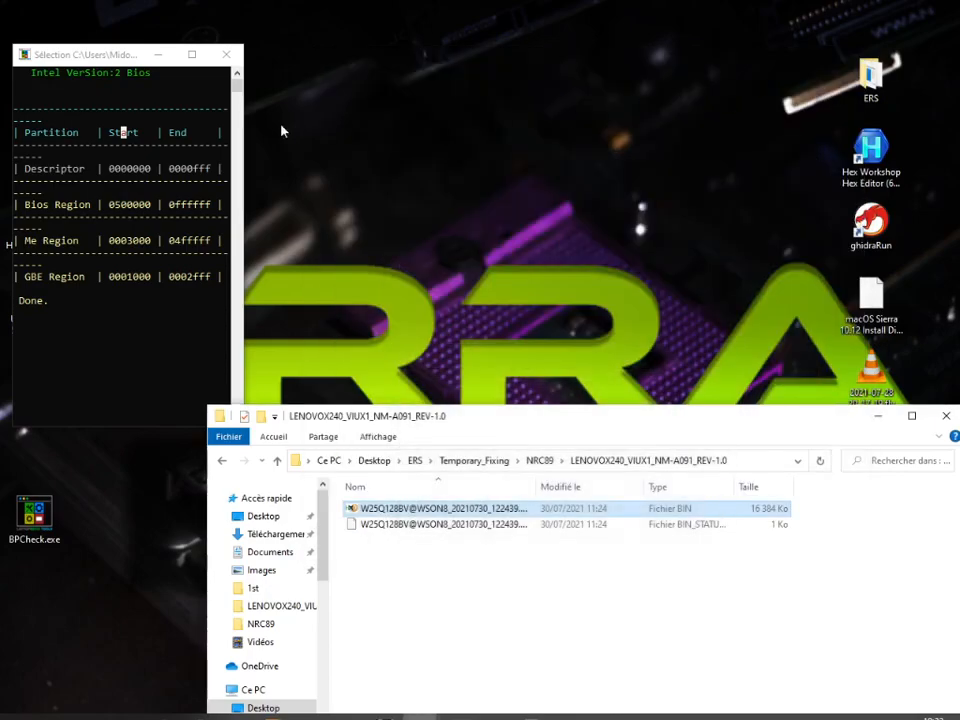
Step: Move BPCheck.exe to the empty desktop spot beside the HexCmp shortcut, then minimize its console and the LENOVOX240_VIUX1_NM-A091_REV-1.0 folder window
drag(83, 52, 418, 132)
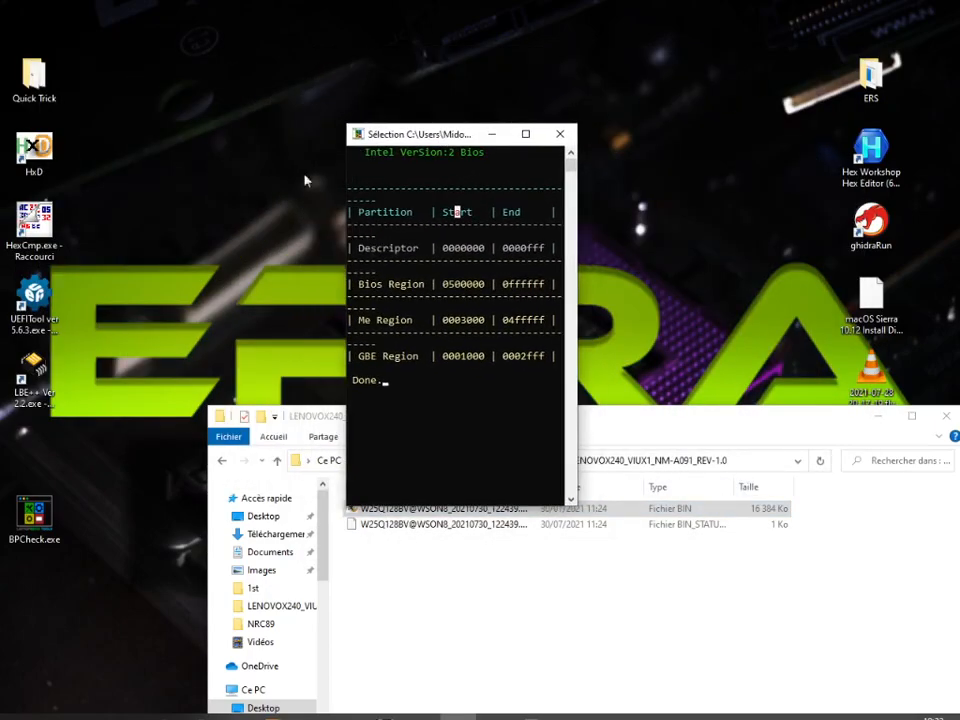
drag(34, 515, 207, 257)
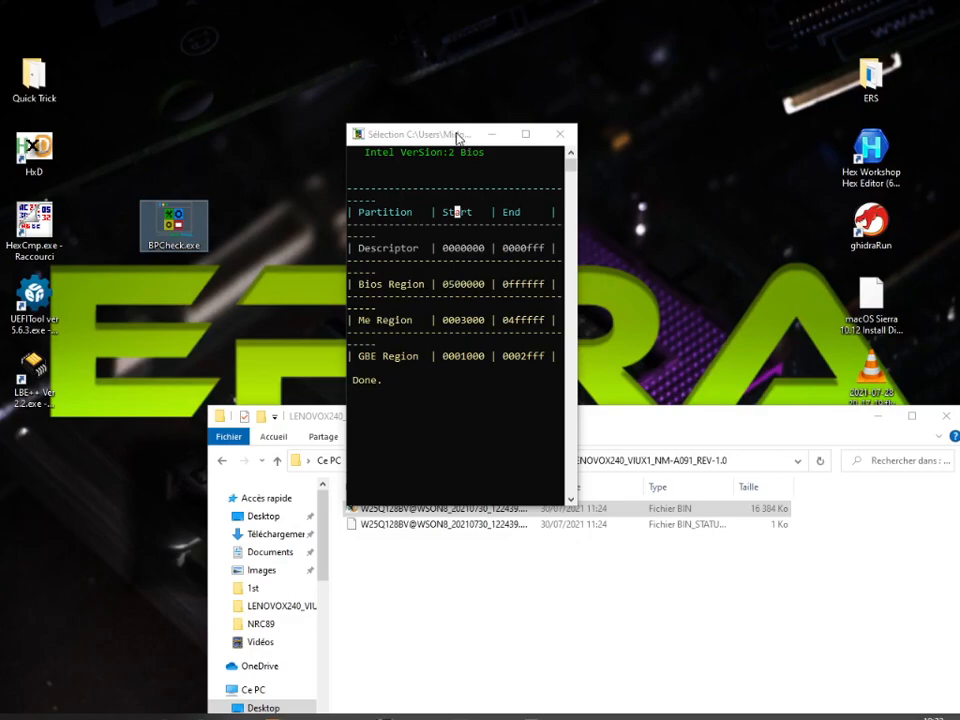
drag(457, 137, 337, 140)
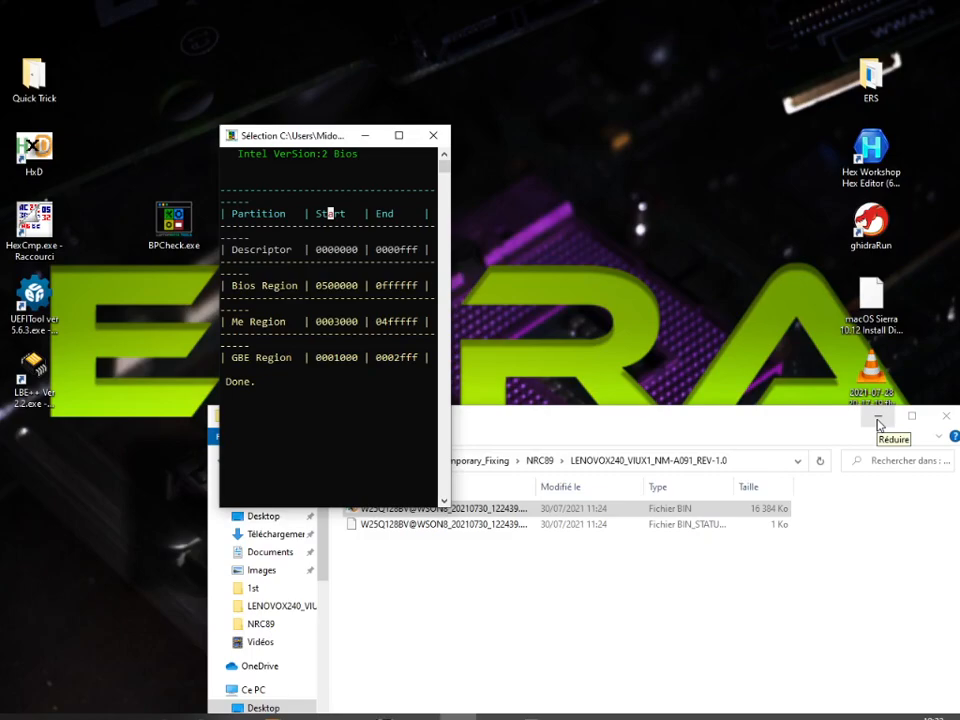
click(367, 137)
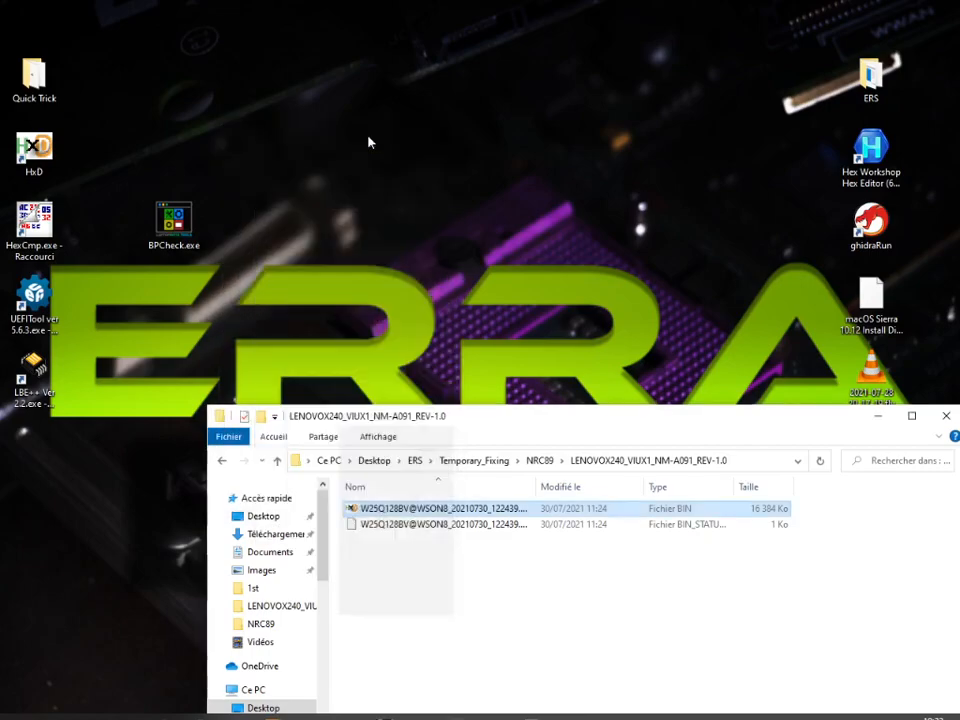
click(878, 418)
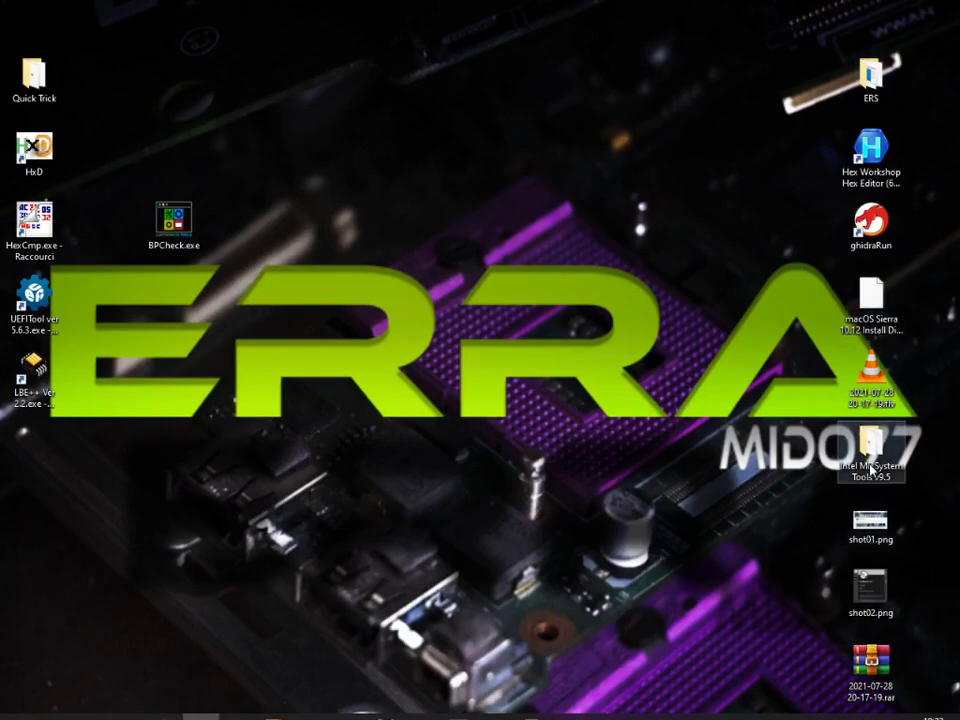
Step: Open the Intel ME System Tools v9.5 folder and launch fit.exe, dismissing the configuration error
key(Return)
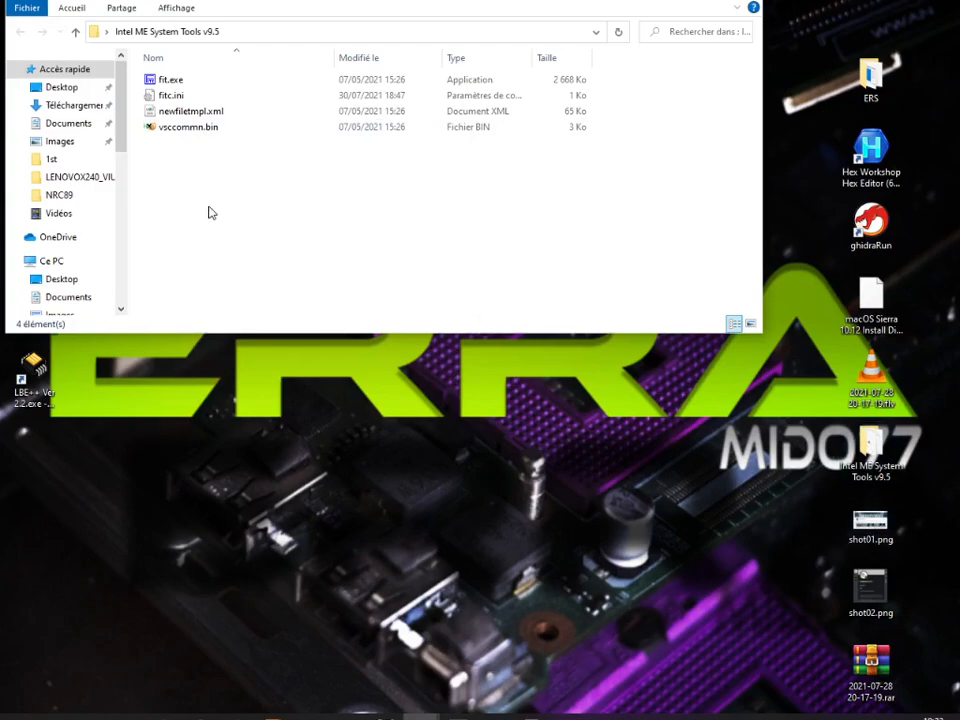
drag(286, 10, 344, 59)
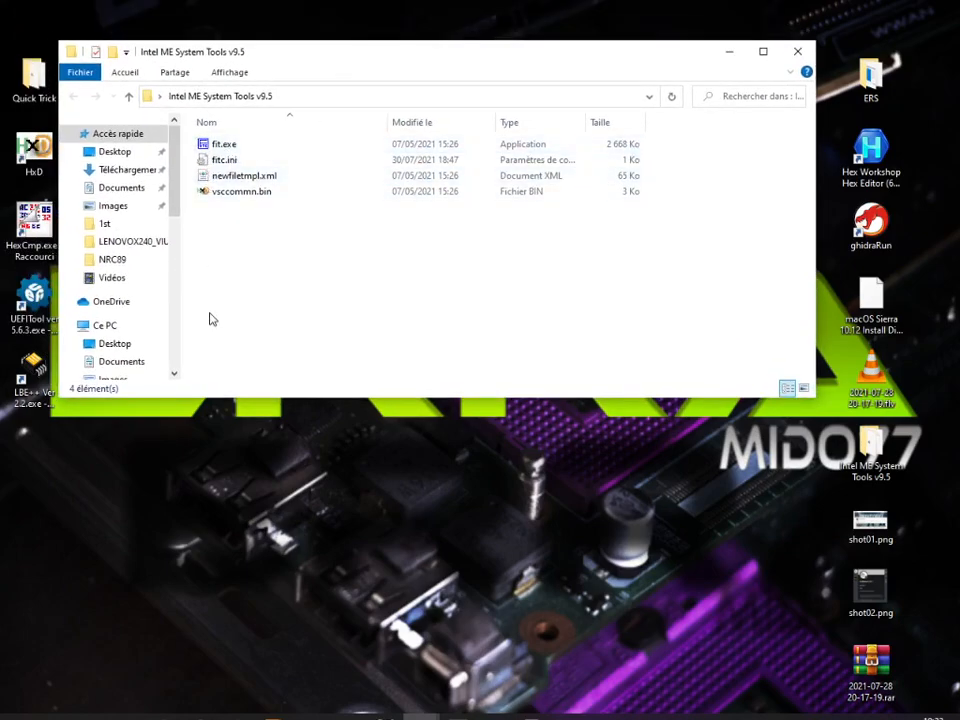
double_click(217, 145)
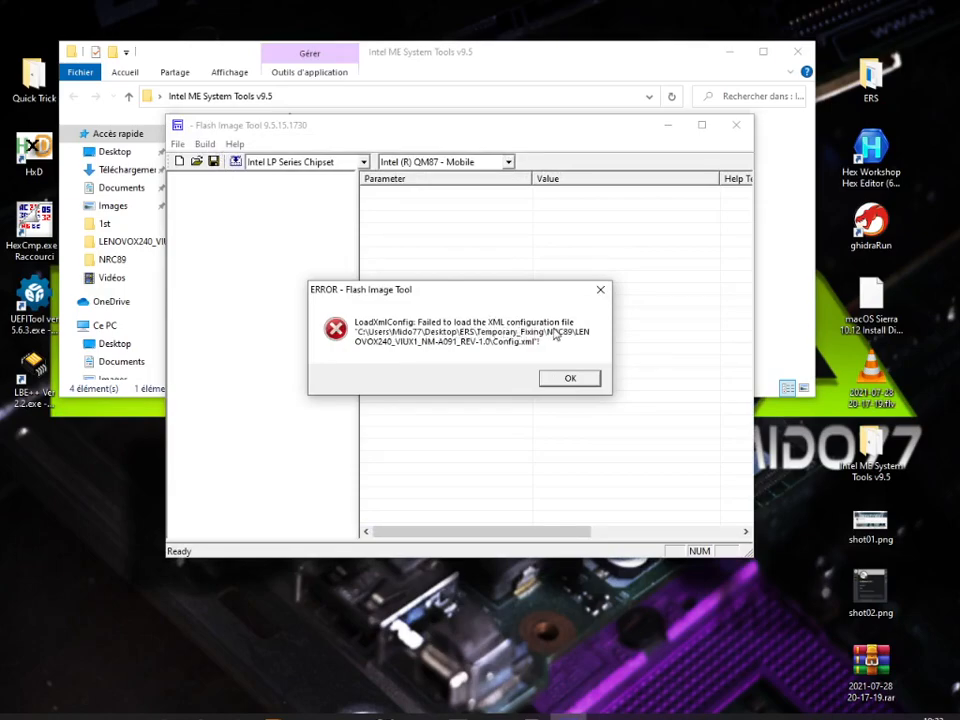
click(570, 379)
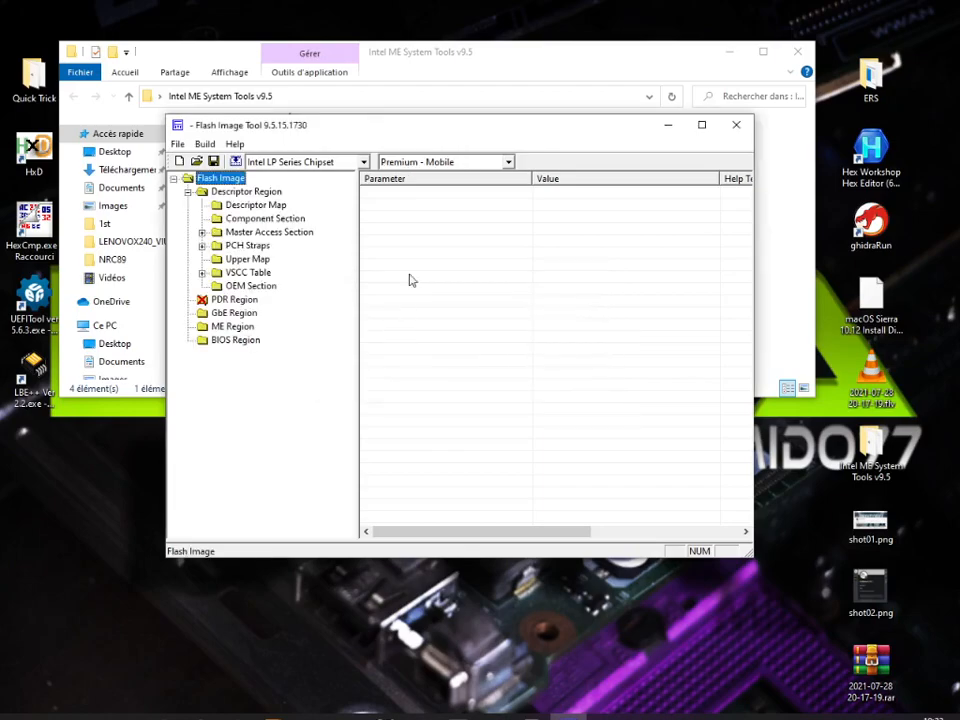
drag(443, 135, 443, 215)
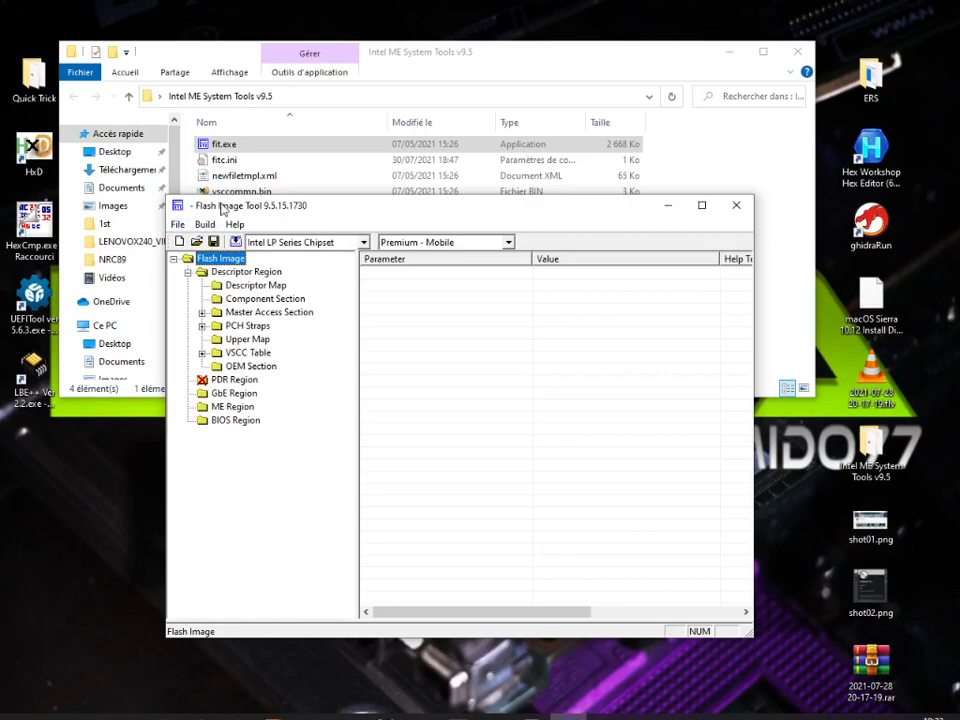
click(178, 226)
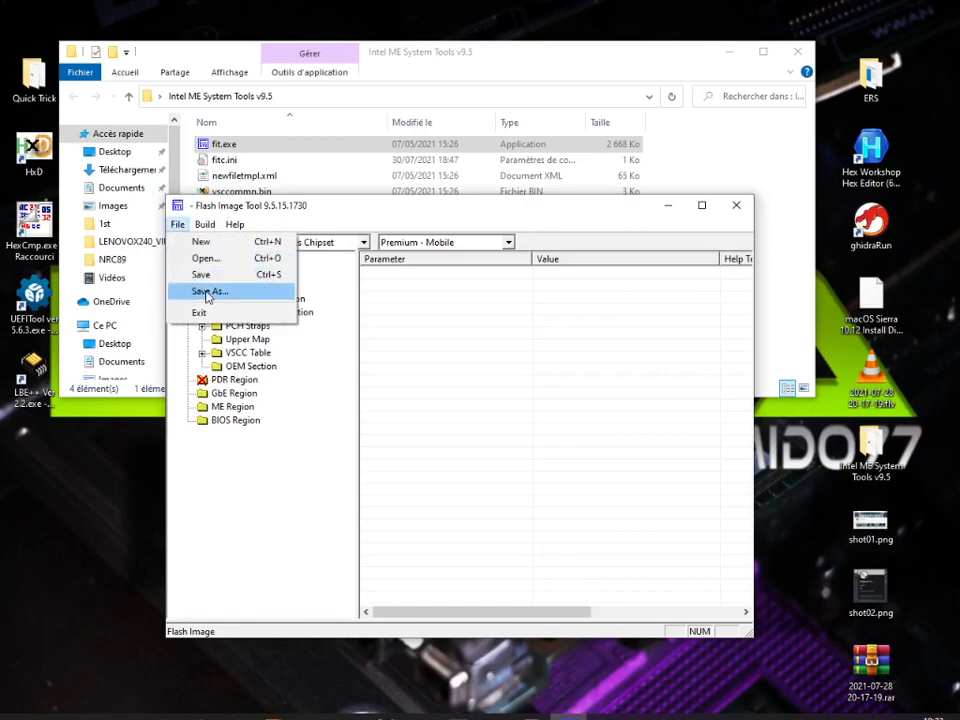
click(205, 259)
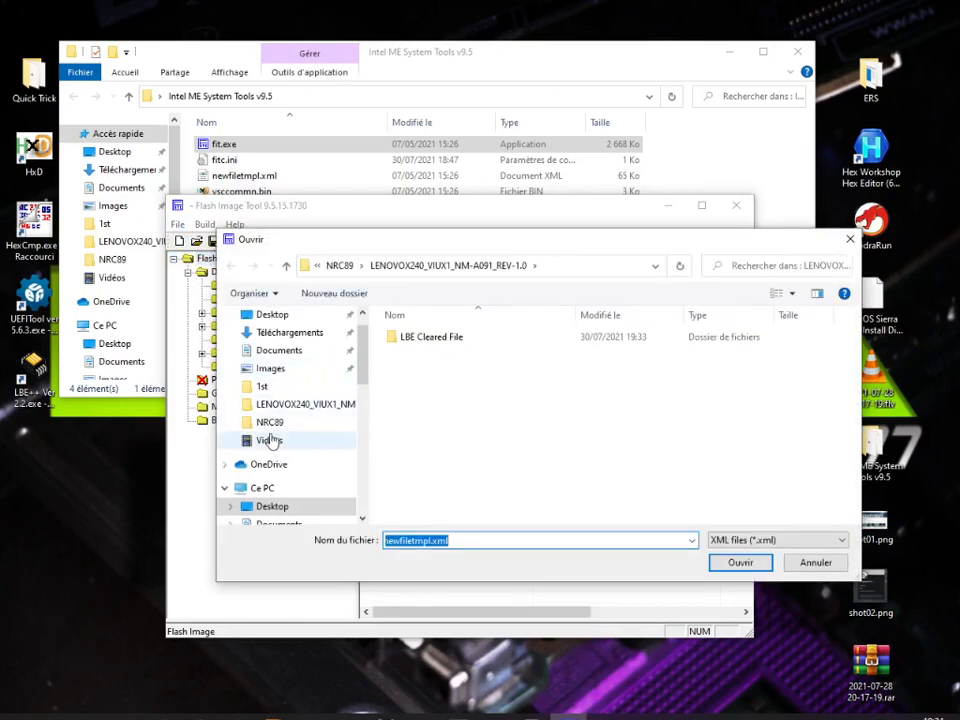
click(270, 423)
double_click(430, 400)
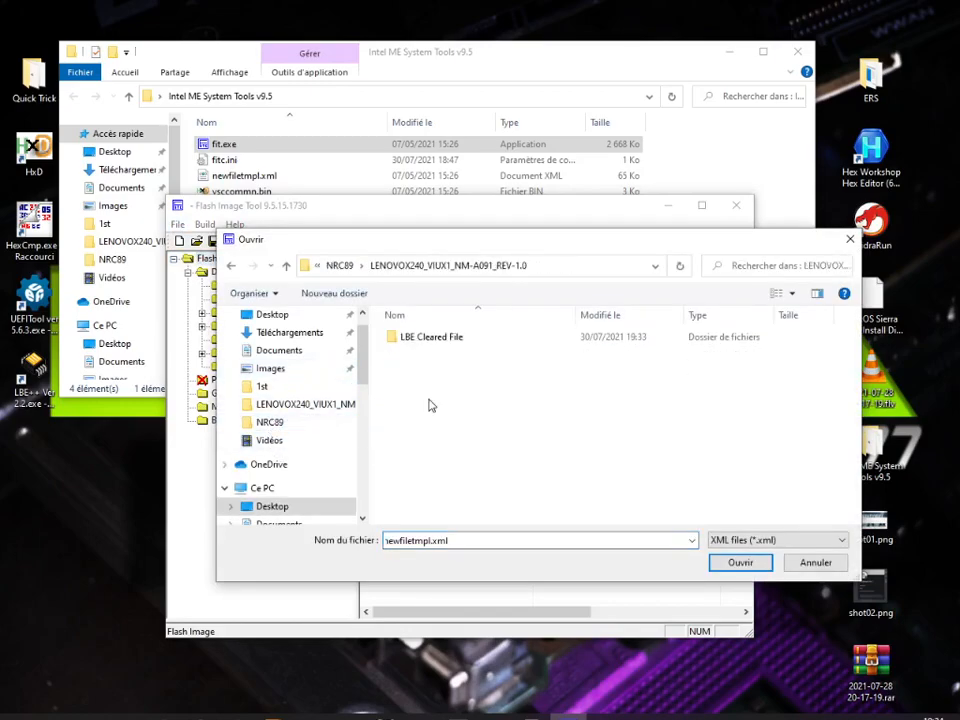
double_click(418, 343)
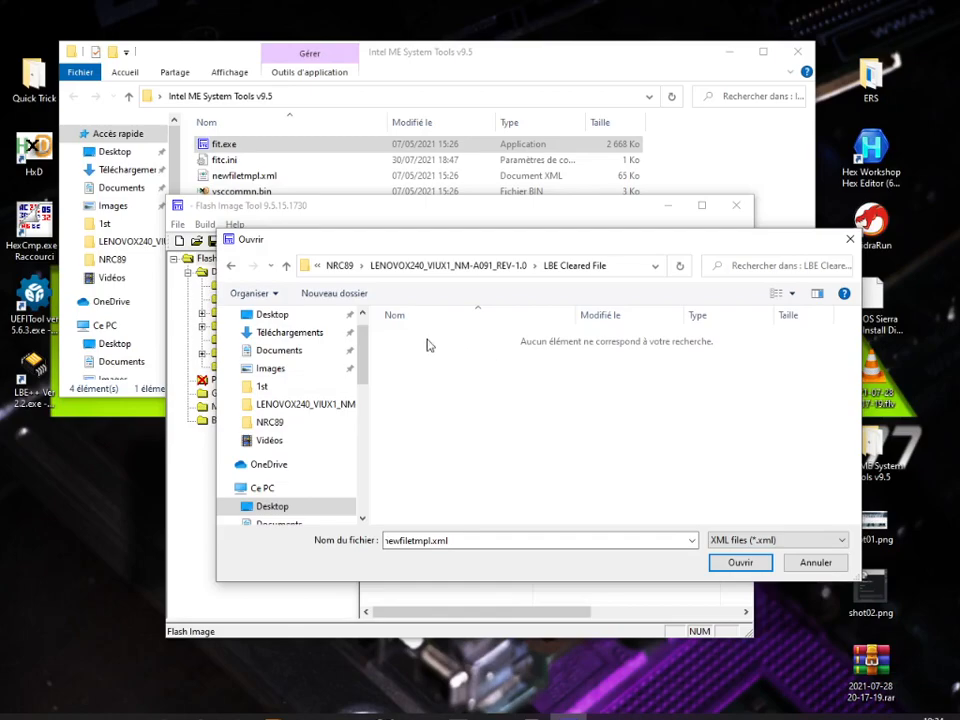
click(789, 541)
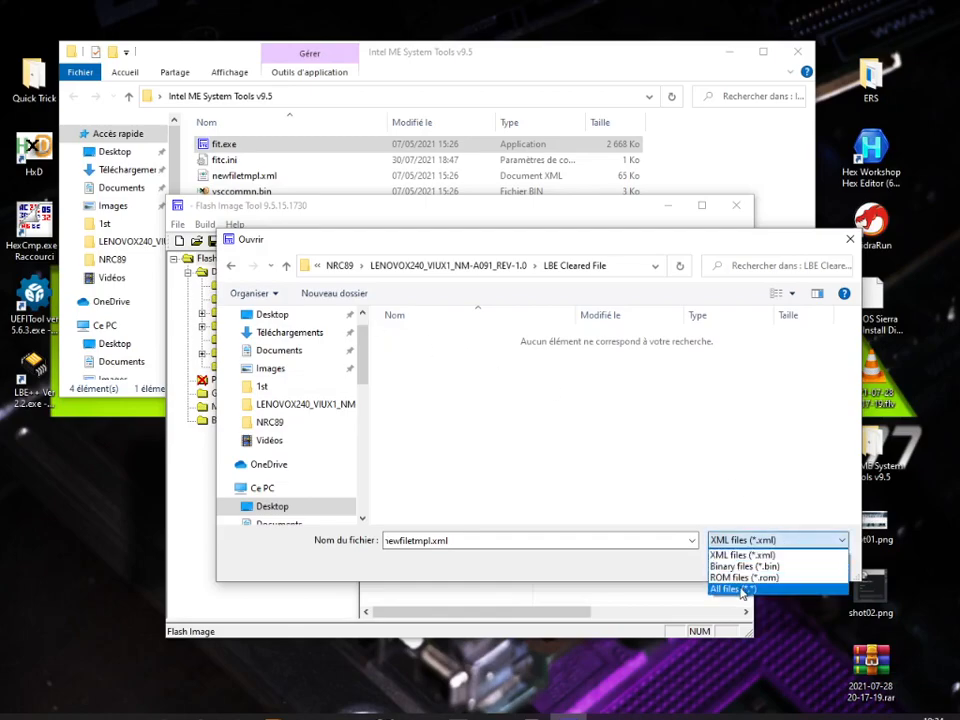
click(758, 589)
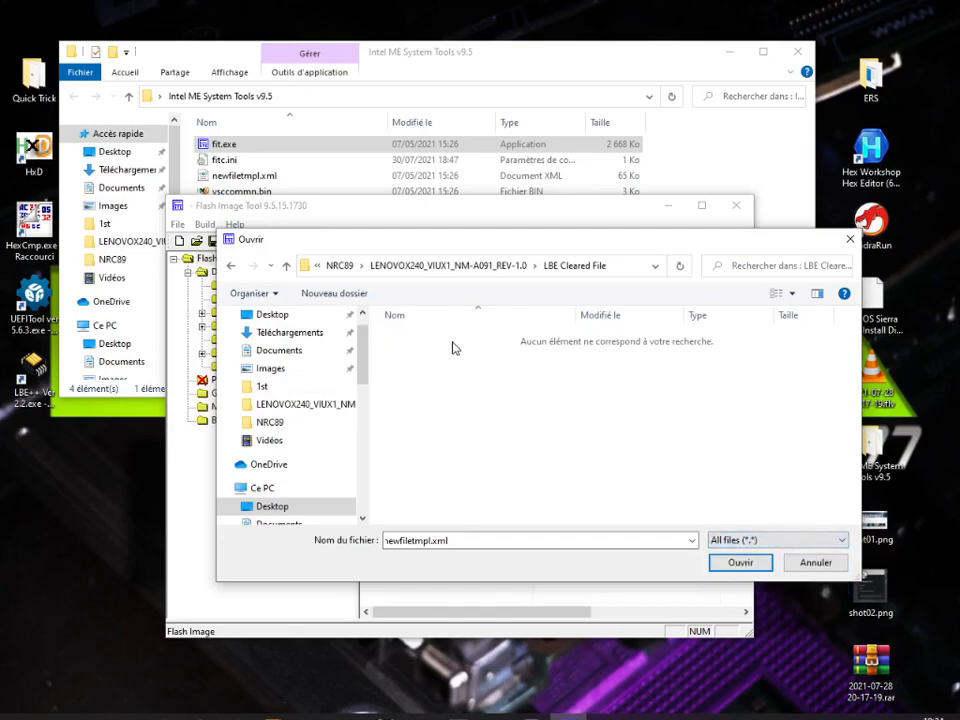
click(286, 265)
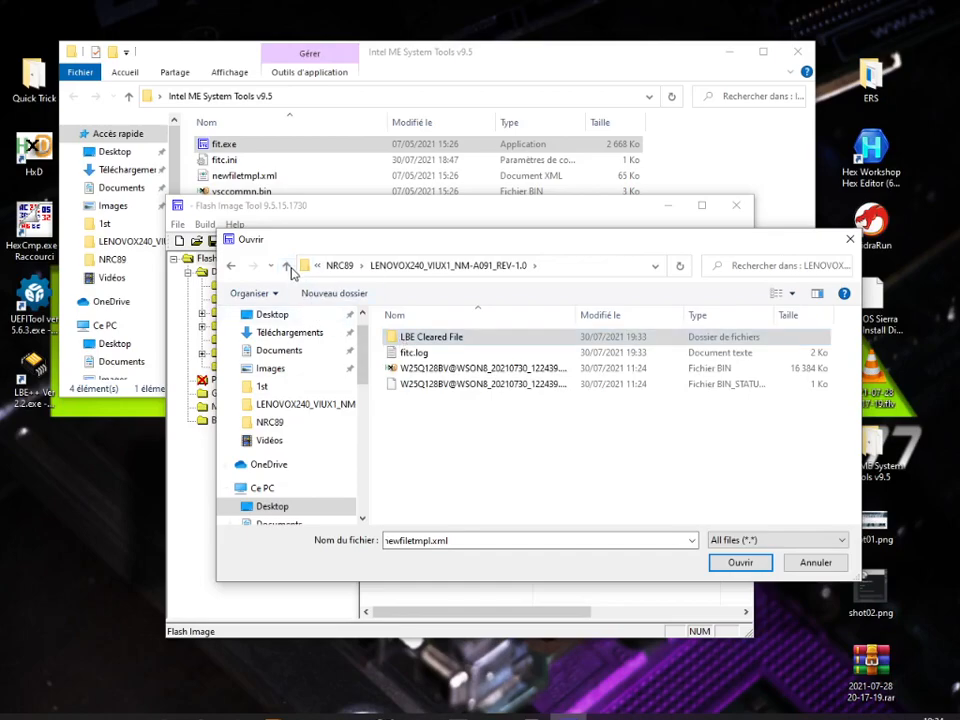
click(286, 265)
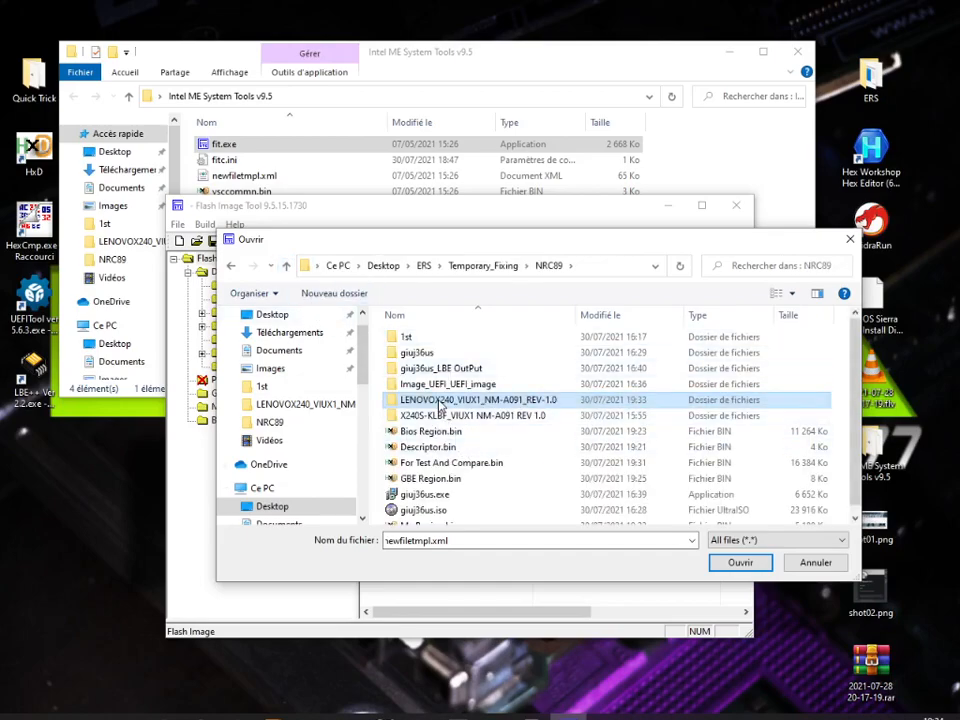
double_click(438, 400)
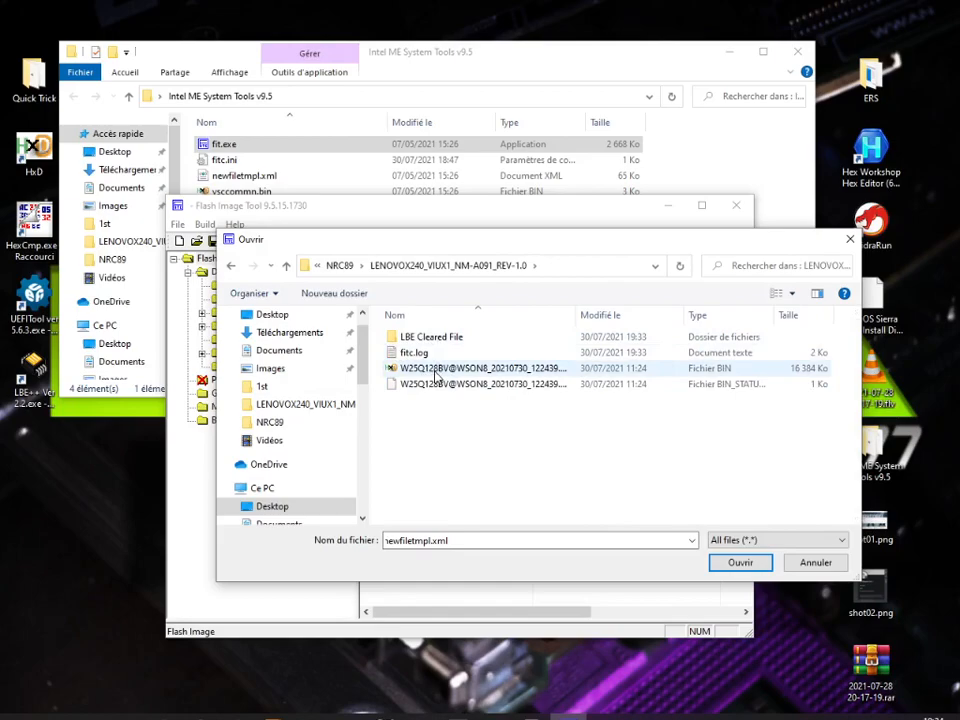
click(436, 375)
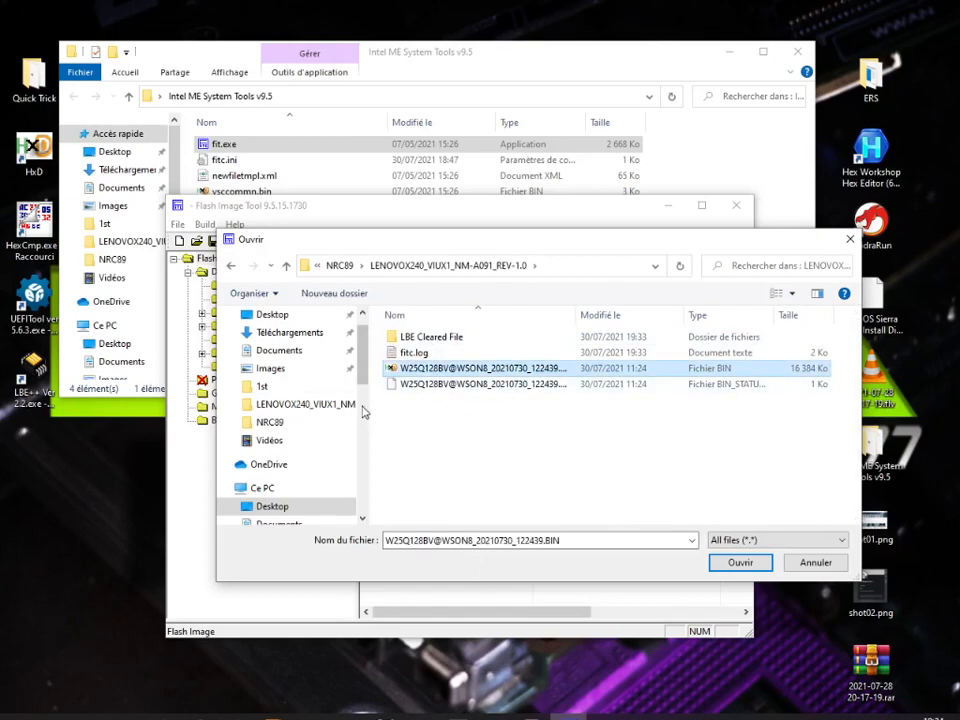
click(740, 562)
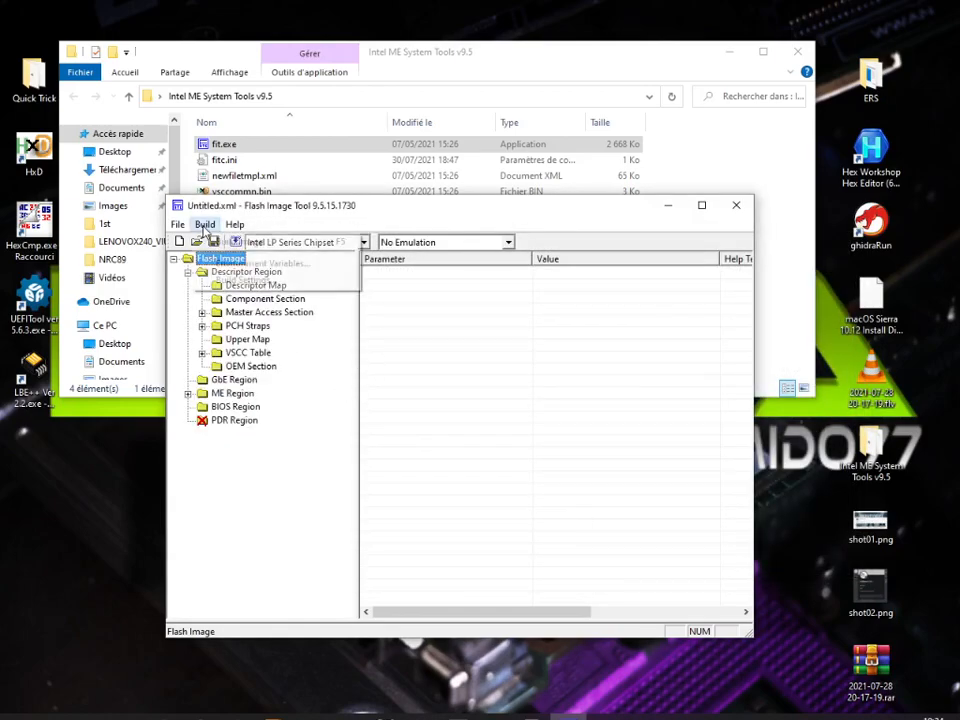
Step: Review the build settings, including the output path and the intermediate build files option, and accept them
click(204, 224)
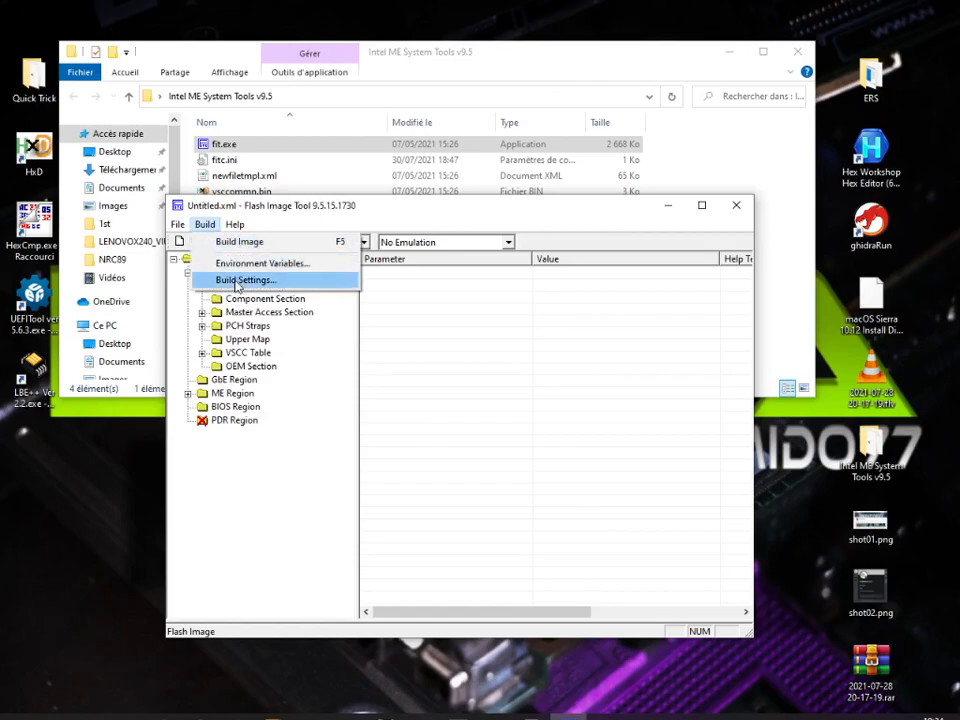
click(245, 280)
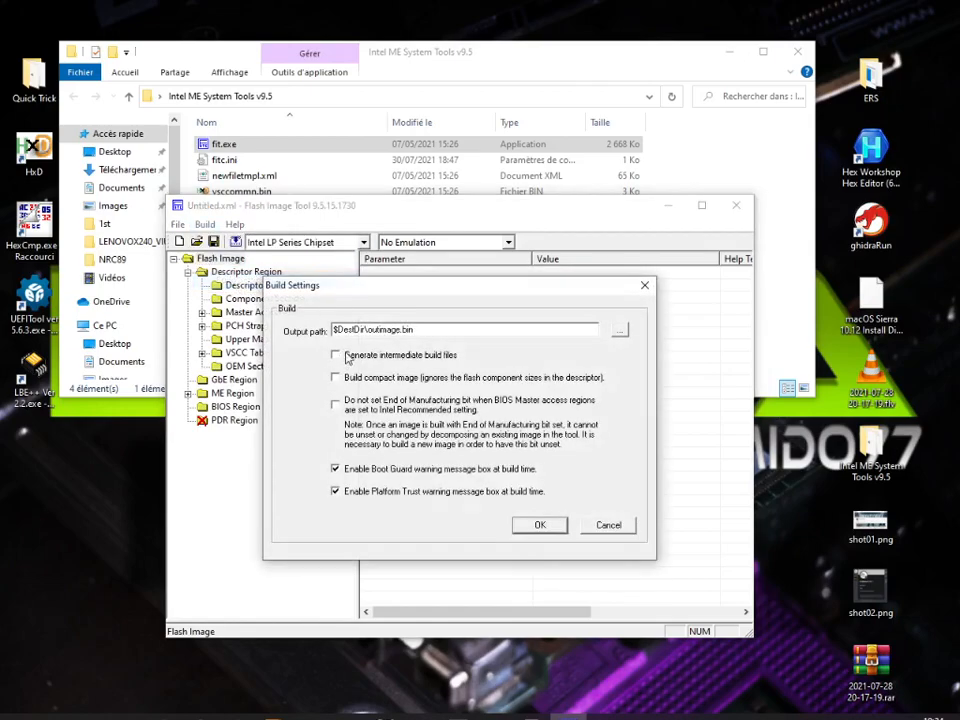
click(541, 525)
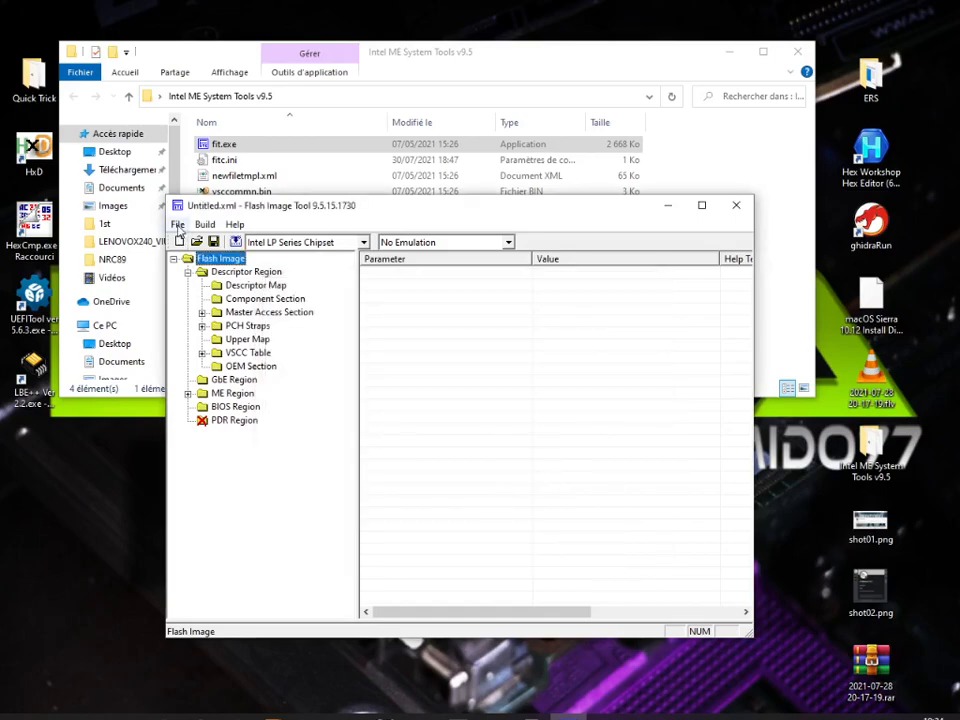
Step: Save the configuration as Config in XML format in the dump's folder, then close Flash Image Tool and the Intel ME System Tools folder
click(178, 225)
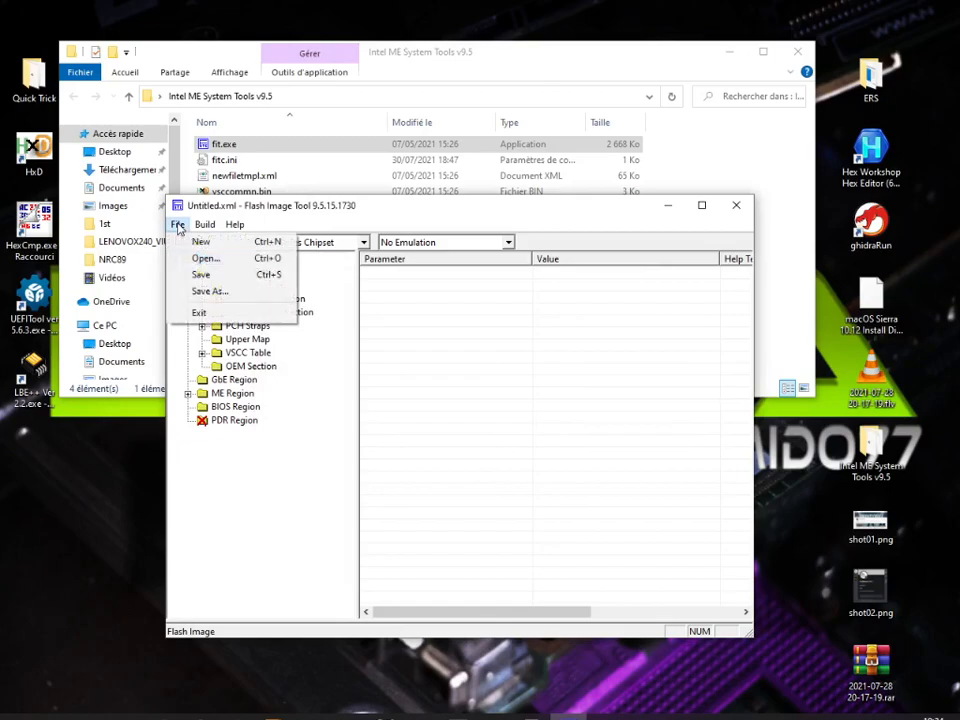
click(220, 291)
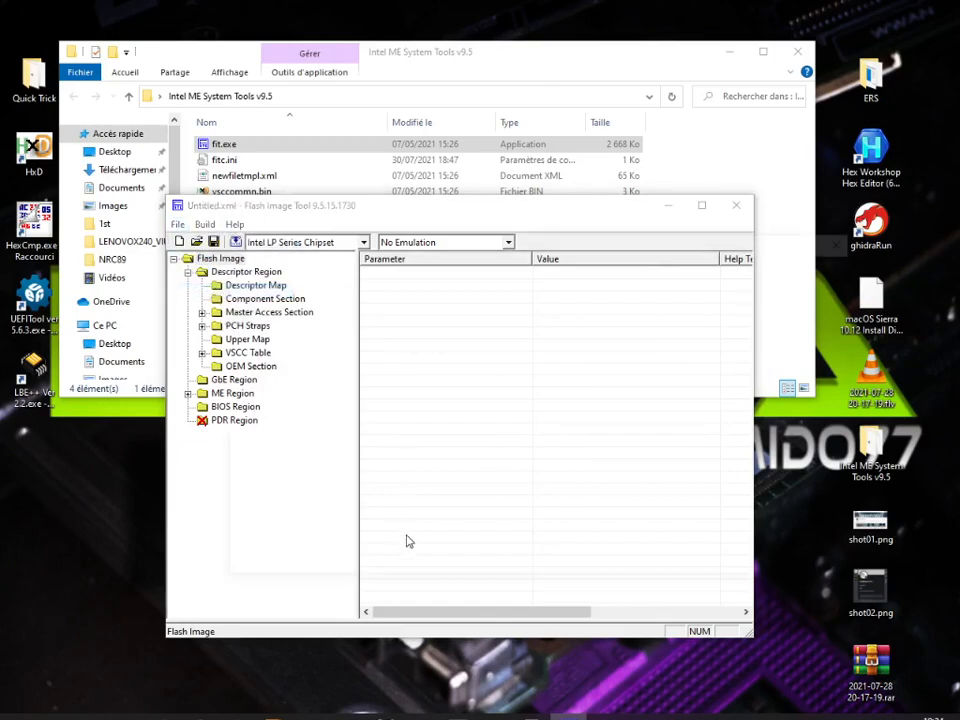
text(Config)
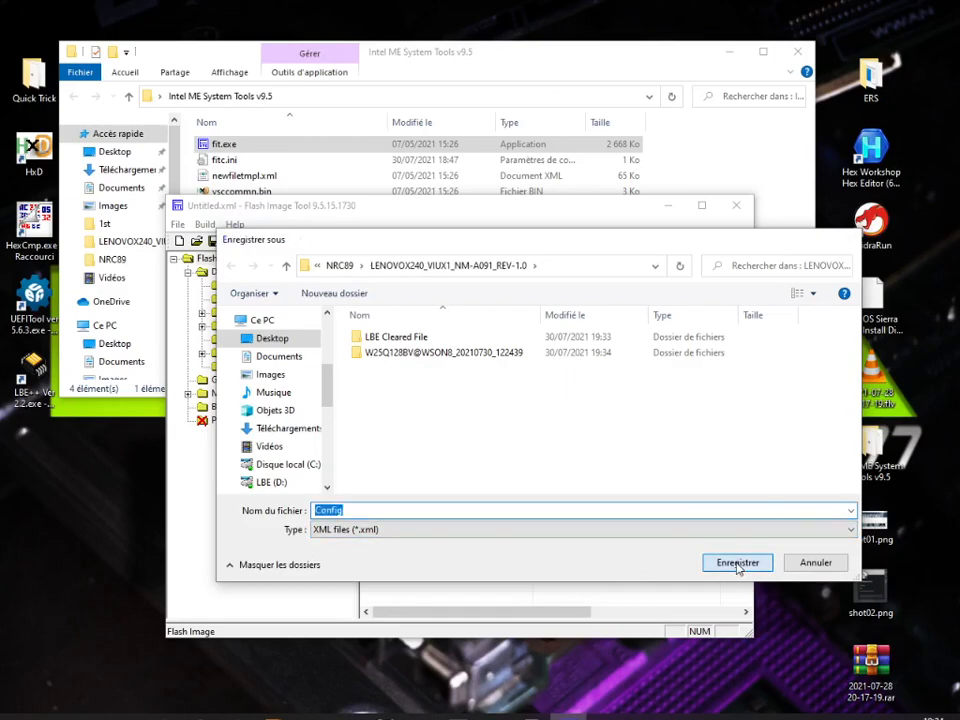
click(737, 563)
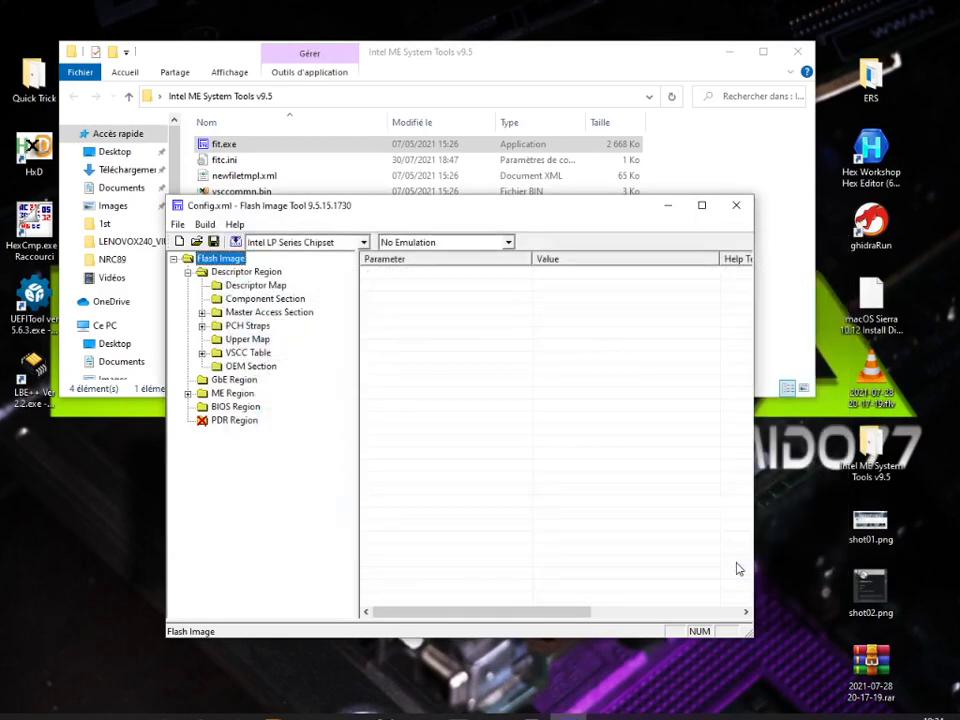
click(738, 207)
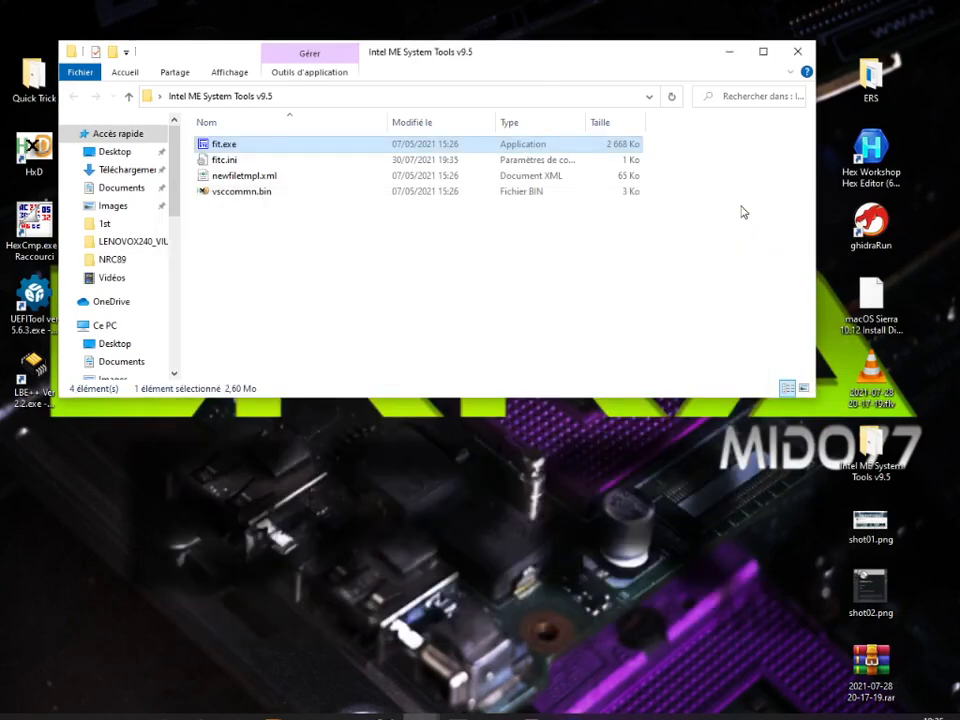
click(797, 51)
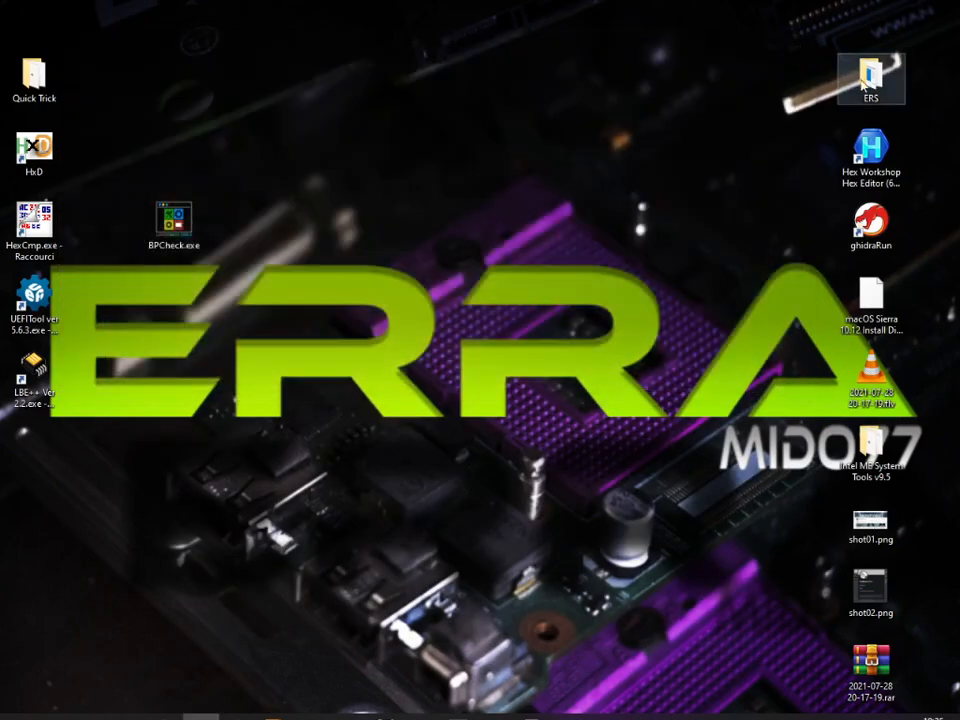
Step: Restore the LENOVOX240_VIUX1_NM-A091_REV-1.0 folder window in place of the ERS window and select everything in it
double_click(866, 80)
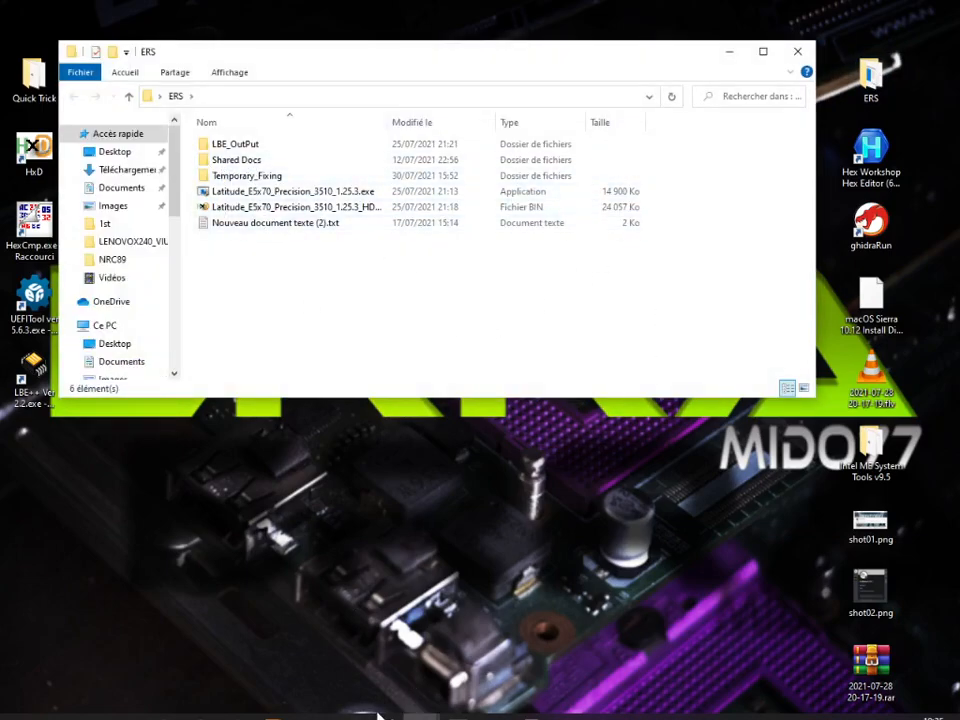
mouse_move(420, 714)
click(326, 625)
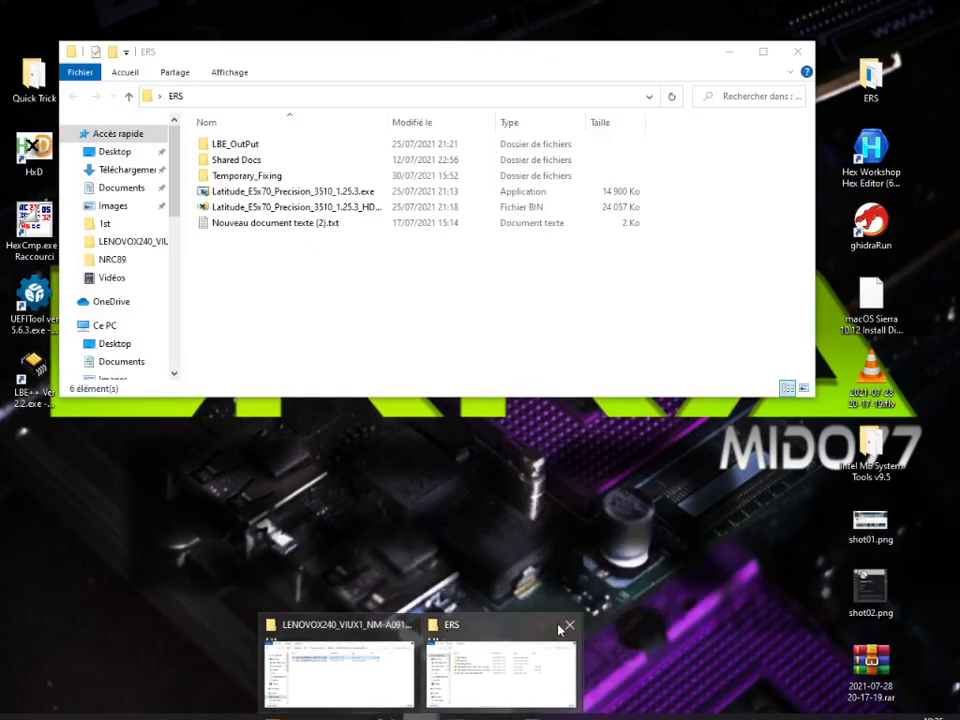
click(569, 626)
click(409, 641)
drag(529, 426, 463, 123)
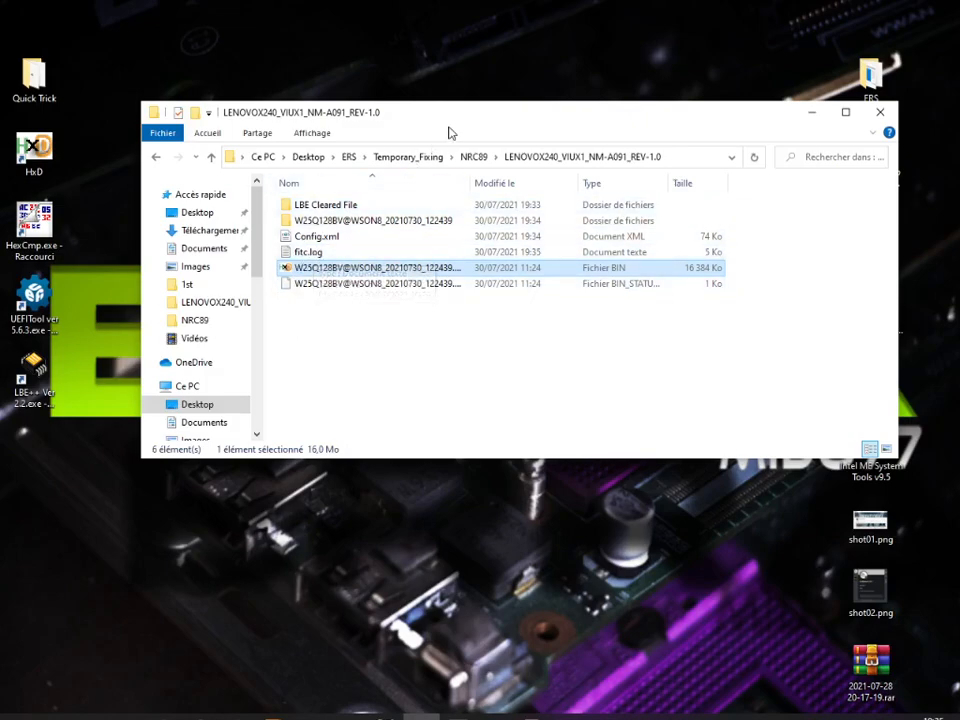
drag(449, 133, 293, 166)
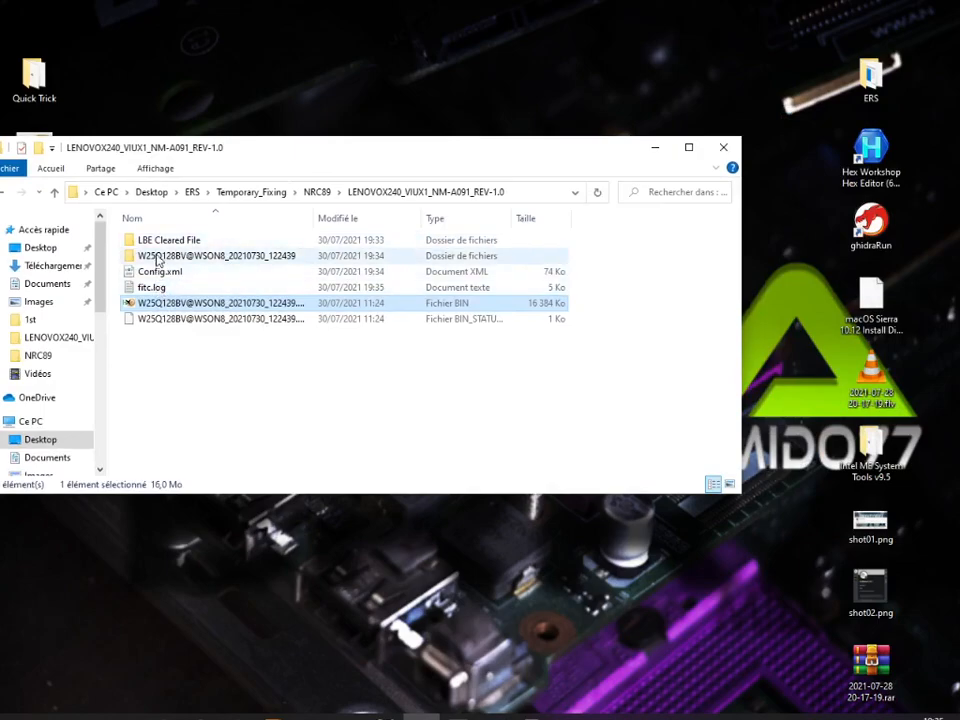
key(ctrl+a)
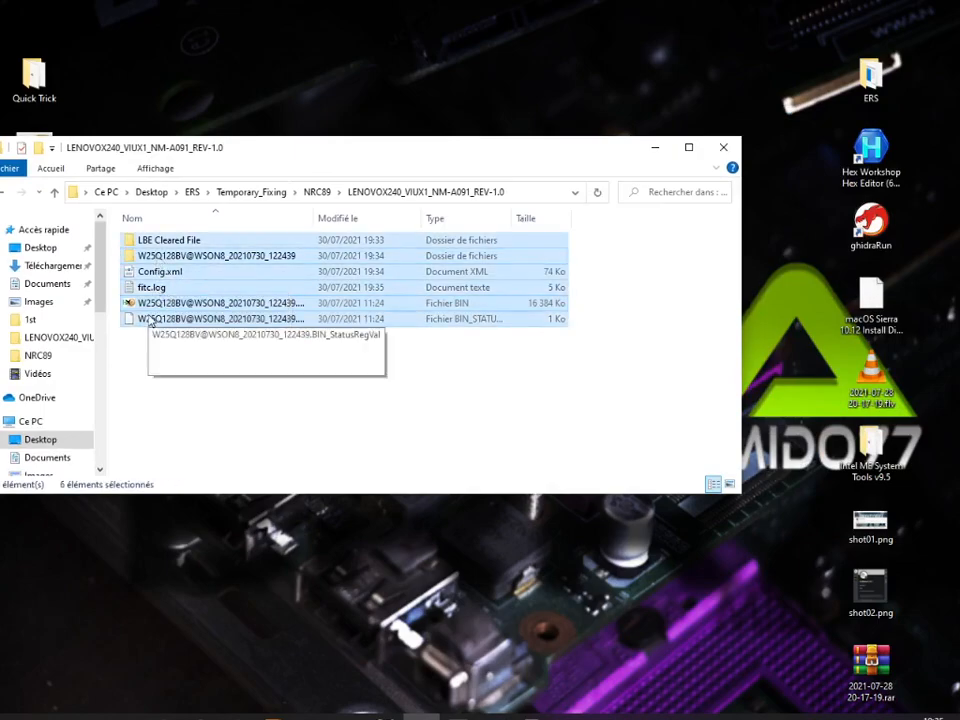
Step: Review the dump folder's original BIN files, the generated W25Q128BV@WSON8_20210730_122439 folder and the LBE Cleared File folder
ctrl+click(167, 307)
ctrl+click(168, 320)
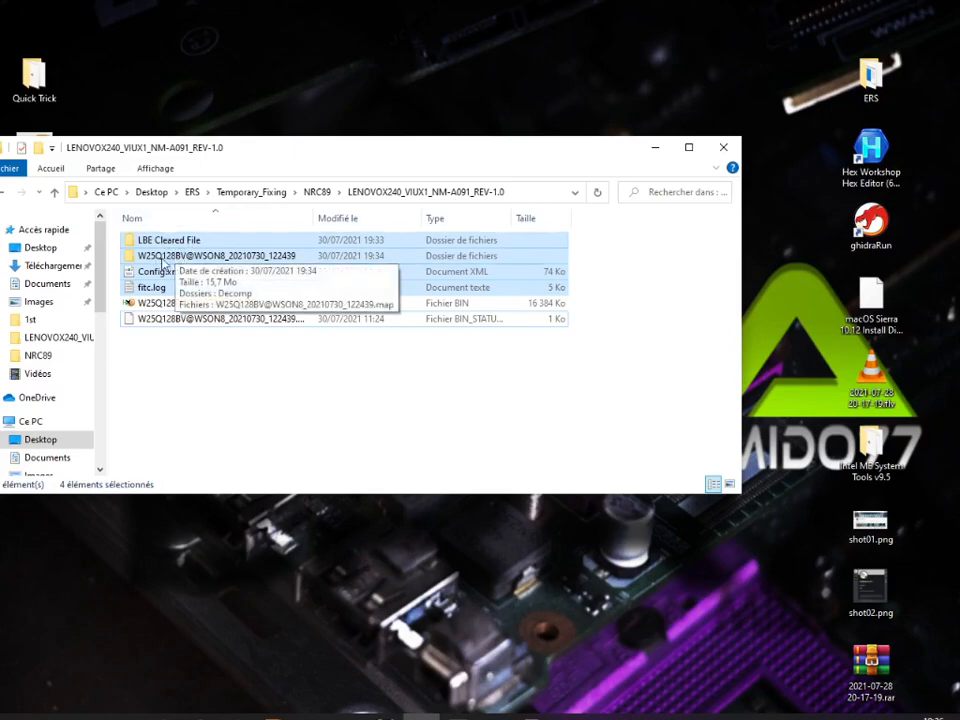
click(171, 386)
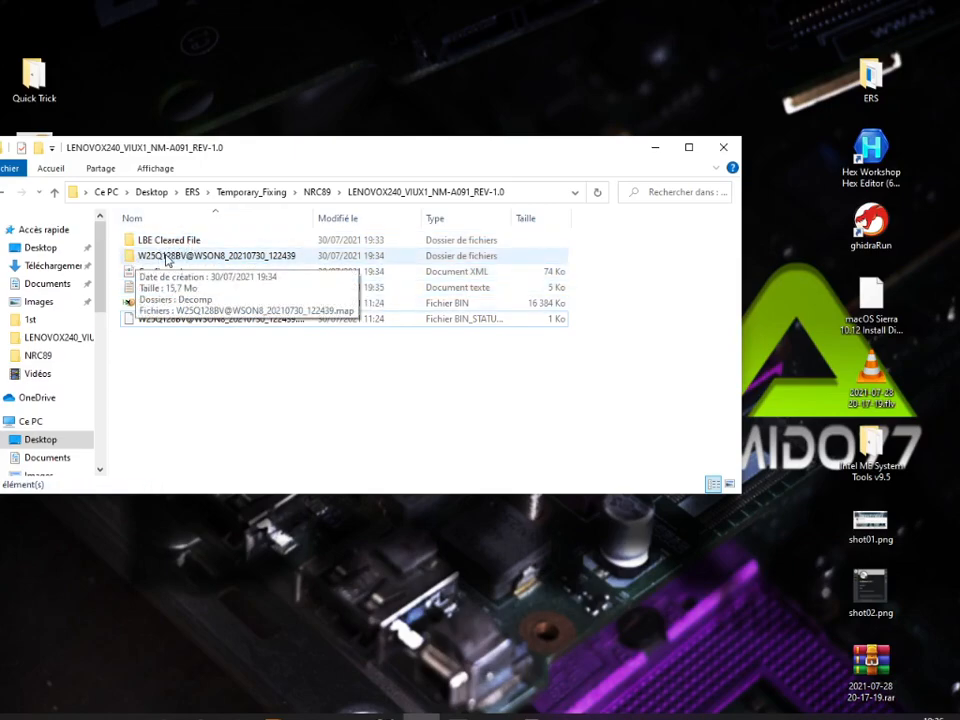
click(168, 259)
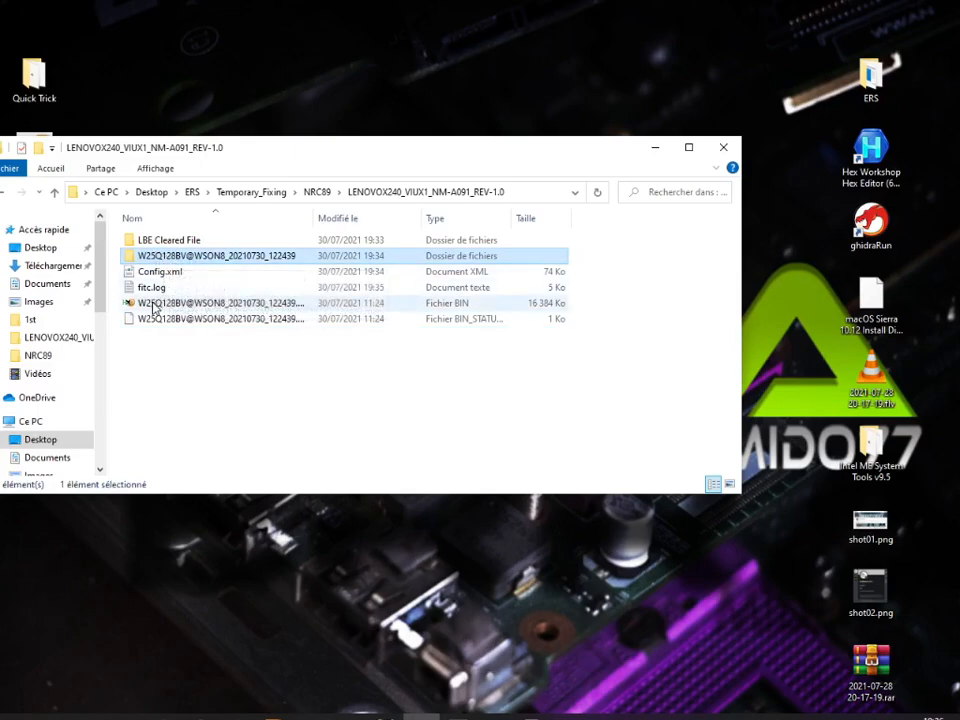
click(165, 305)
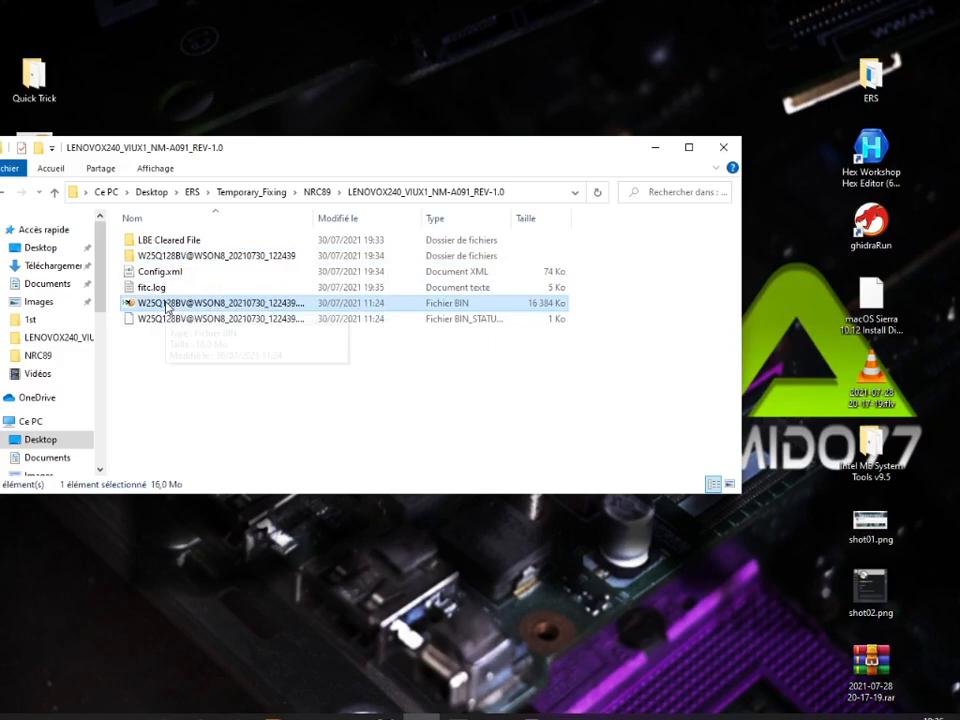
click(150, 242)
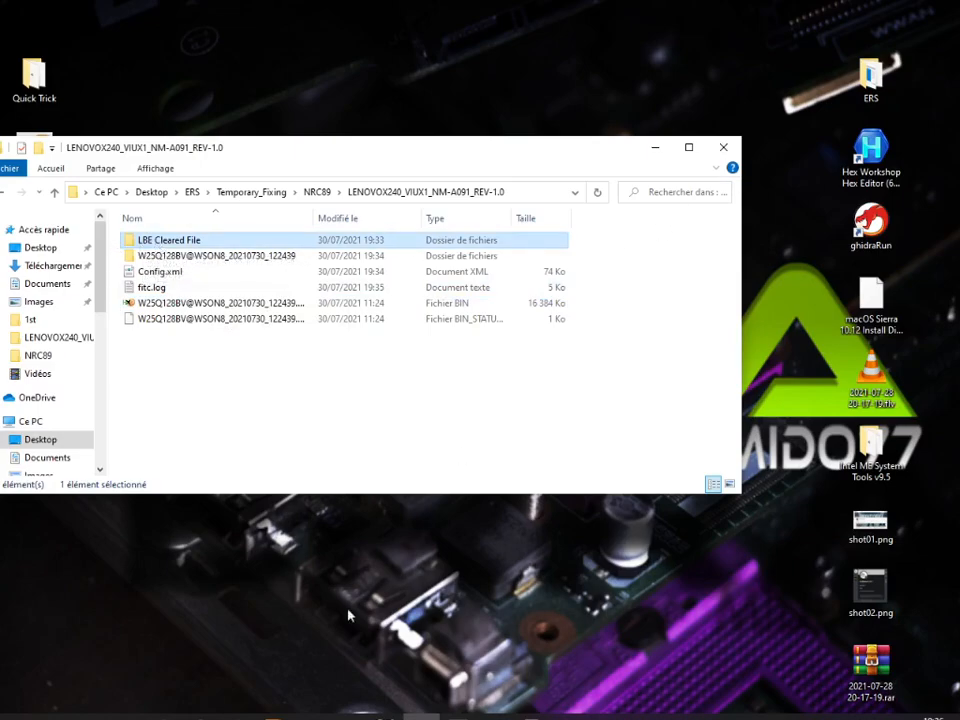
click(347, 717)
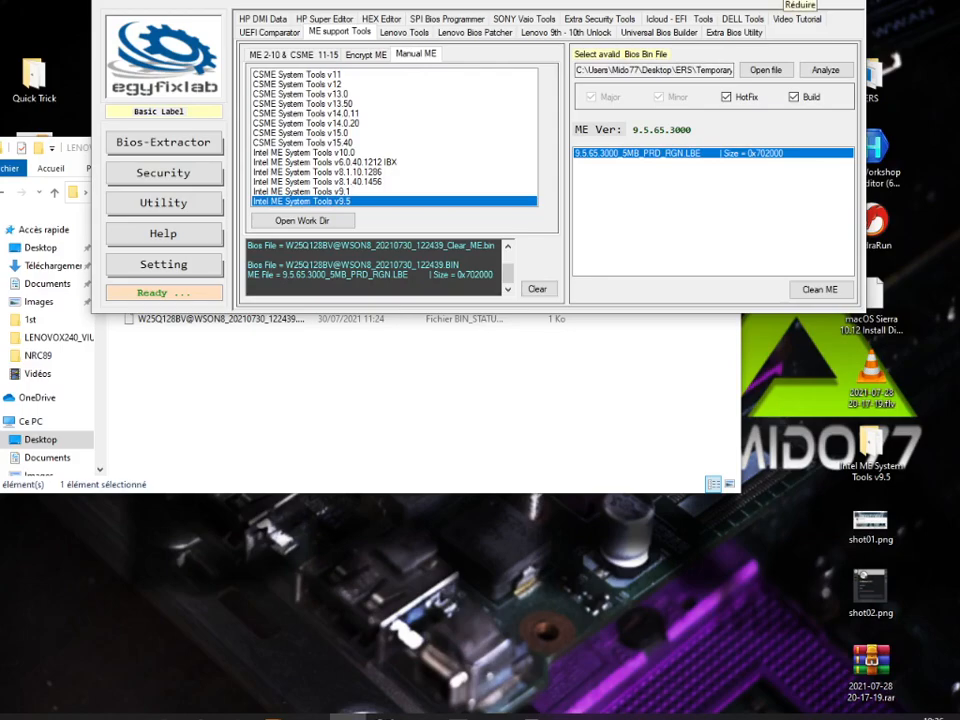
click(795, 3)
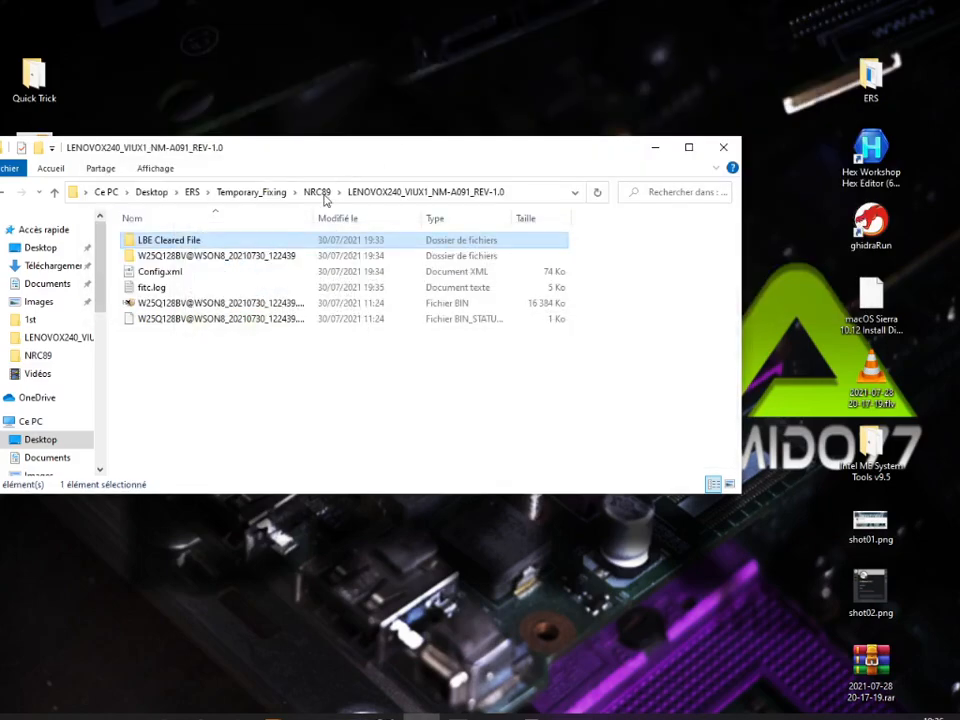
Step: Open the W25Q128BV@WSON8_20210730_122439 folder, reposition the Intel ME System Tools v9.5 folder on the desktop and briefly view its contents
click(186, 257)
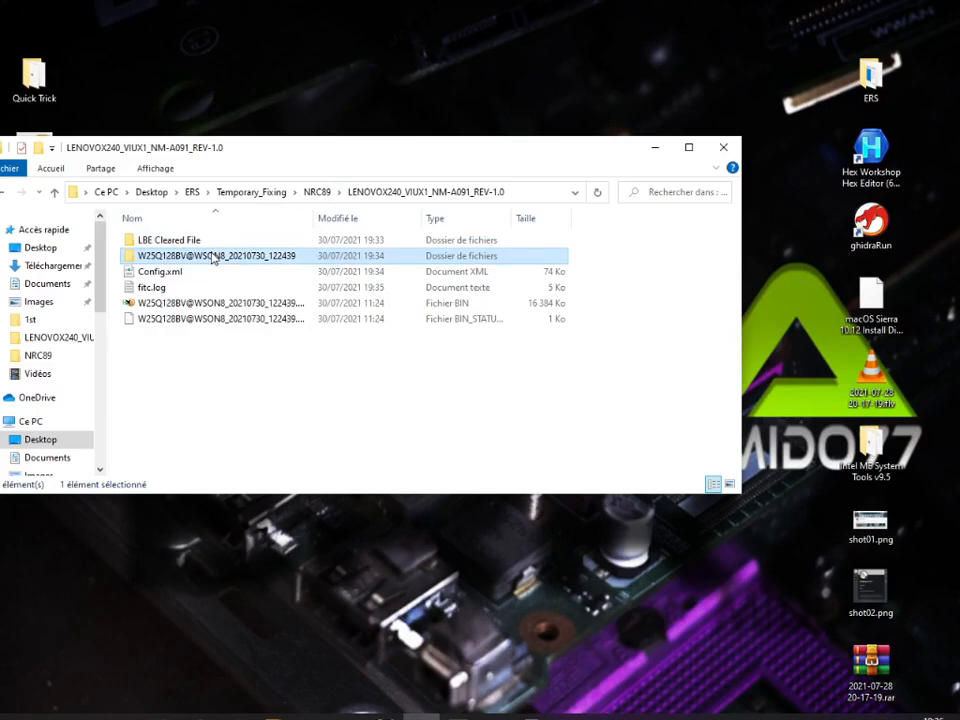
double_click(189, 259)
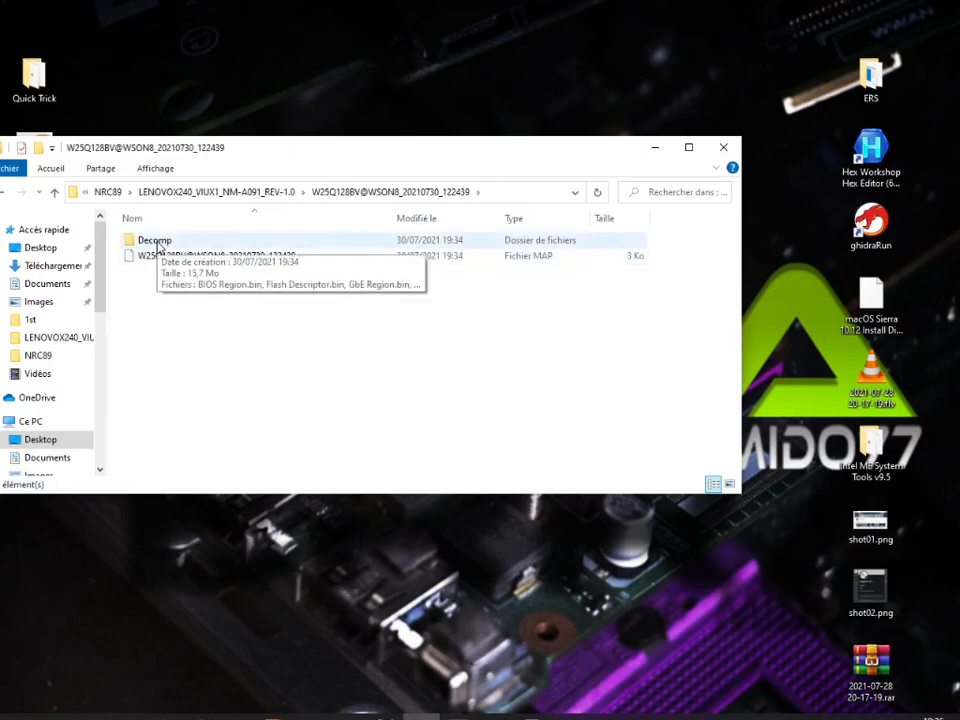
drag(869, 444, 446, 580)
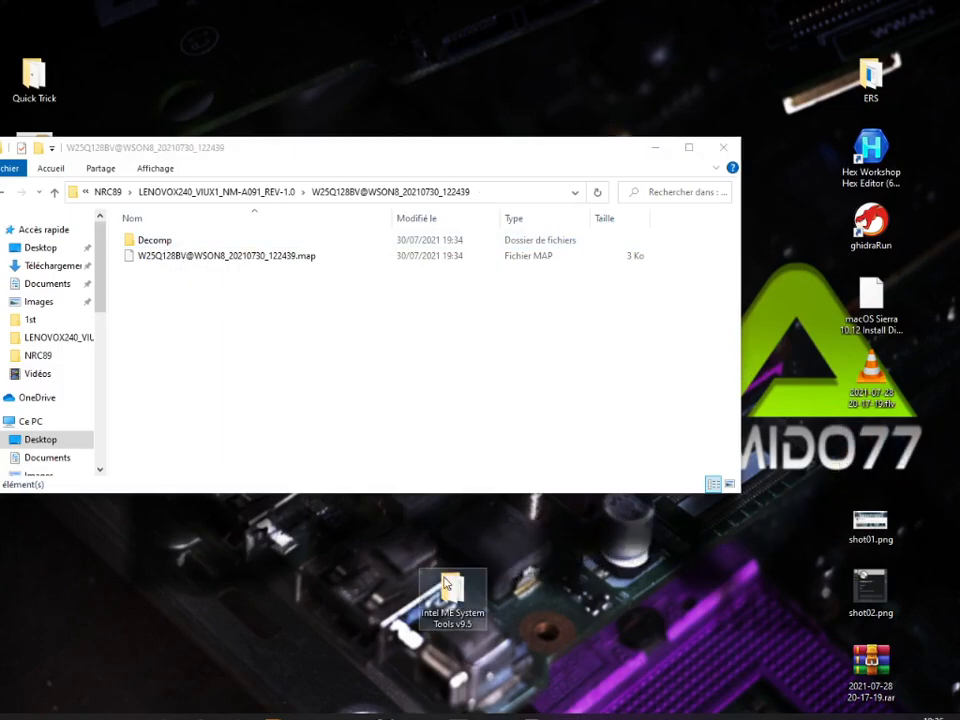
double_click(446, 580)
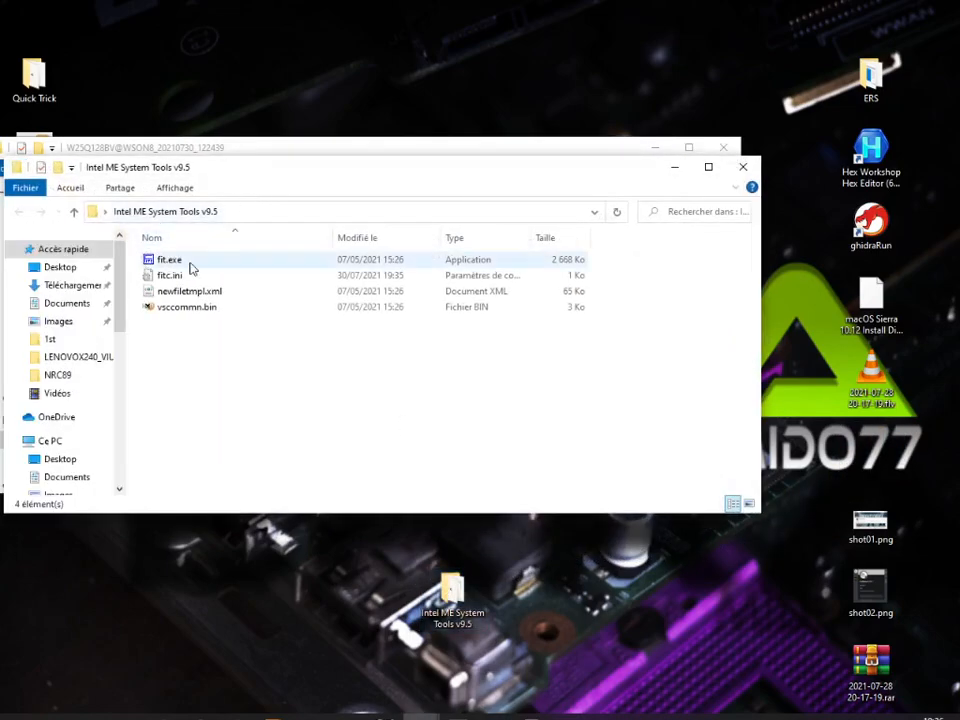
click(743, 166)
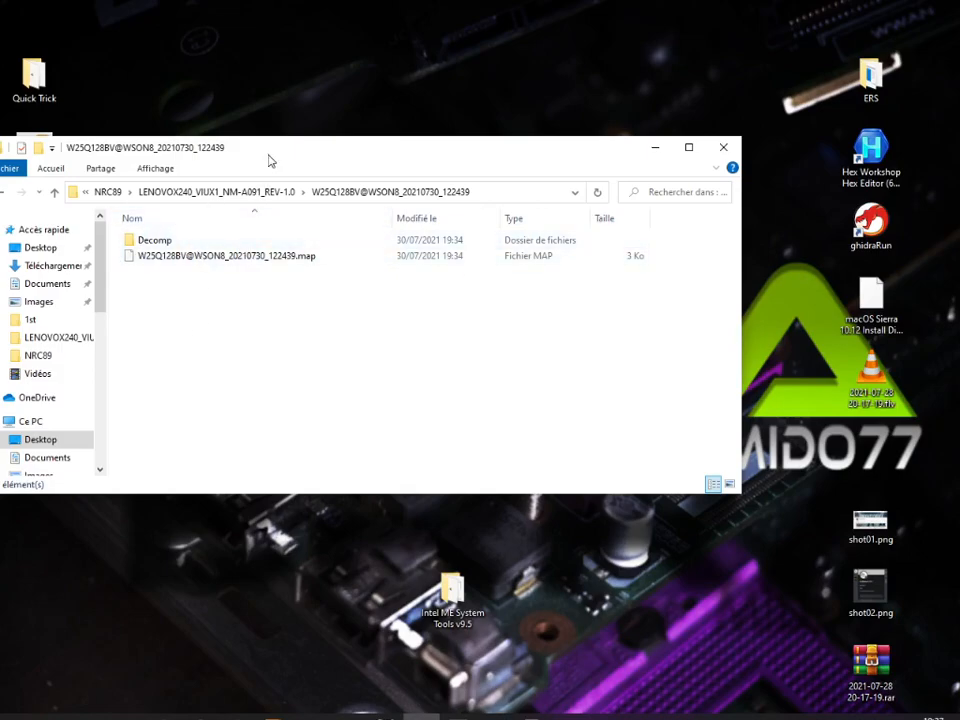
Step: Open the Decomp folder containing the decomposed region files and move its window clear of the desktop shortcuts
drag(268, 160, 355, 185)
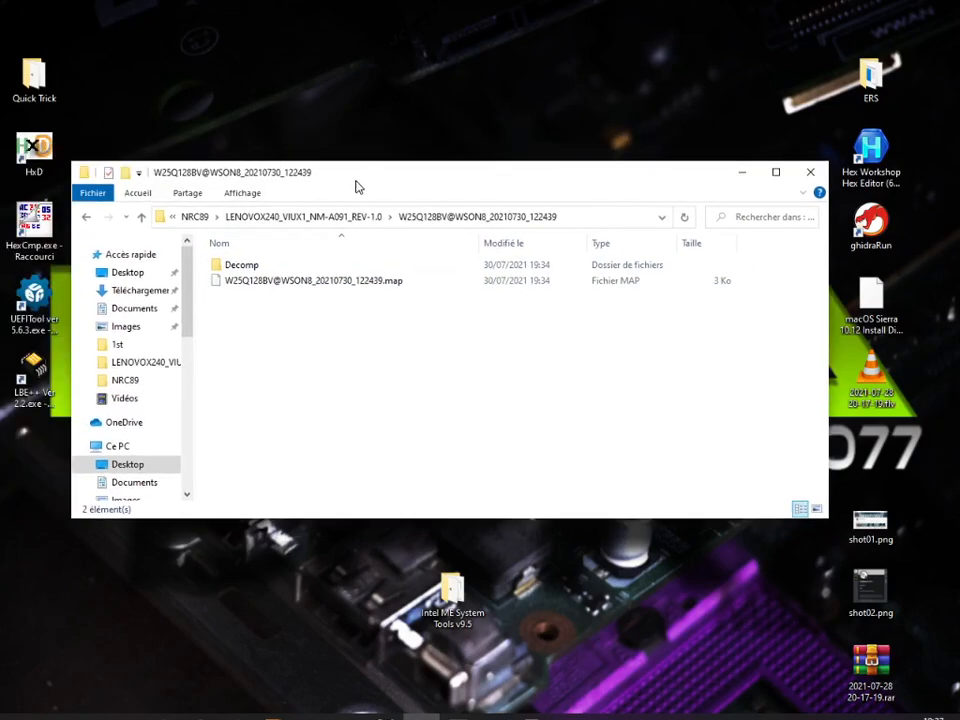
double_click(241, 266)
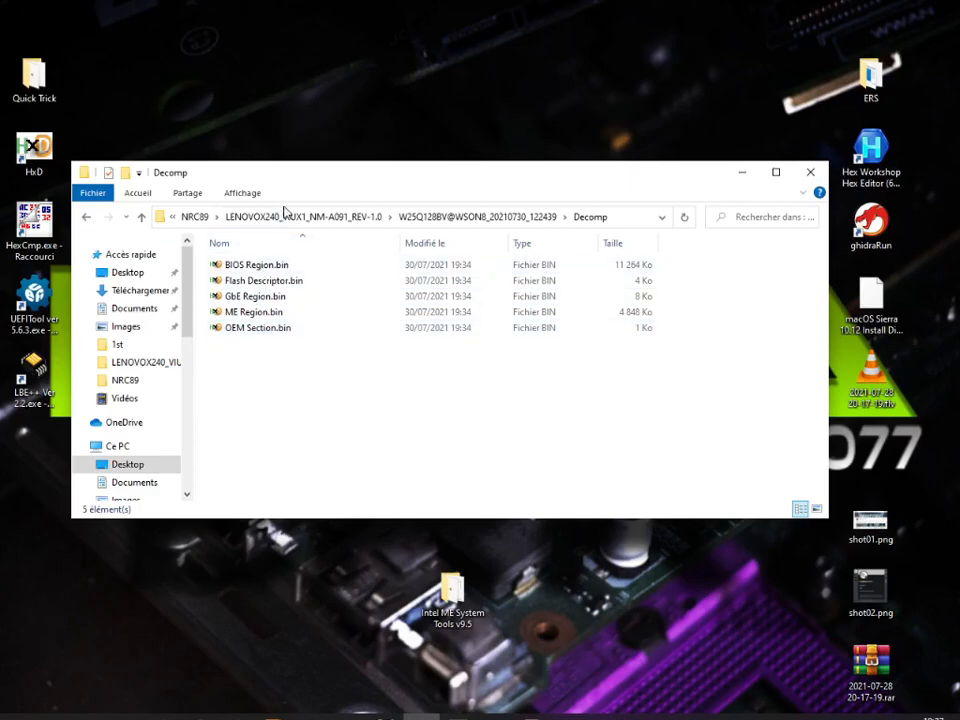
drag(306, 176, 426, 161)
Step: Place the console with the BIOS partition table beside the Decomp folder to compare its regions with the files, including OEM Section.bin
click(465, 710)
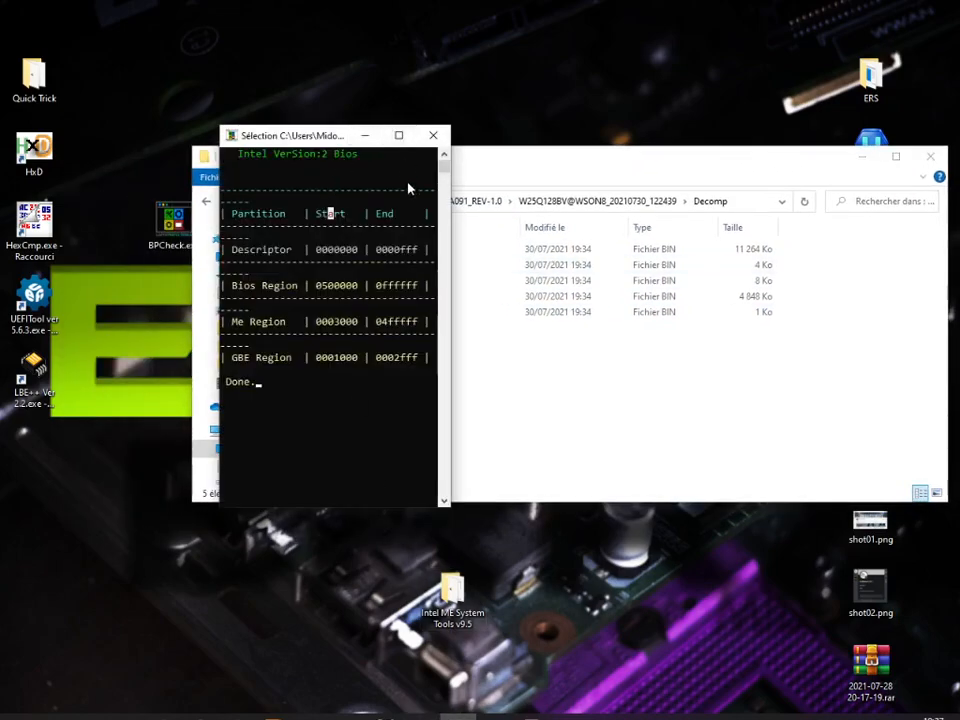
drag(378, 178, 328, 181)
drag(289, 139, 81, 126)
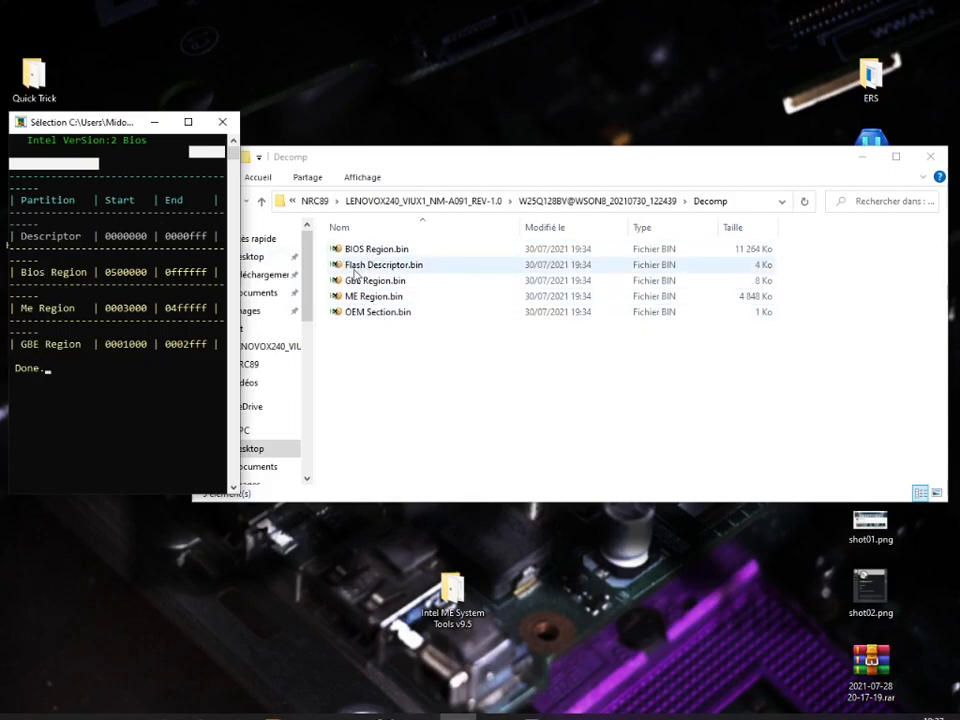
click(360, 314)
drag(468, 164, 514, 174)
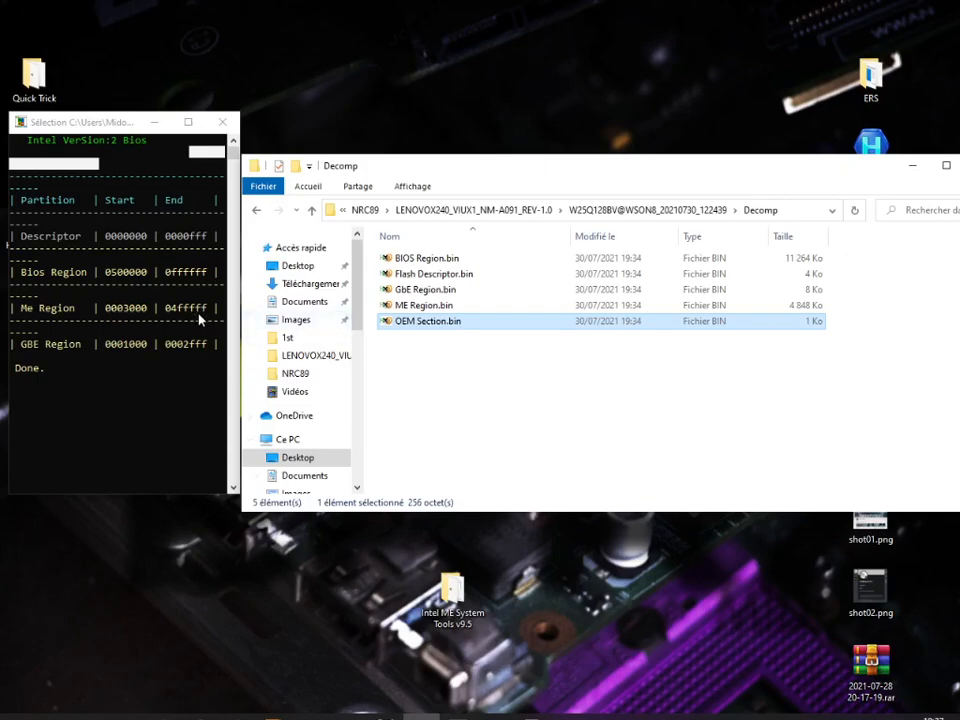
click(312, 213)
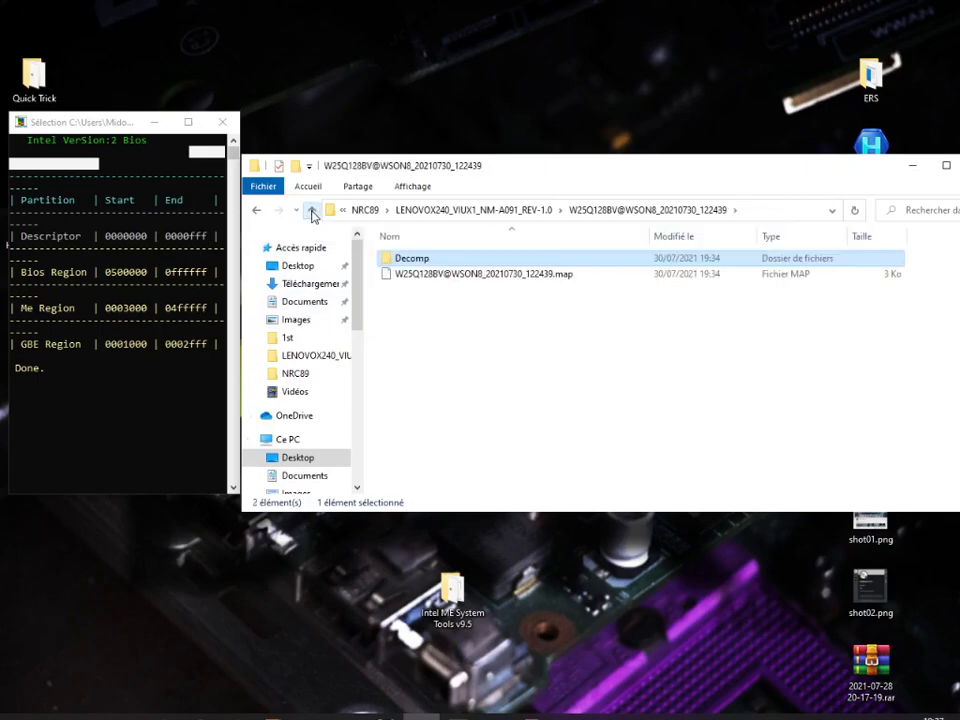
click(470, 276)
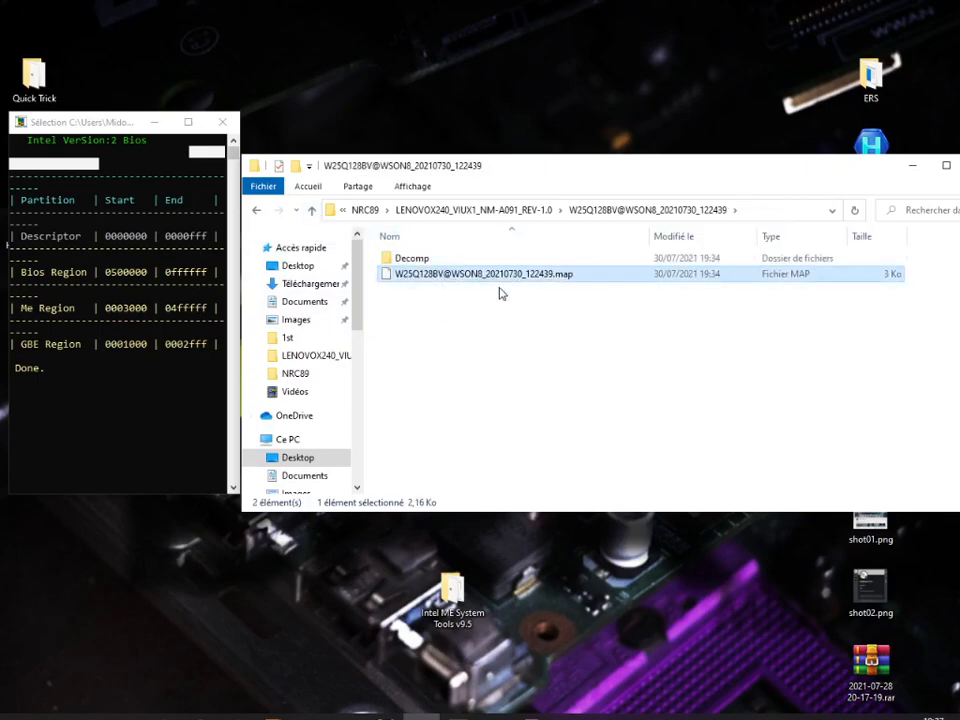
double_click(560, 278)
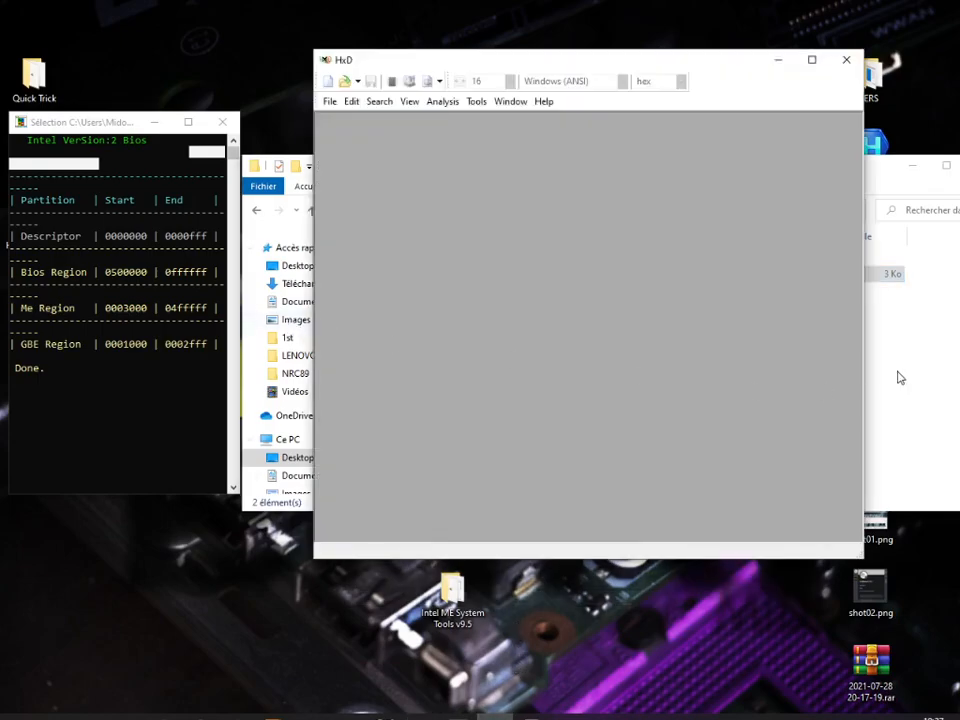
click(900, 377)
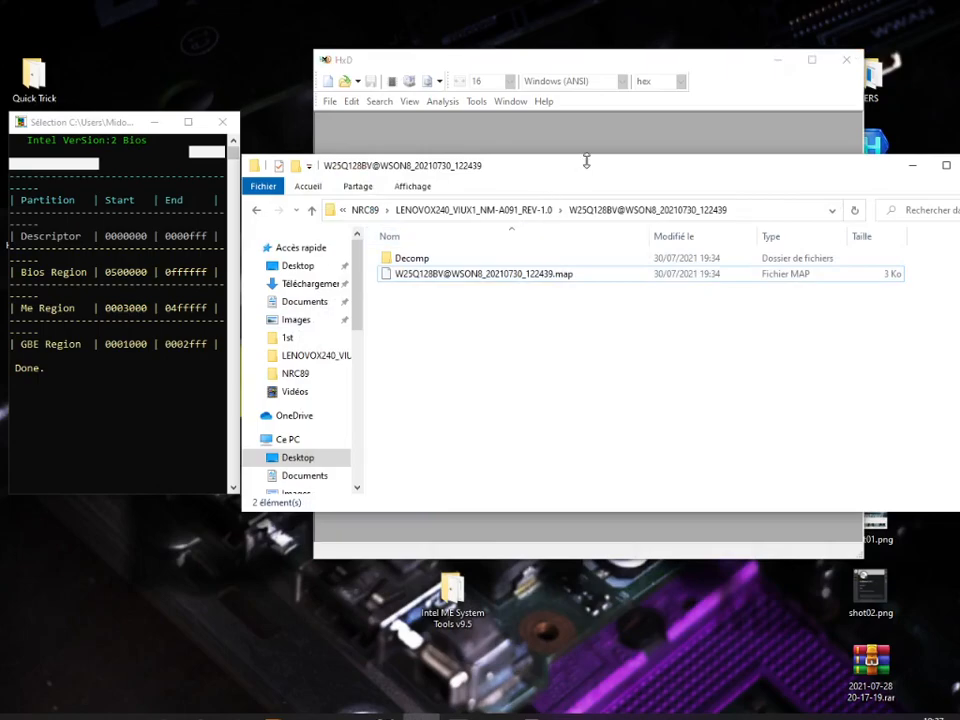
drag(585, 171, 585, 428)
click(388, 534)
drag(390, 538, 408, 253)
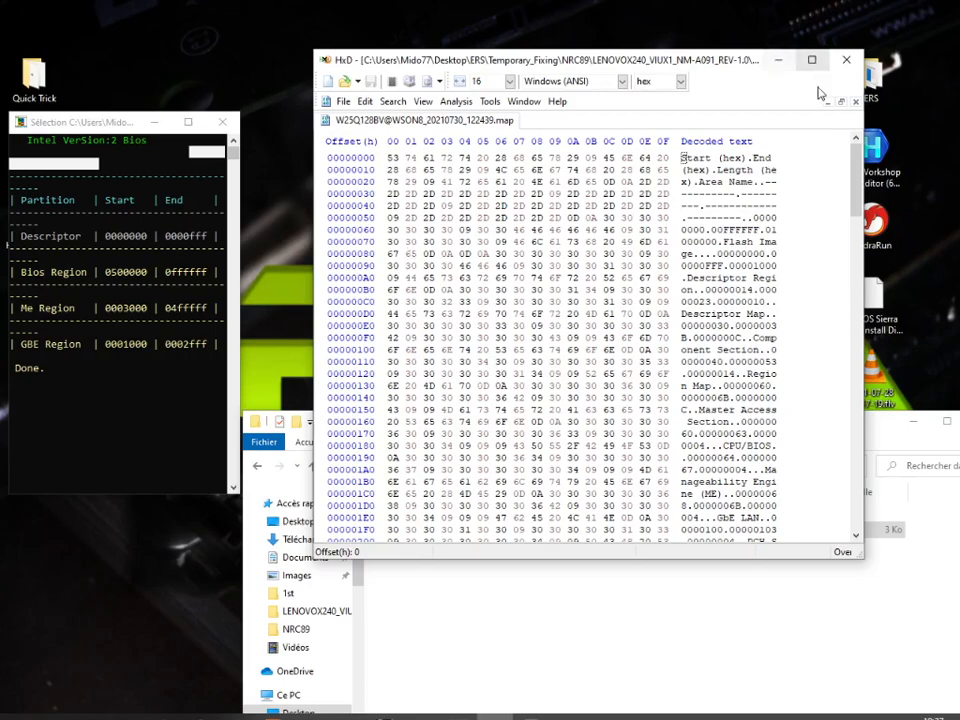
drag(725, 562, 725, 715)
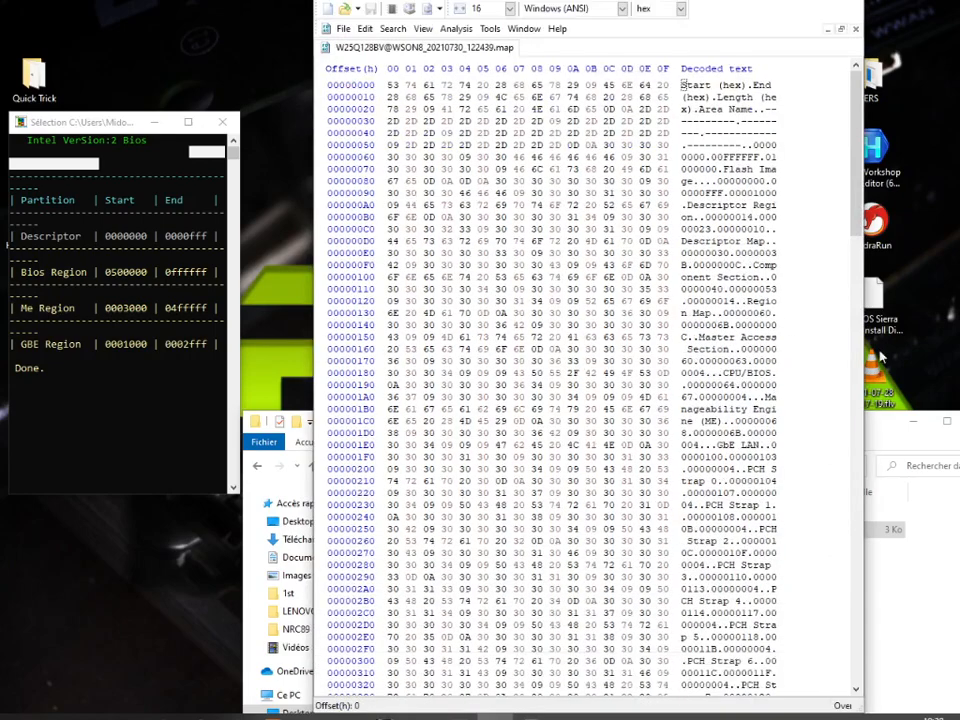
Step: Compare the map file's Start, End, Length and Area Name headings with the Start and End columns of the console's partition table
click(683, 87)
drag(683, 87, 712, 87)
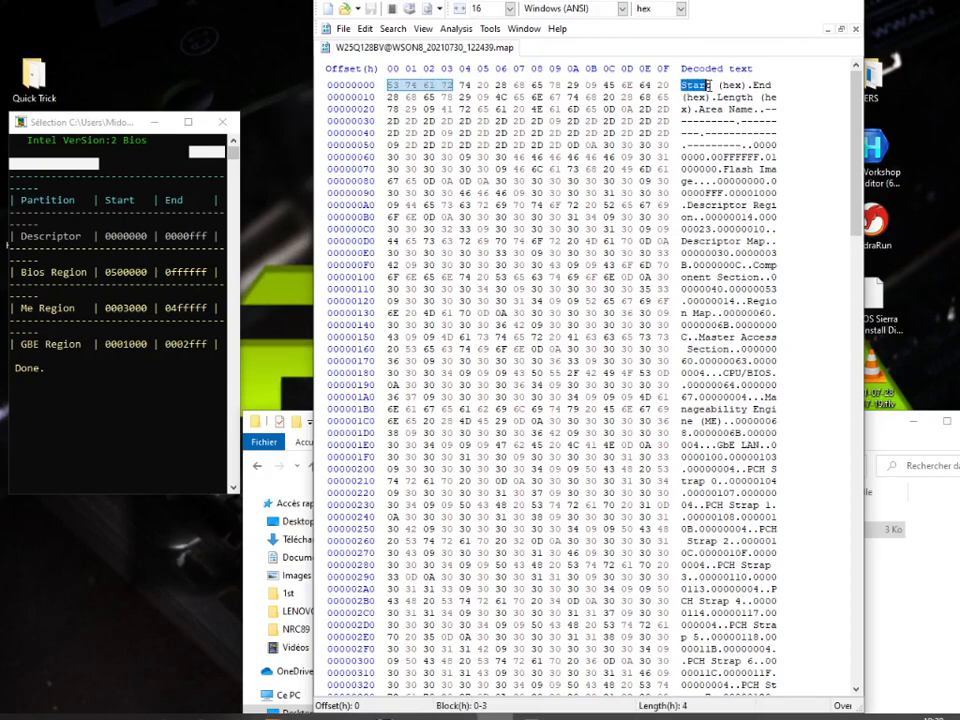
double_click(124, 205)
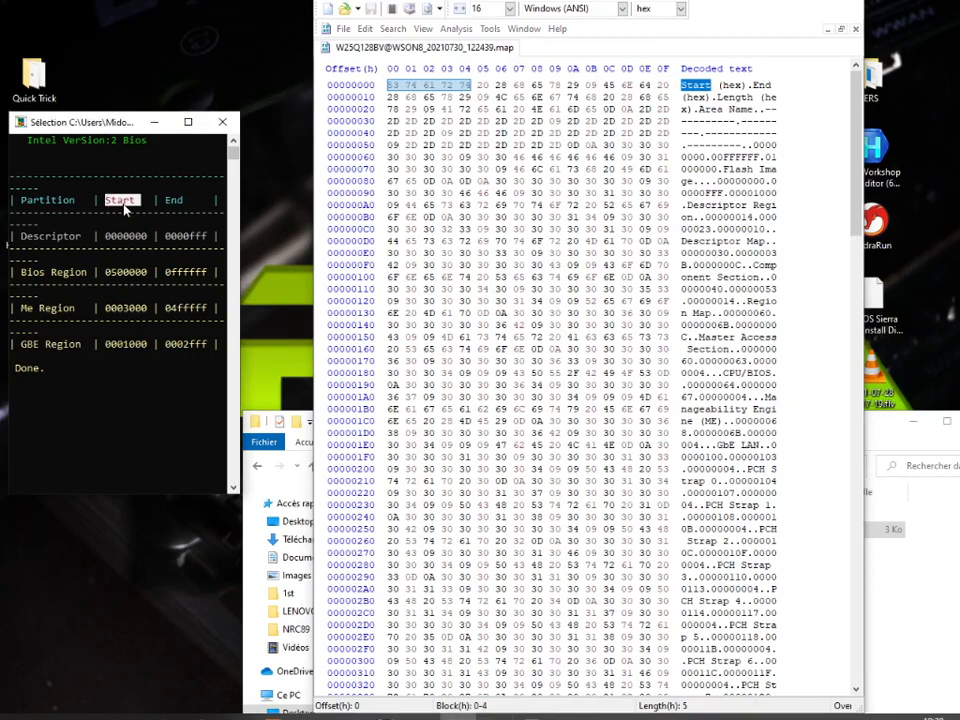
double_click(763, 86)
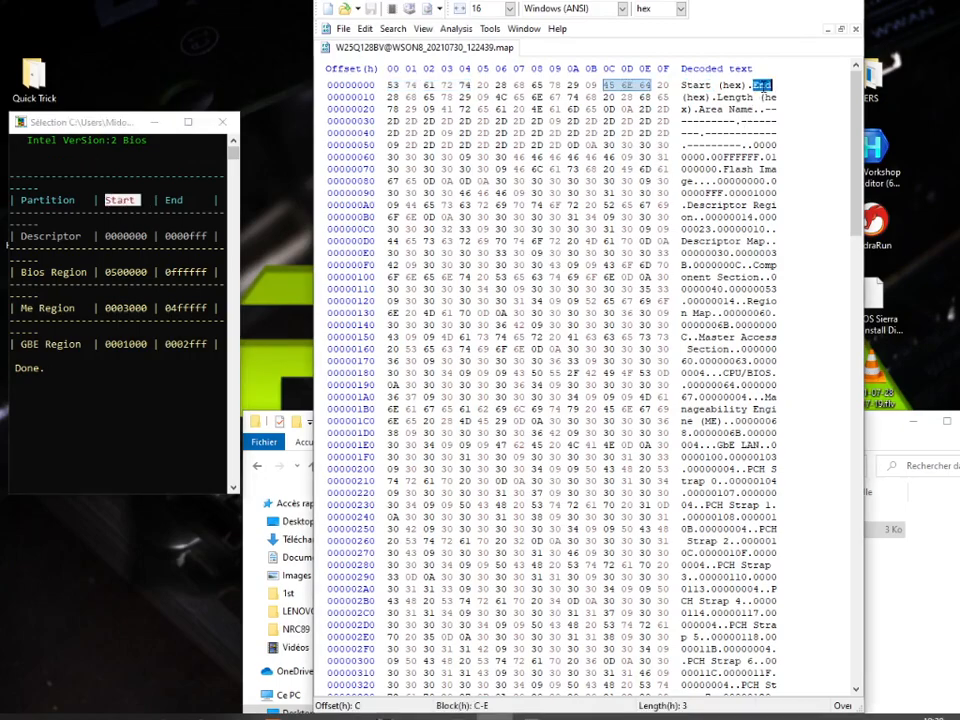
click(178, 204)
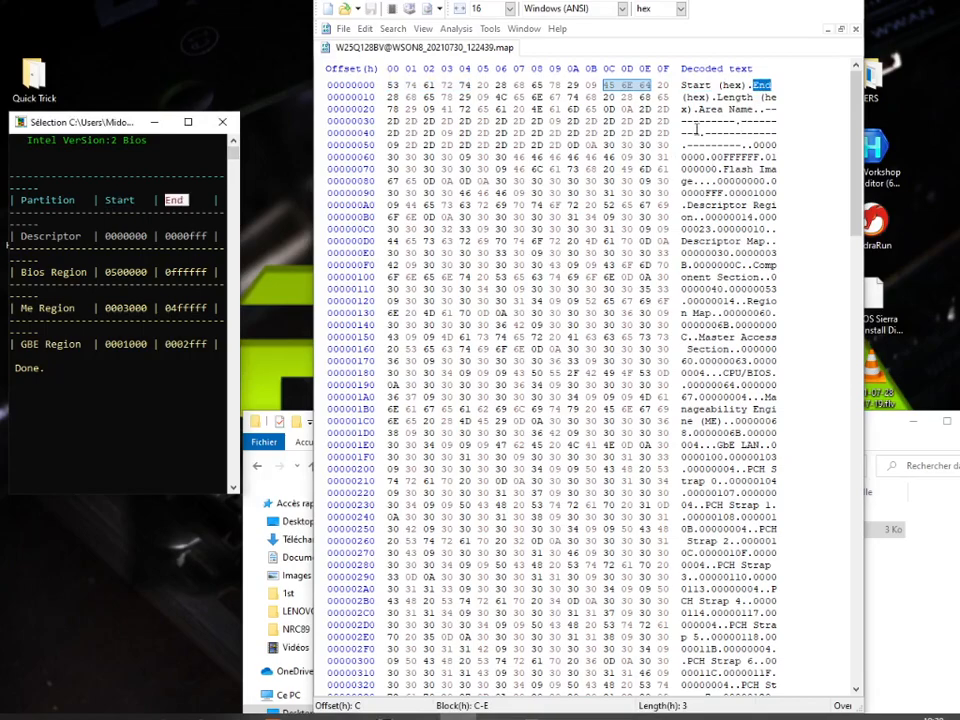
drag(686, 97, 749, 97)
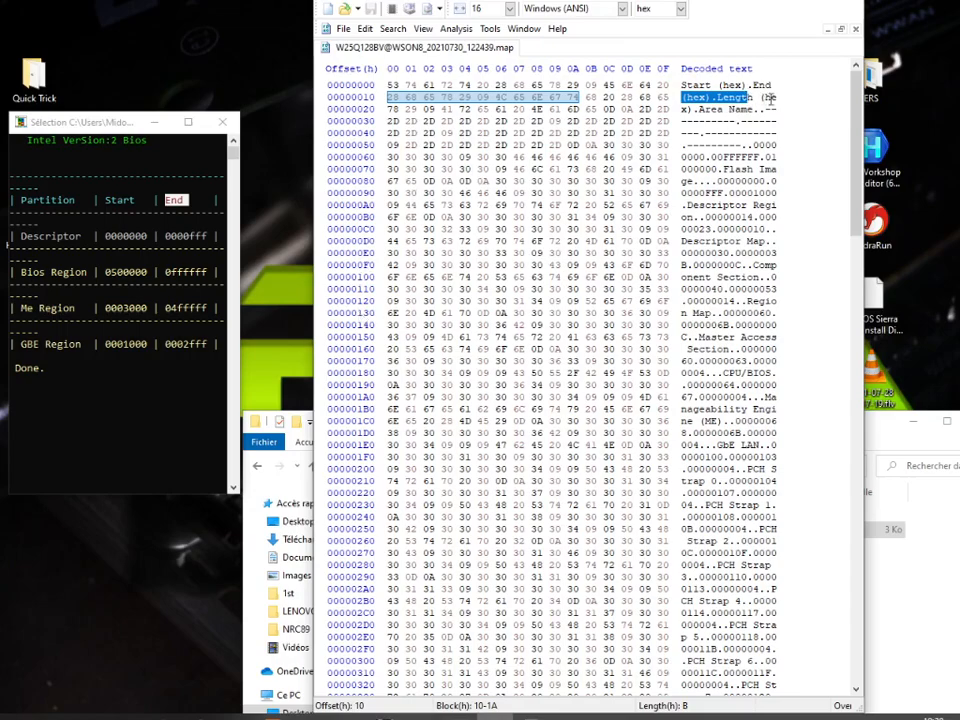
drag(766, 97, 778, 106)
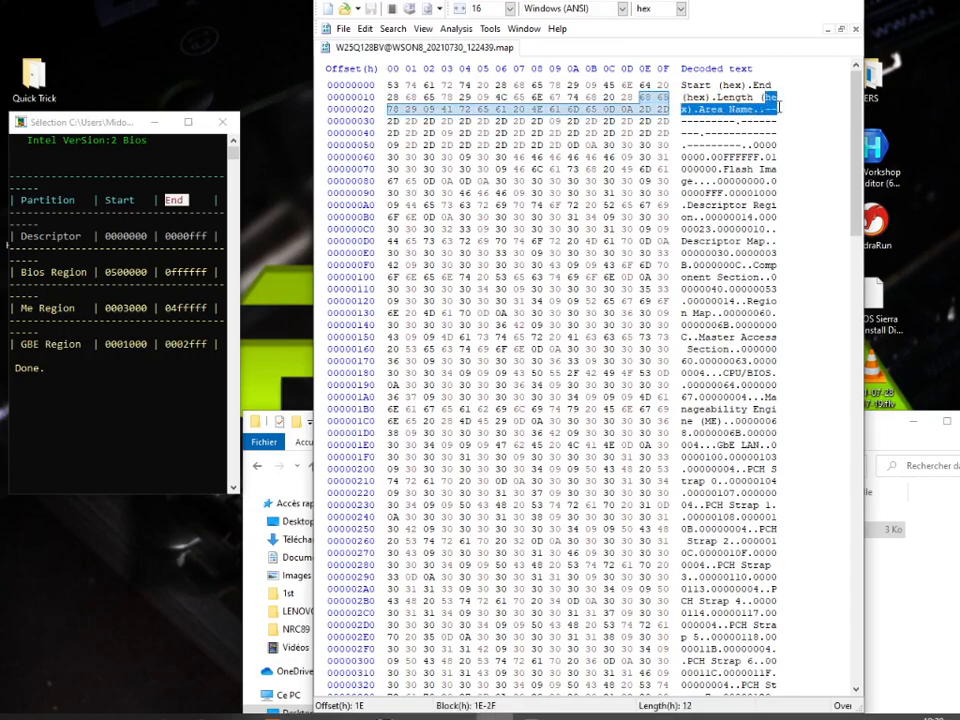
click(703, 109)
drag(699, 109, 755, 109)
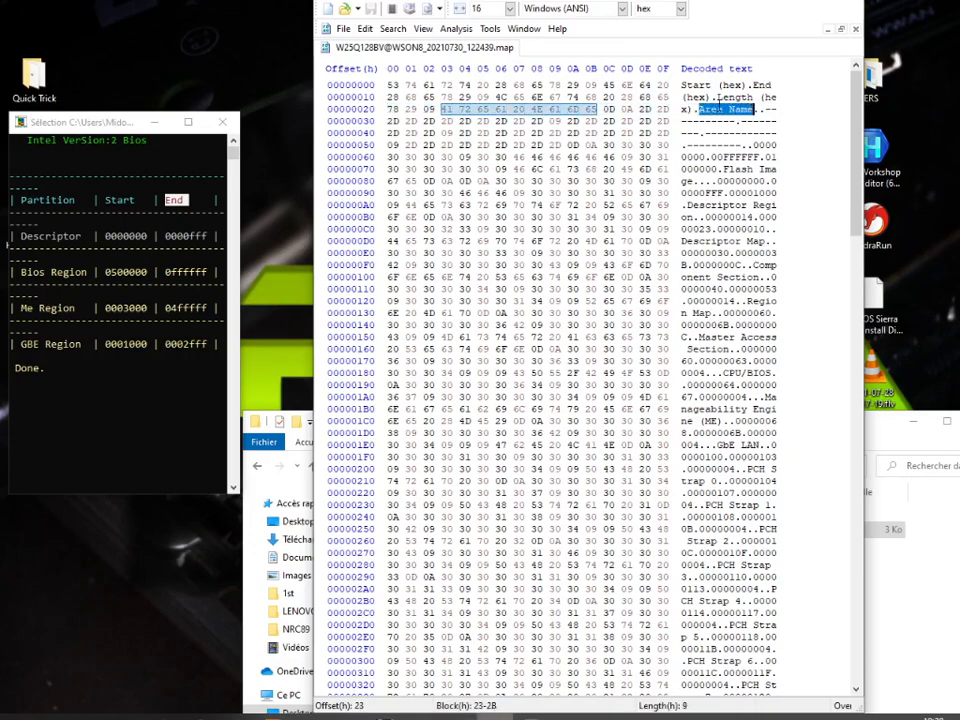
Step: Examine the map file's heading block and the region entries below it through BIOS Region, then return to the Descriptor Region entry
drag(682, 86, 748, 145)
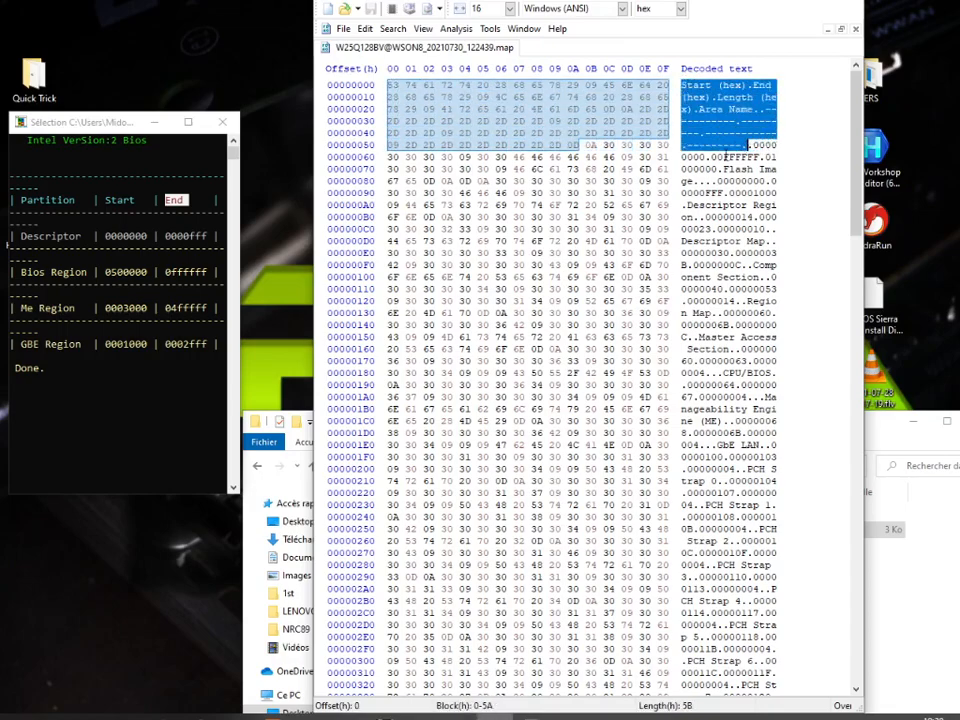
scroll(724, 170, down, 2)
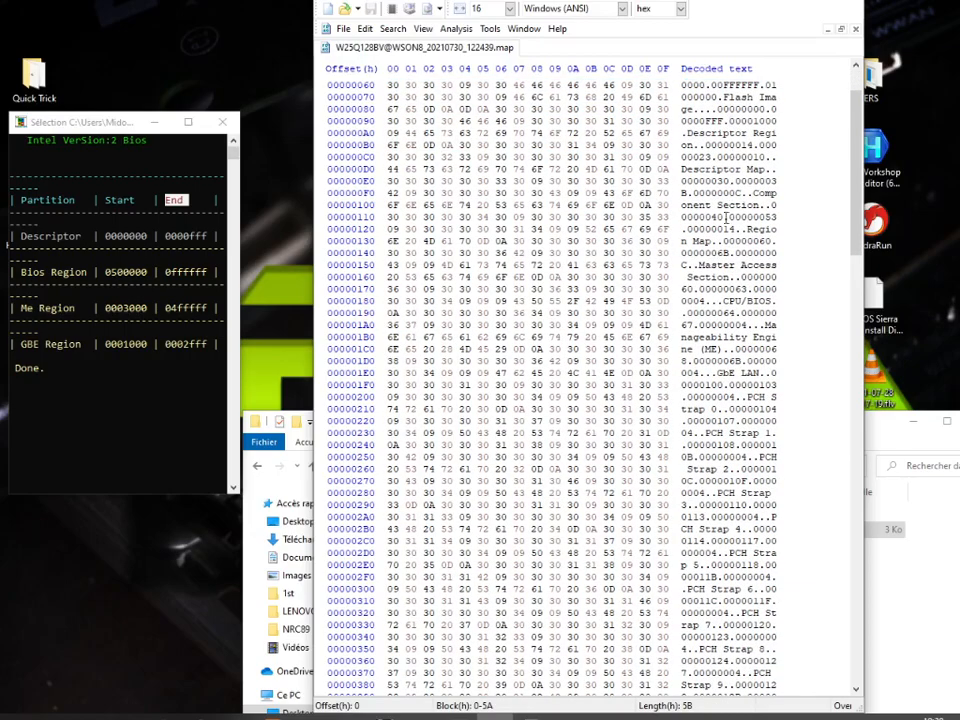
scroll(726, 217, up, 2)
drag(748, 145, 754, 685)
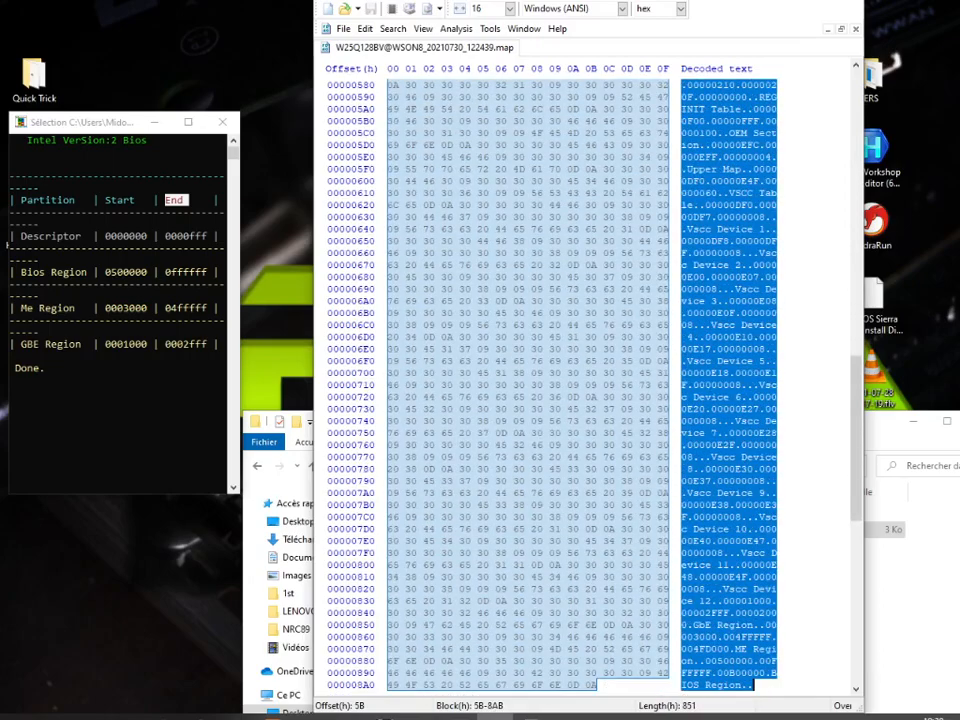
drag(858, 461, 858, 170)
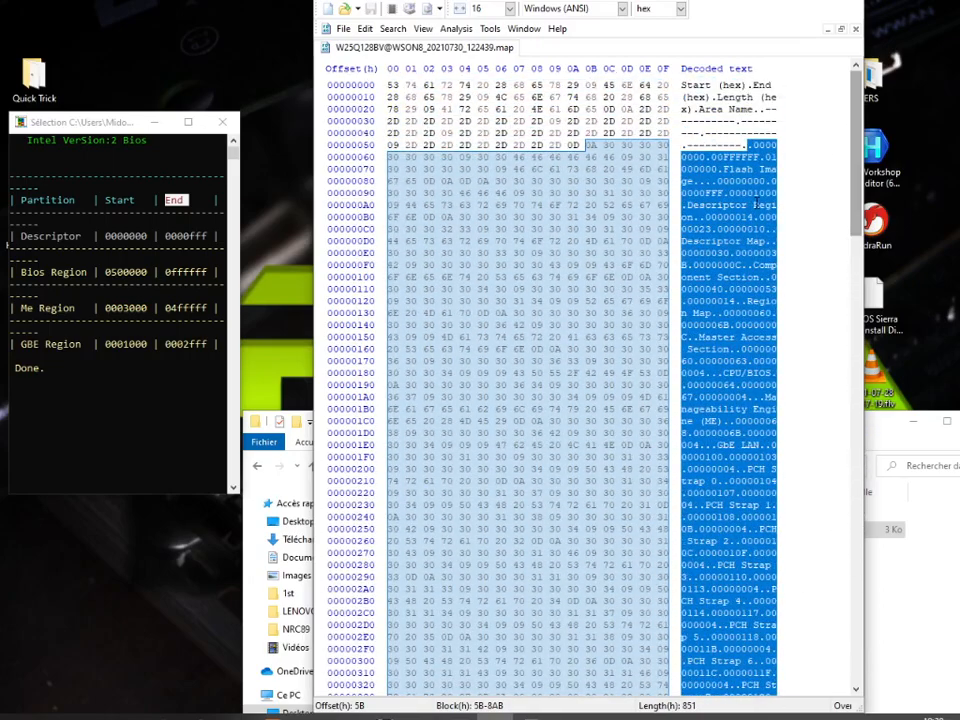
click(755, 205)
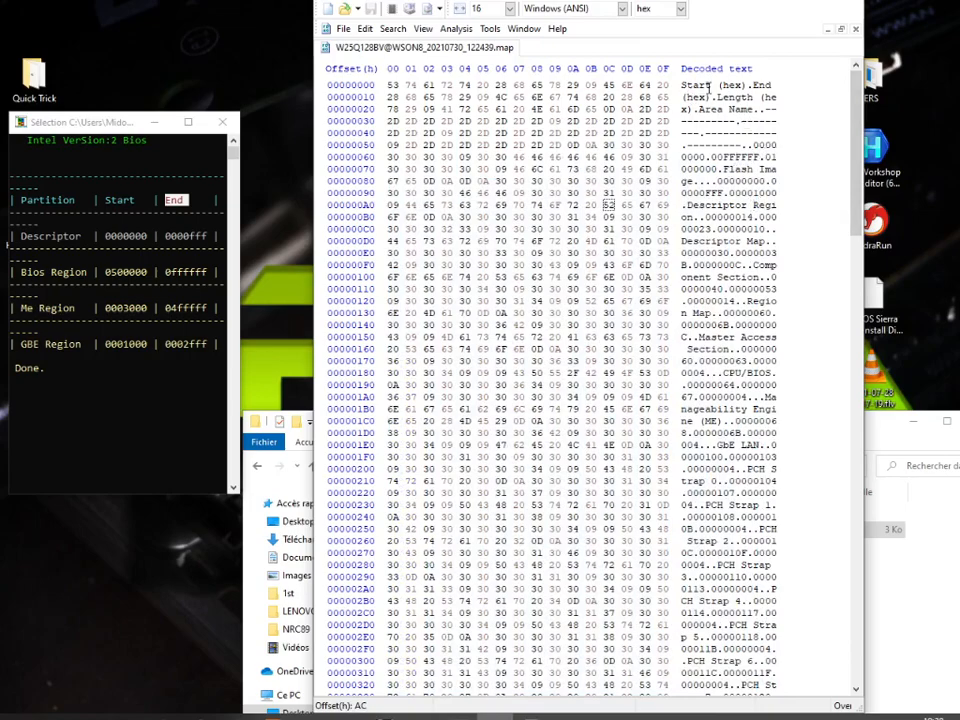
Step: Compare the map file's Flash Image start and end addresses with the console's Descriptor start and Bios Region end addresses
drag(757, 147, 706, 160)
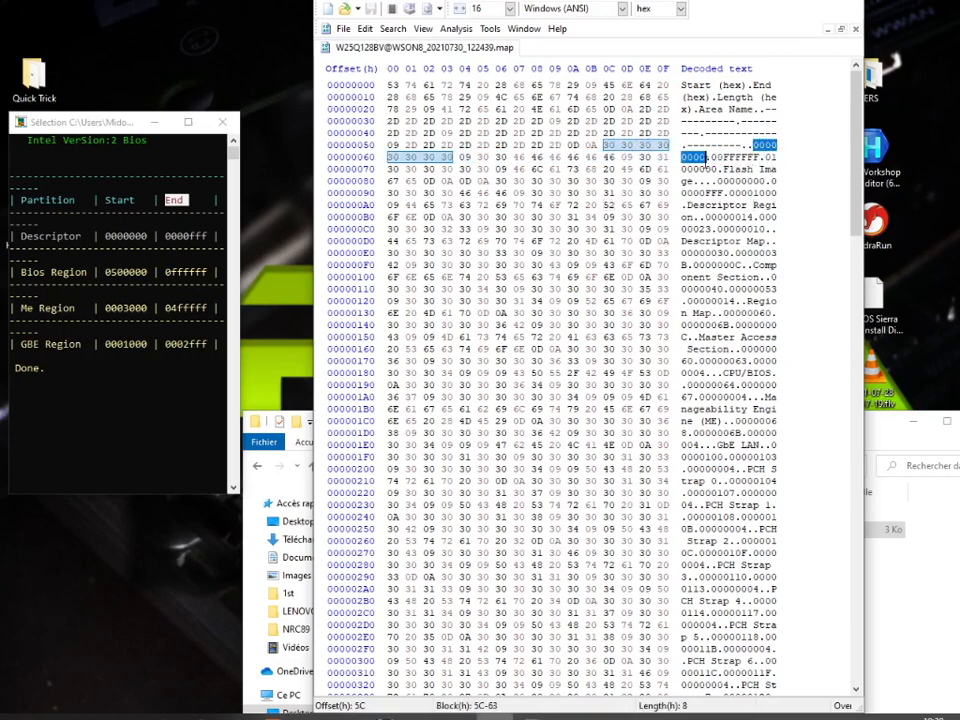
click(119, 237)
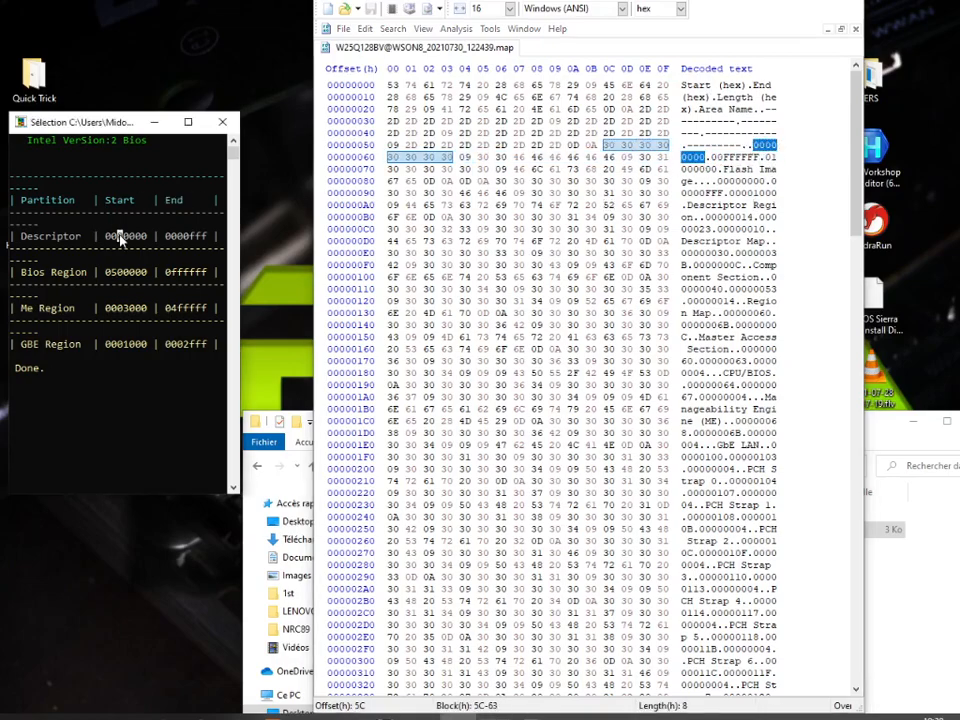
drag(119, 237, 151, 237)
drag(711, 157, 760, 157)
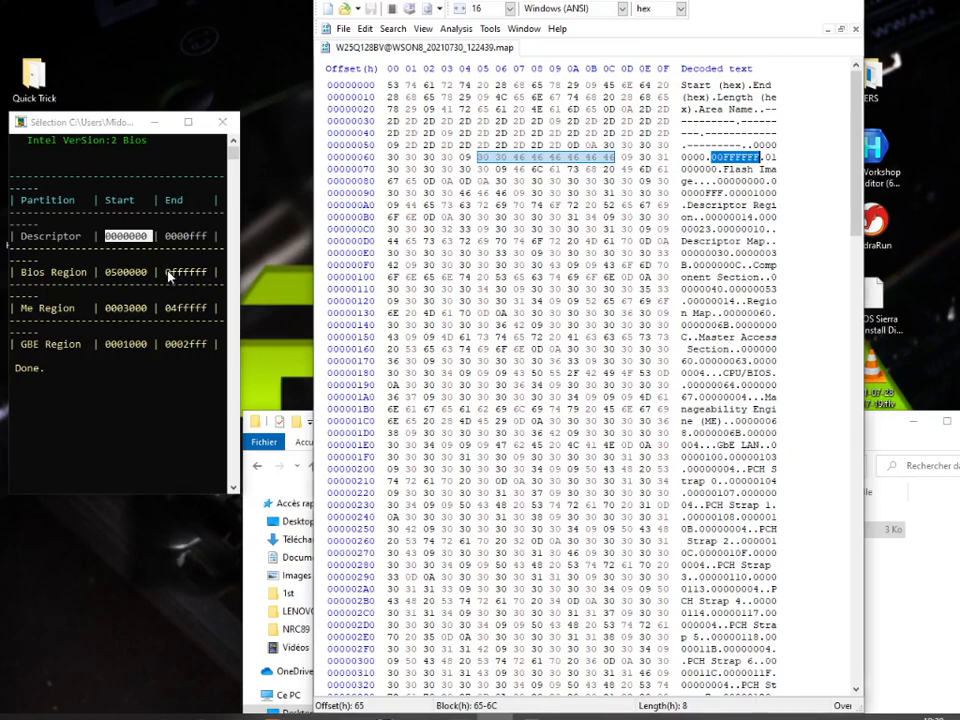
click(181, 275)
double_click(181, 277)
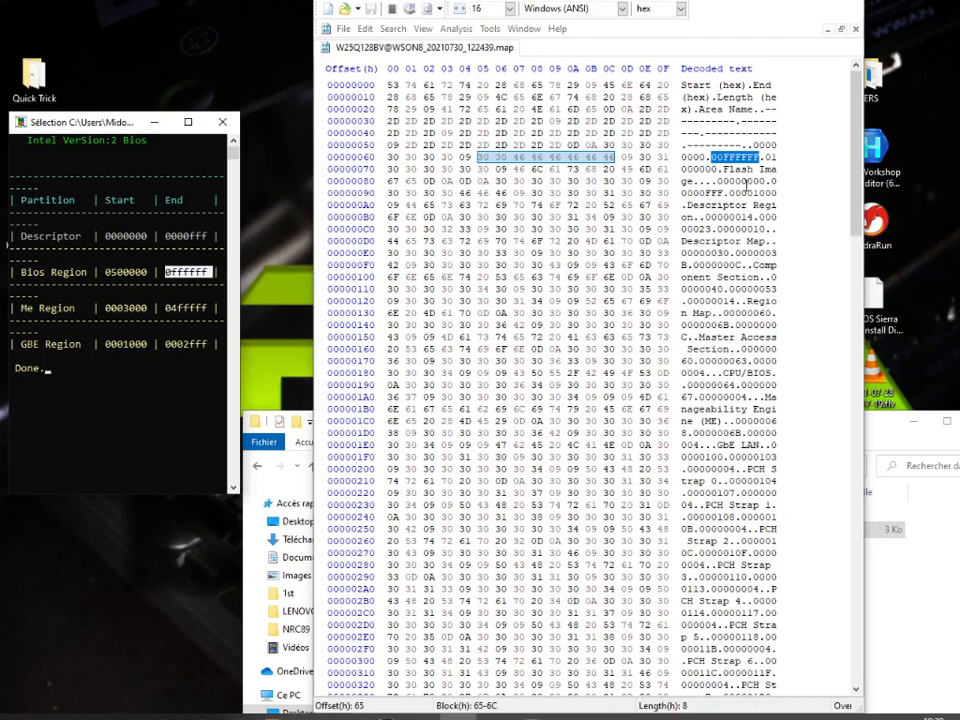
drag(724, 170, 691, 183)
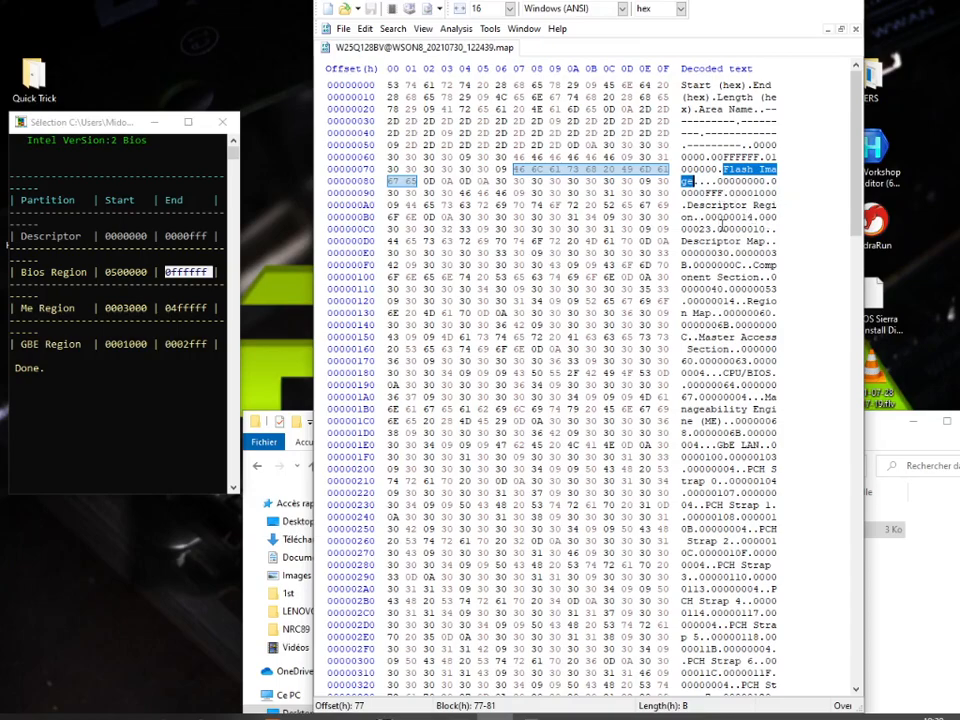
Step: Compare the start and end addresses of the map file's Descriptor Region entry with the console's Descriptor row
mouse_move(689, 205)
mouse_down()
mouse_move(778, 205)
mouse_move(693, 216)
mouse_up()
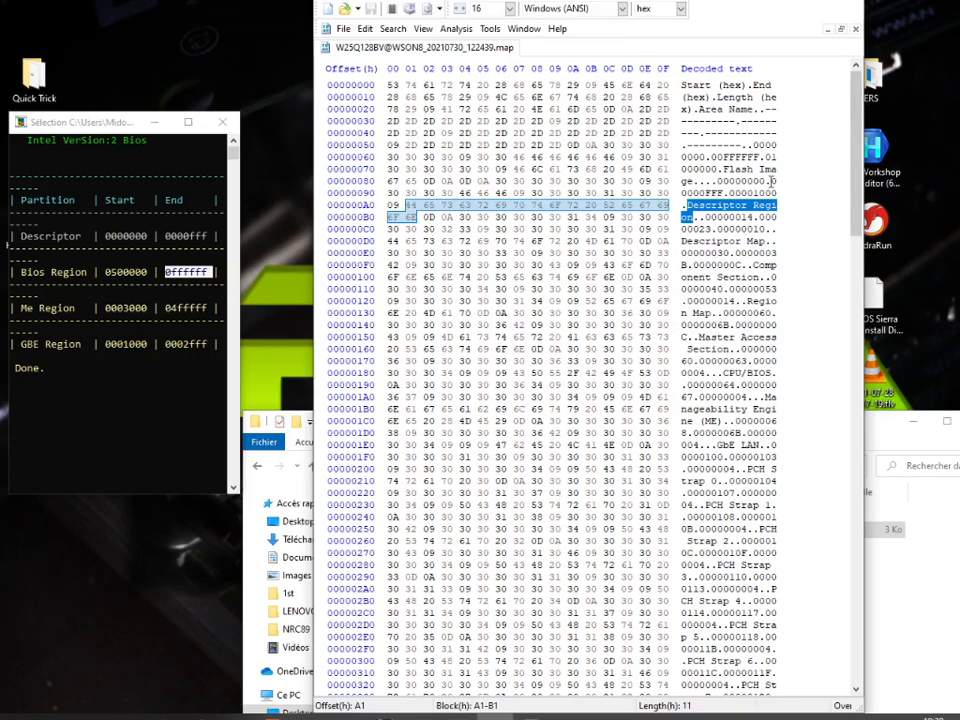
drag(717, 181, 761, 181)
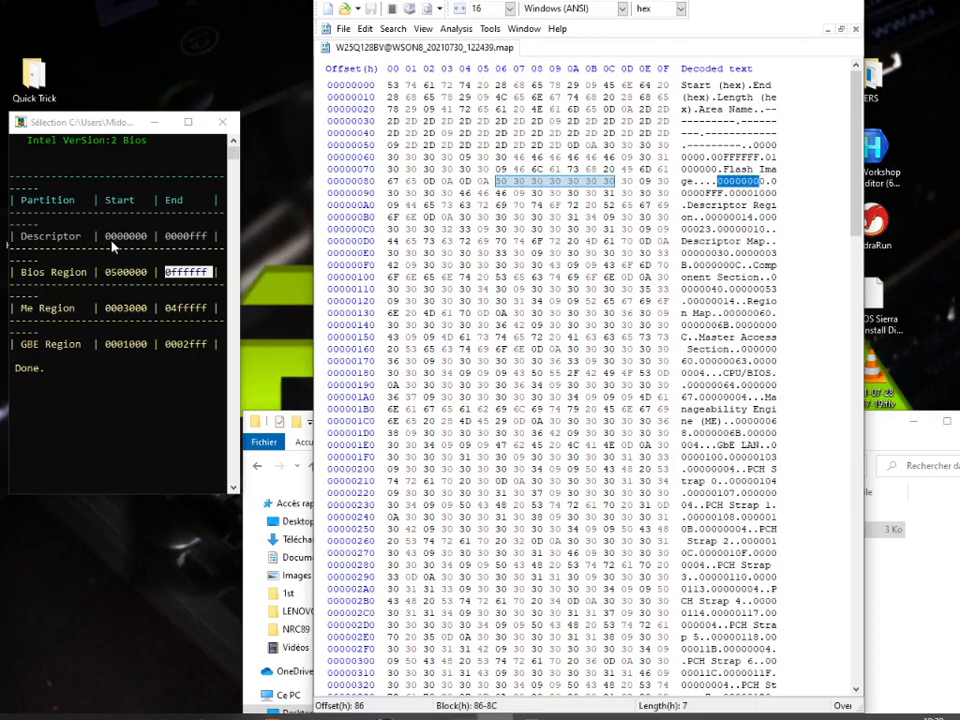
double_click(125, 237)
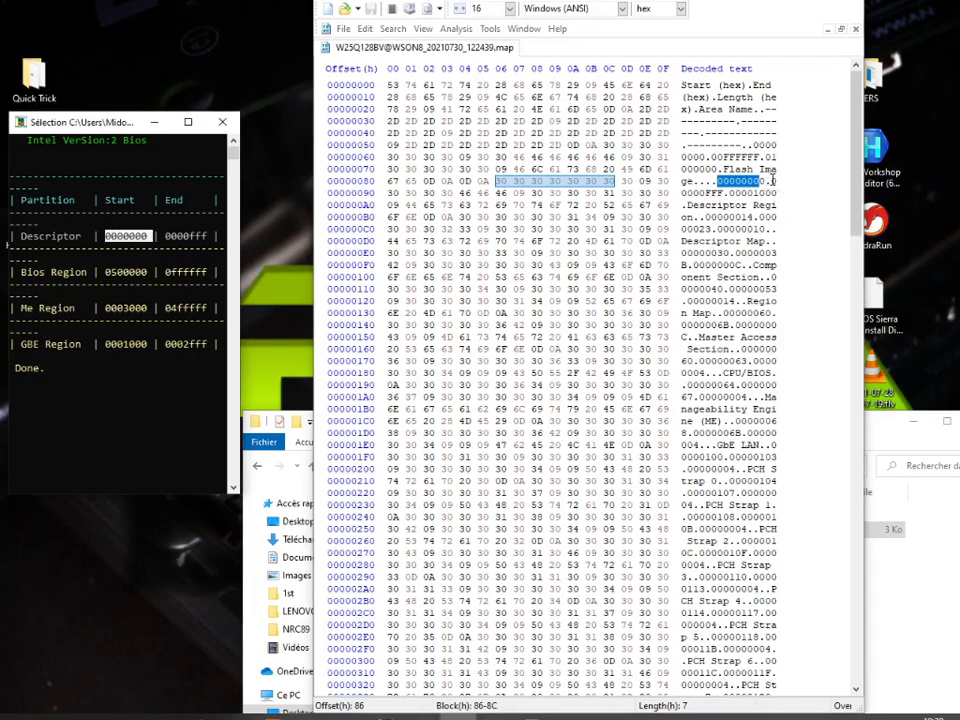
click(777, 182)
drag(777, 182, 721, 193)
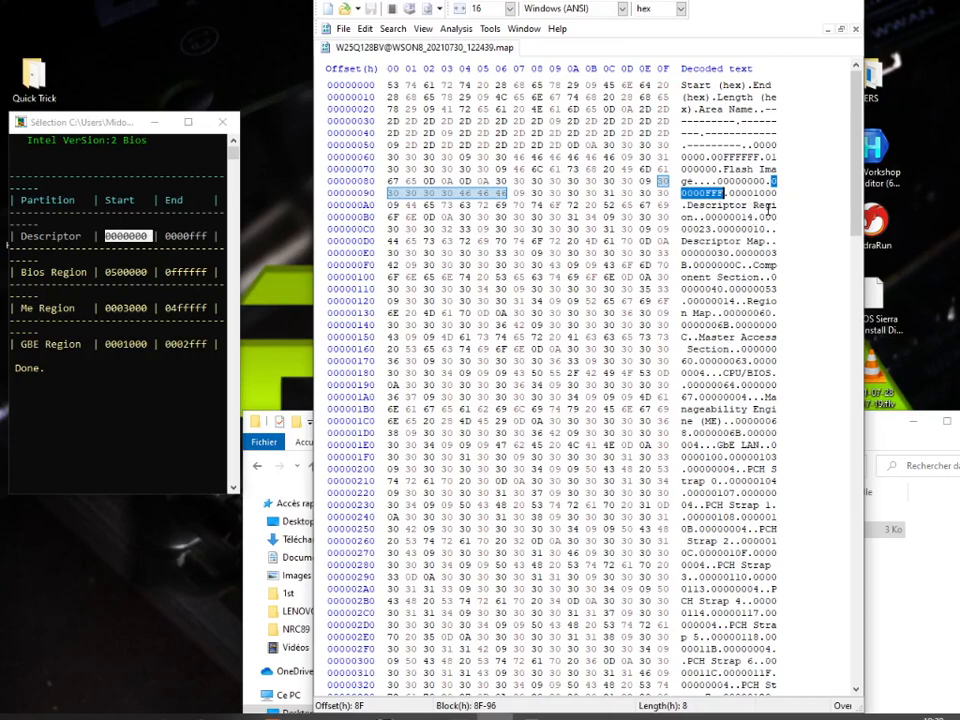
Step: Examine the map file's Master Access Section, Component Section, CPU/BIOS, Manageability Engine (ME) and GbE LAN entries
drag(698, 340, 730, 349)
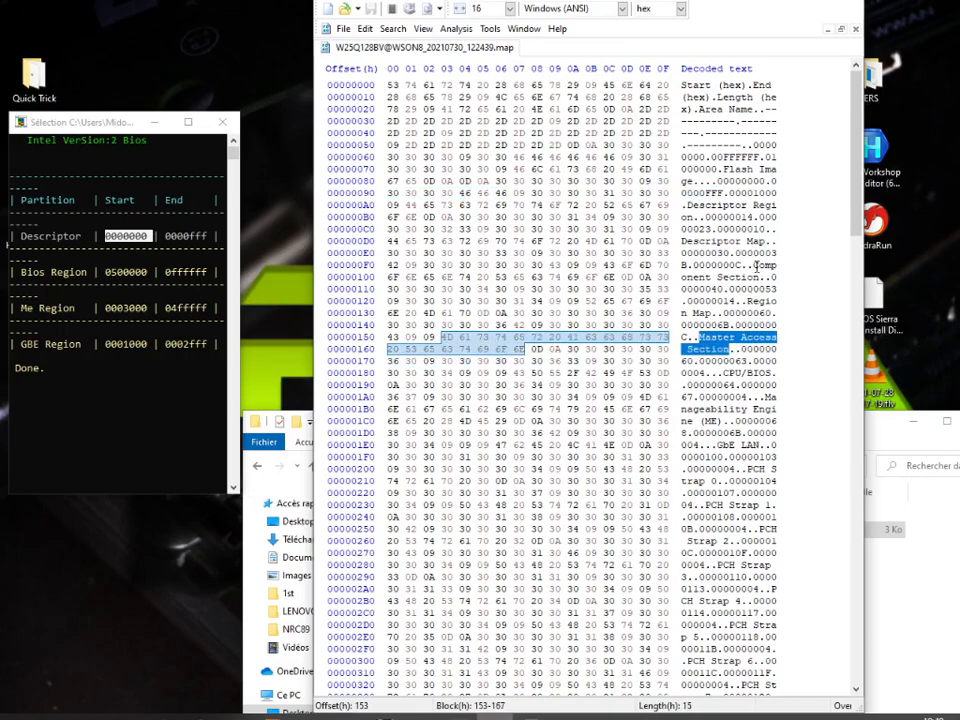
mouse_move(755, 265)
mouse_down()
mouse_move(772, 266)
mouse_move(742, 289)
mouse_move(758, 278)
mouse_up()
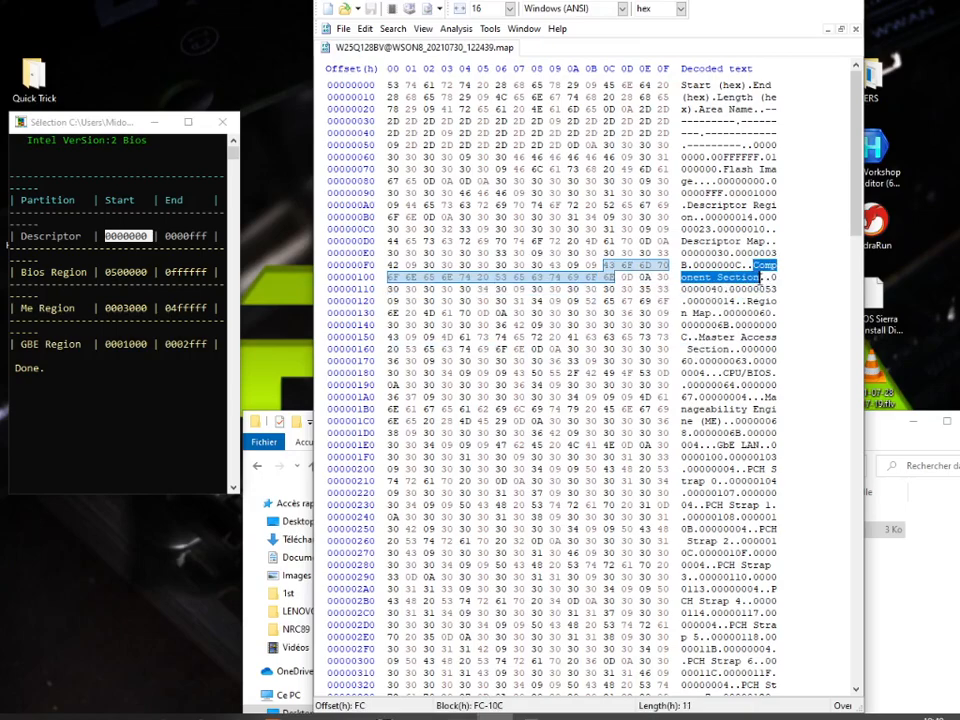
scroll(729, 345, down, 2)
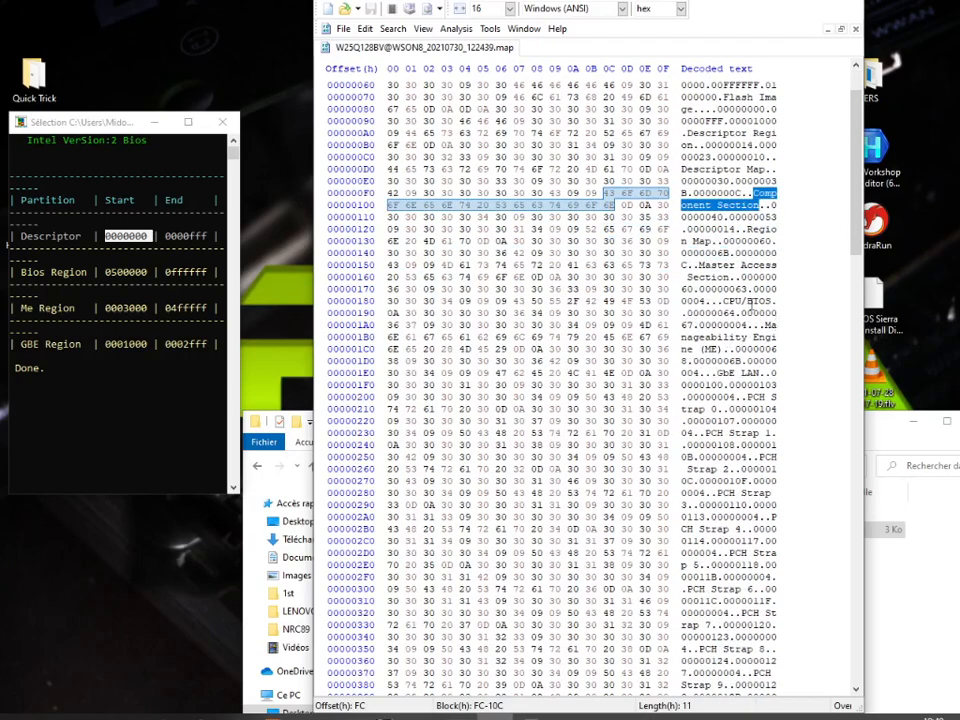
drag(725, 300, 772, 301)
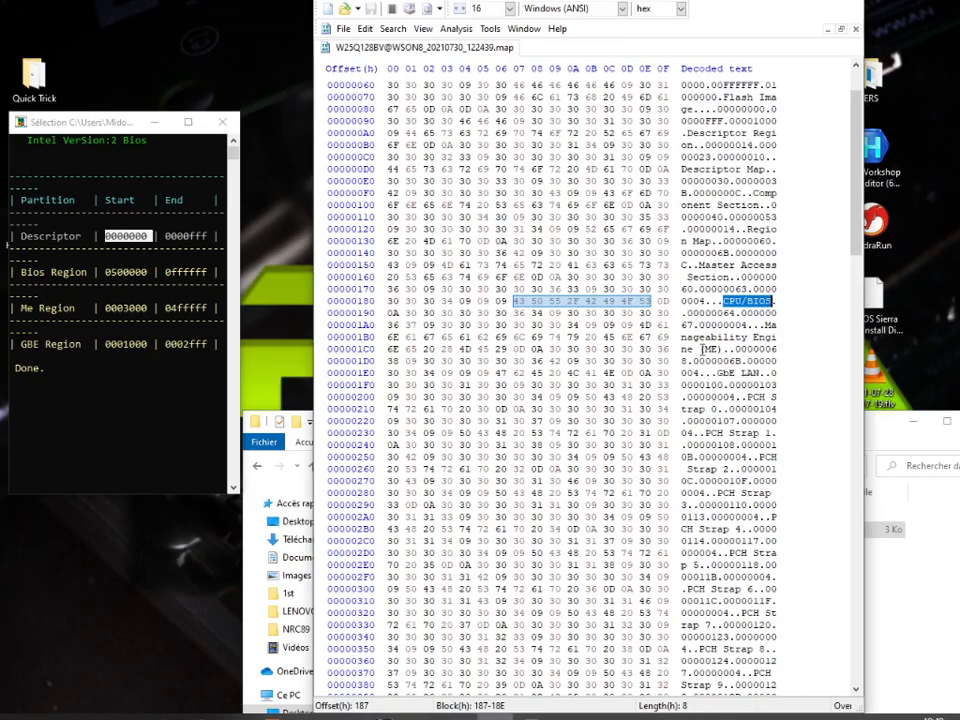
drag(769, 326, 722, 349)
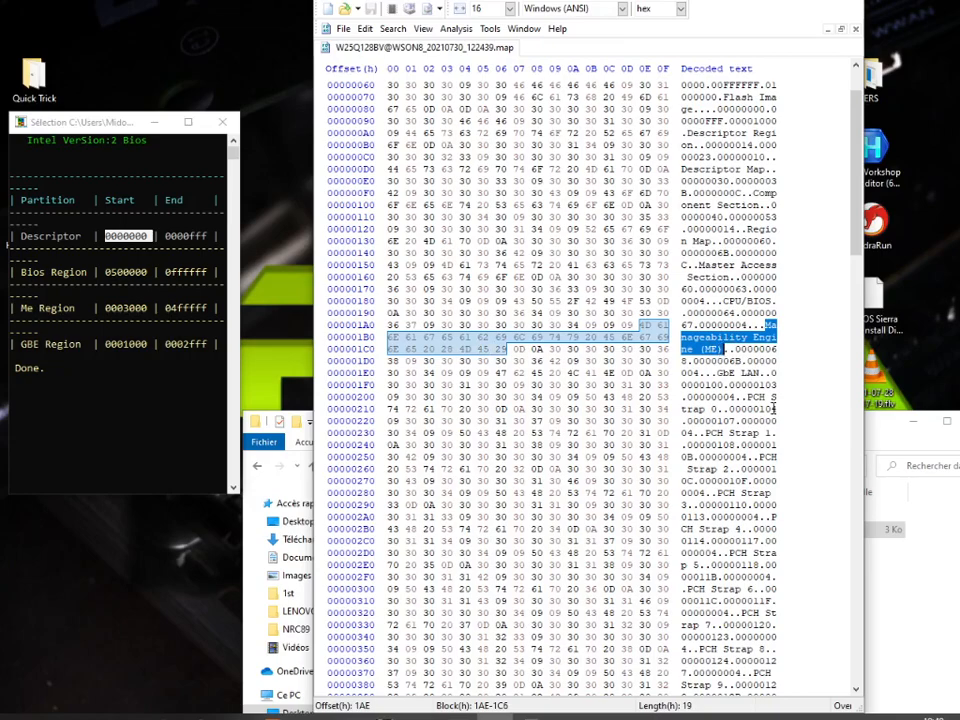
scroll(718, 330, down, 2)
drag(716, 300, 758, 303)
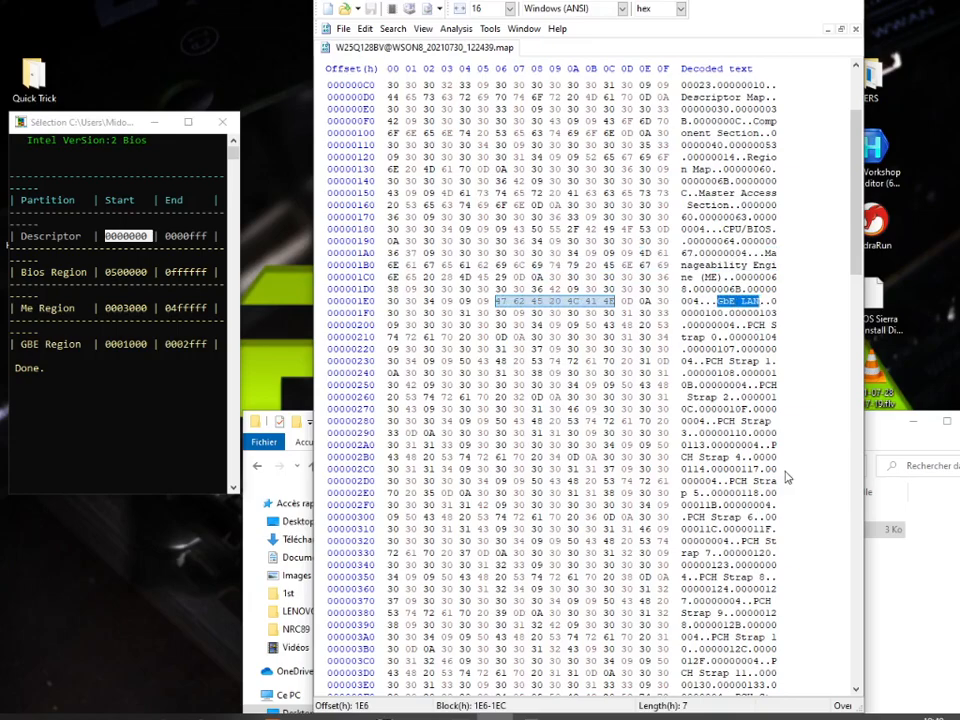
Step: Examine the map file's PCH Strap entries, followed by the REG INIT Table, PROC Strap and OEM Section entries
drag(749, 325, 705, 338)
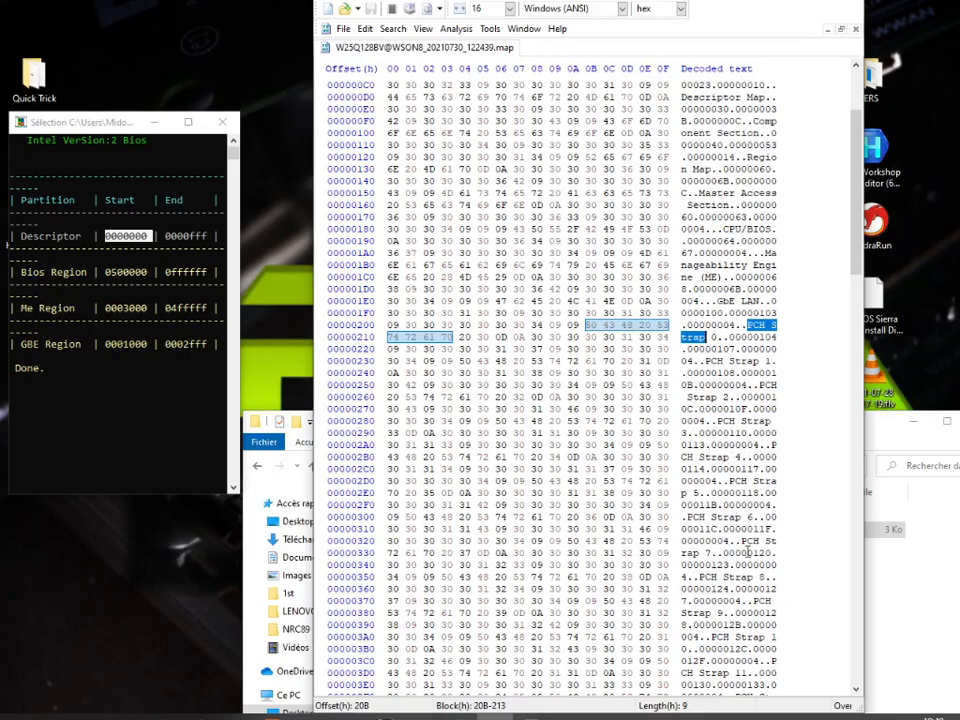
scroll(747, 551, down, 15)
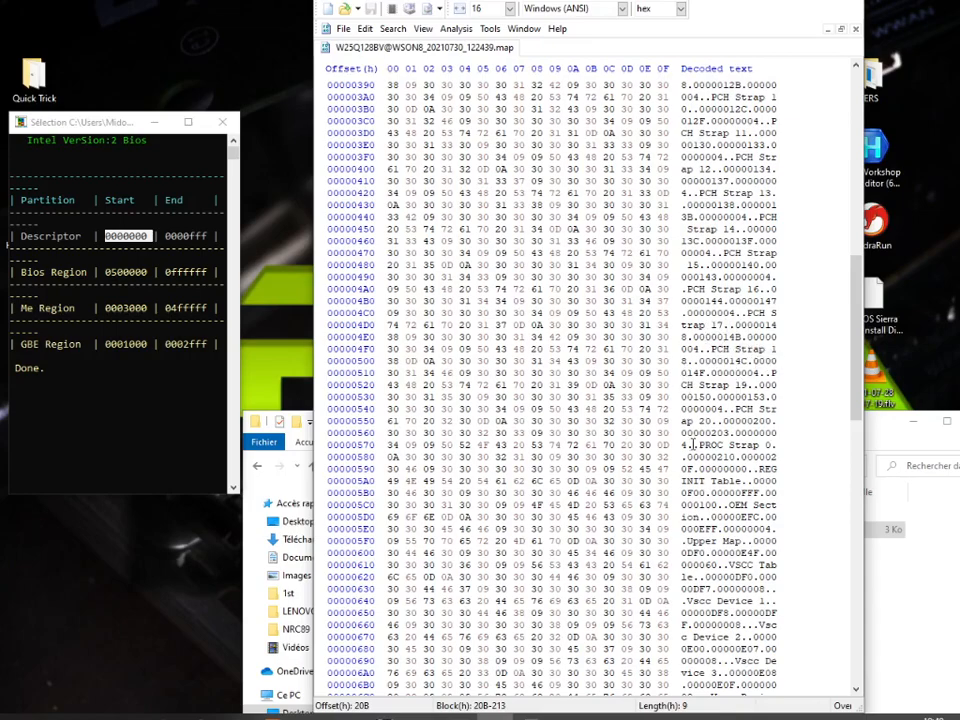
scroll(700, 447, down, 1)
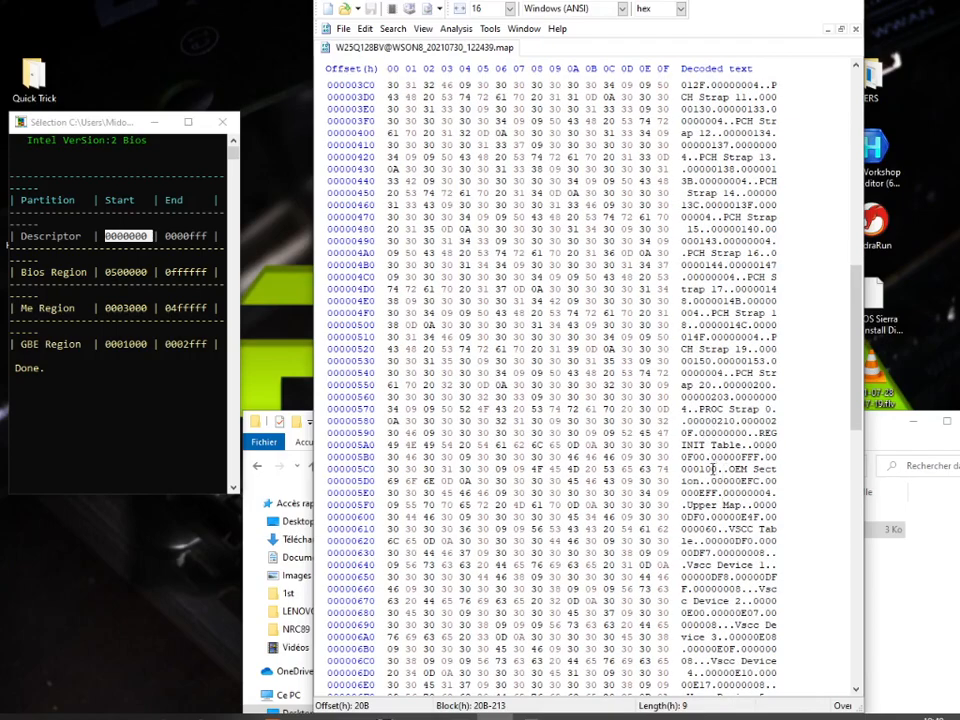
mouse_move(758, 432)
mouse_down()
mouse_move(780, 430)
mouse_move(783, 440)
mouse_move(742, 444)
mouse_up()
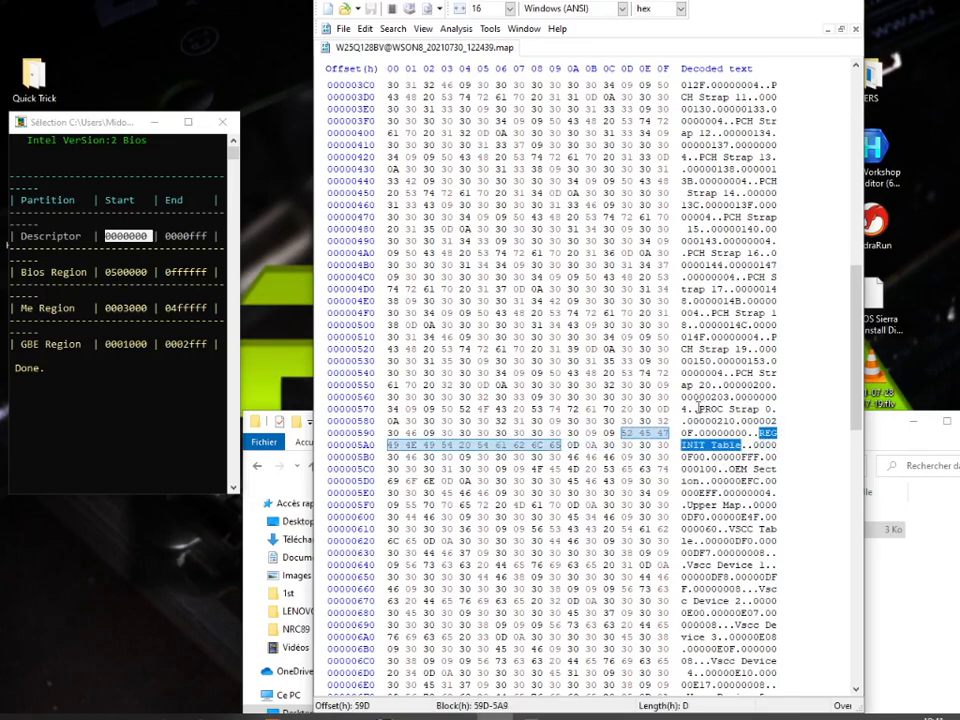
drag(699, 409, 759, 411)
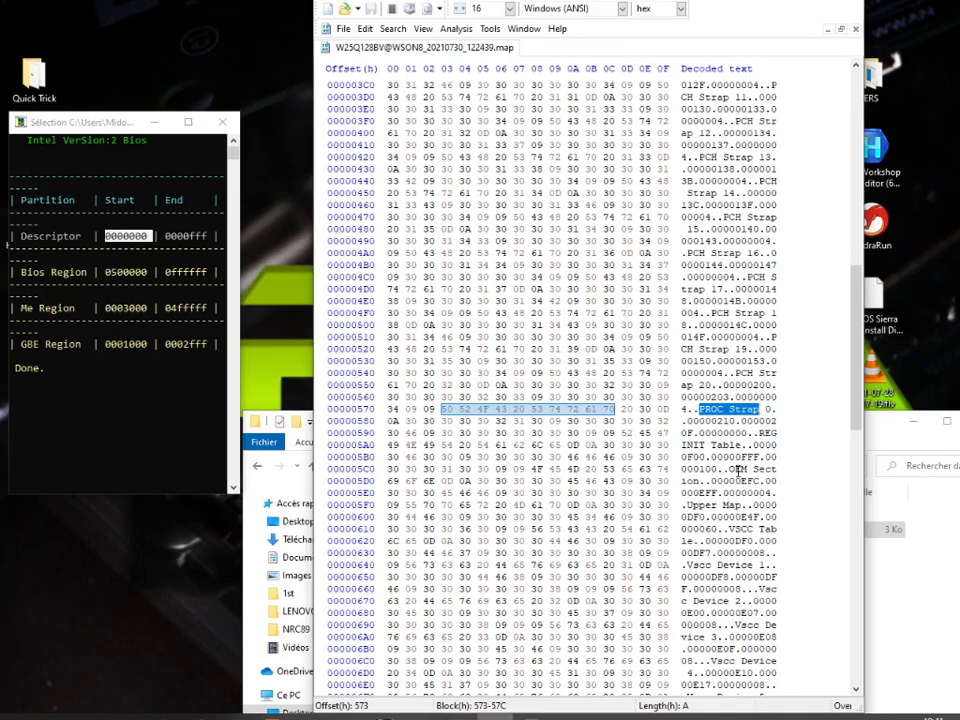
drag(729, 469, 706, 487)
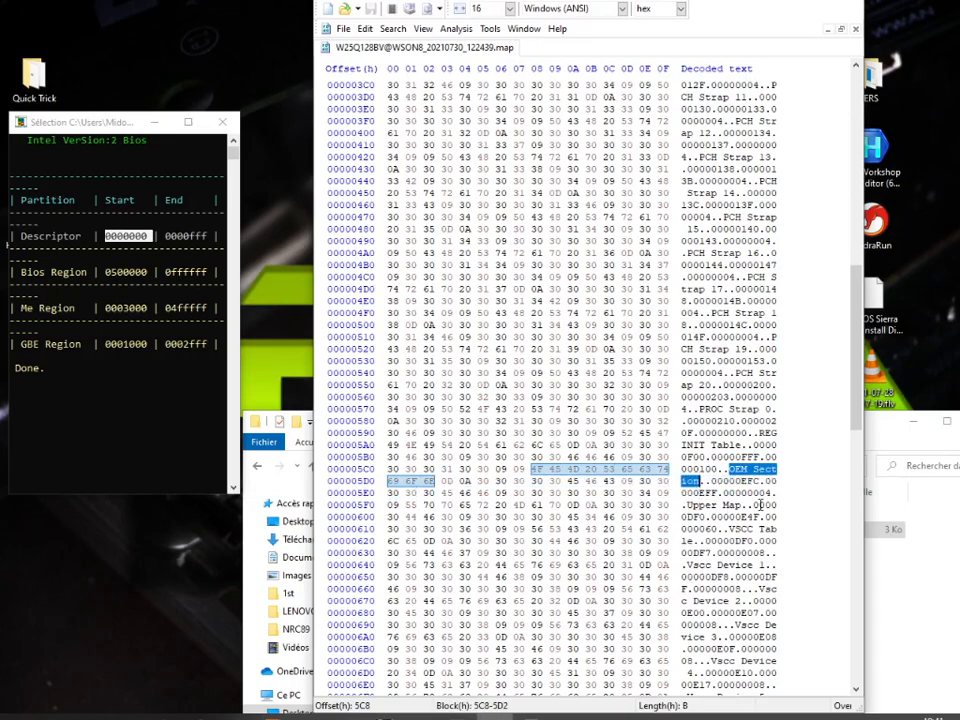
Step: Examine the Vscc Device entries and the remaining map file entries through the final BIOS Region
scroll(731, 566, down, 1)
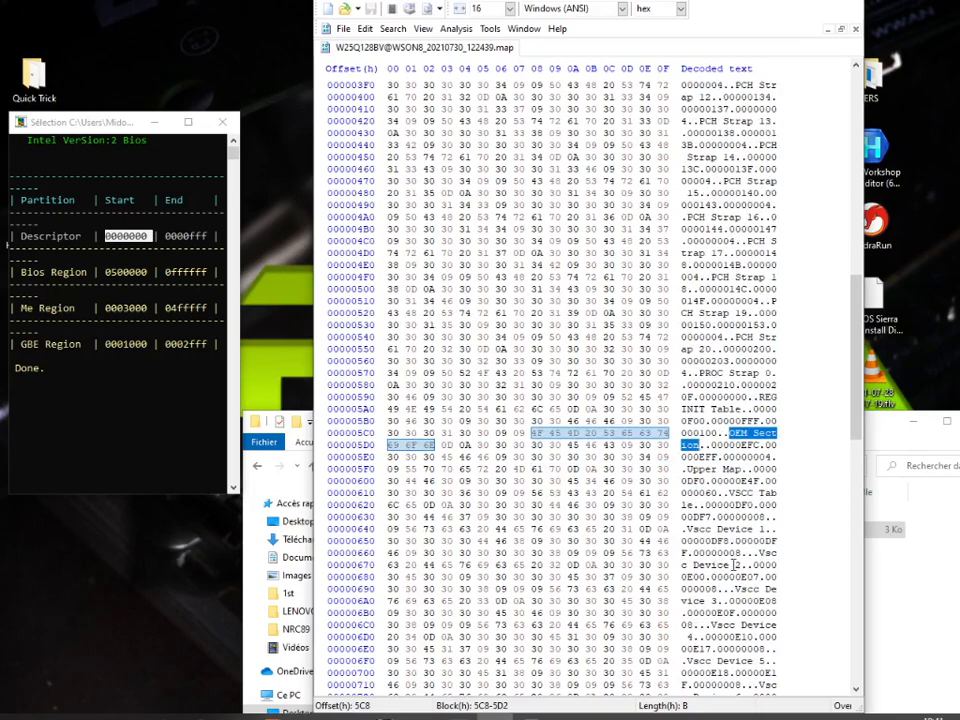
drag(688, 529, 752, 530)
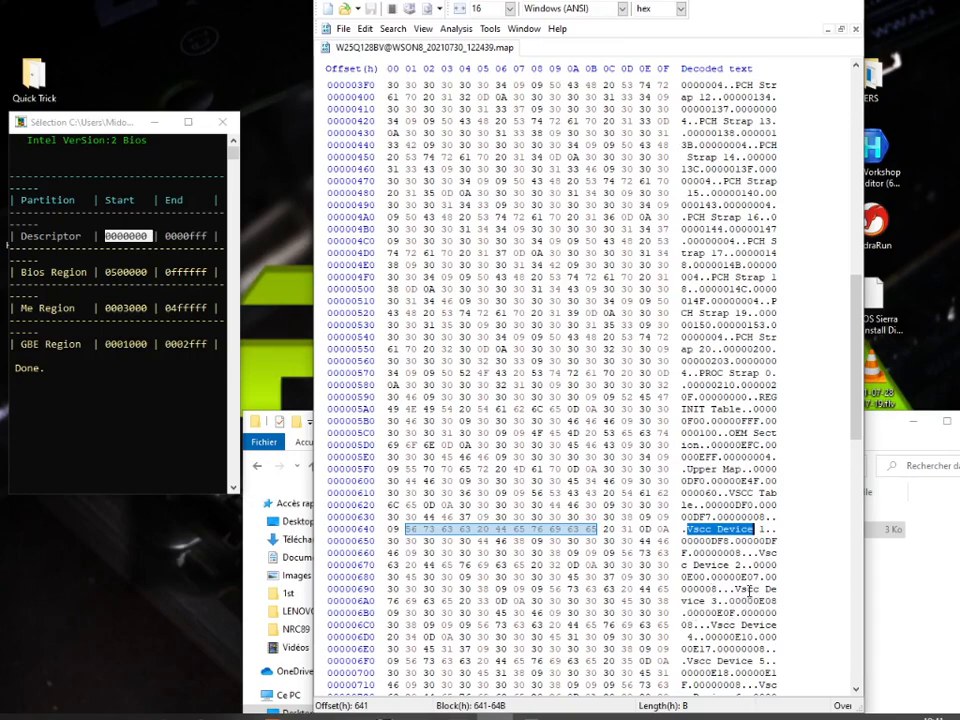
drag(737, 589, 706, 603)
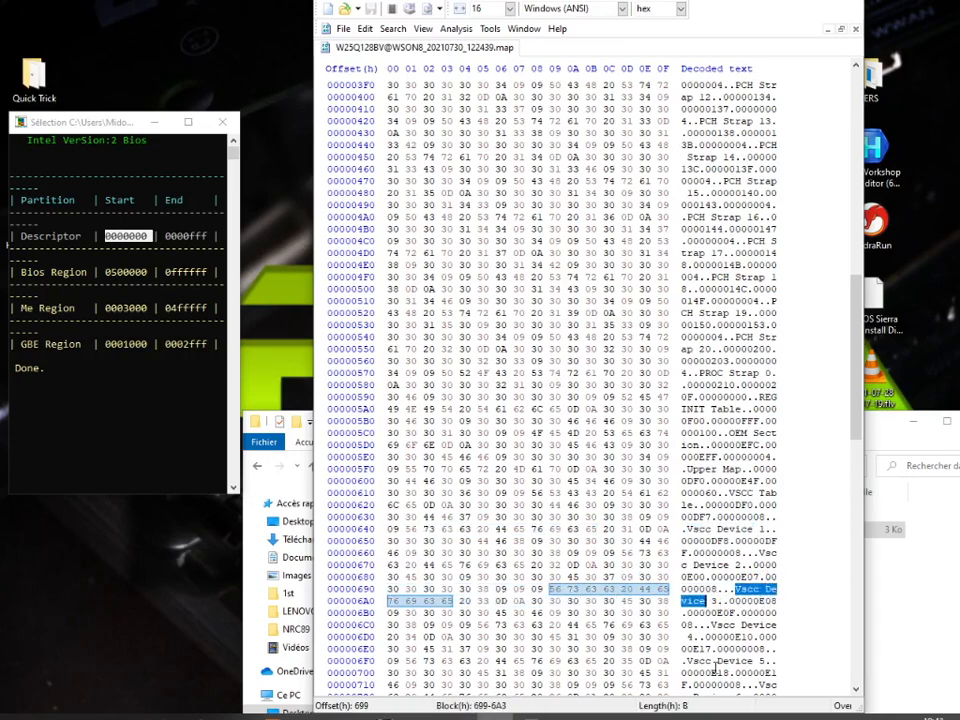
scroll(795, 652, down, 3)
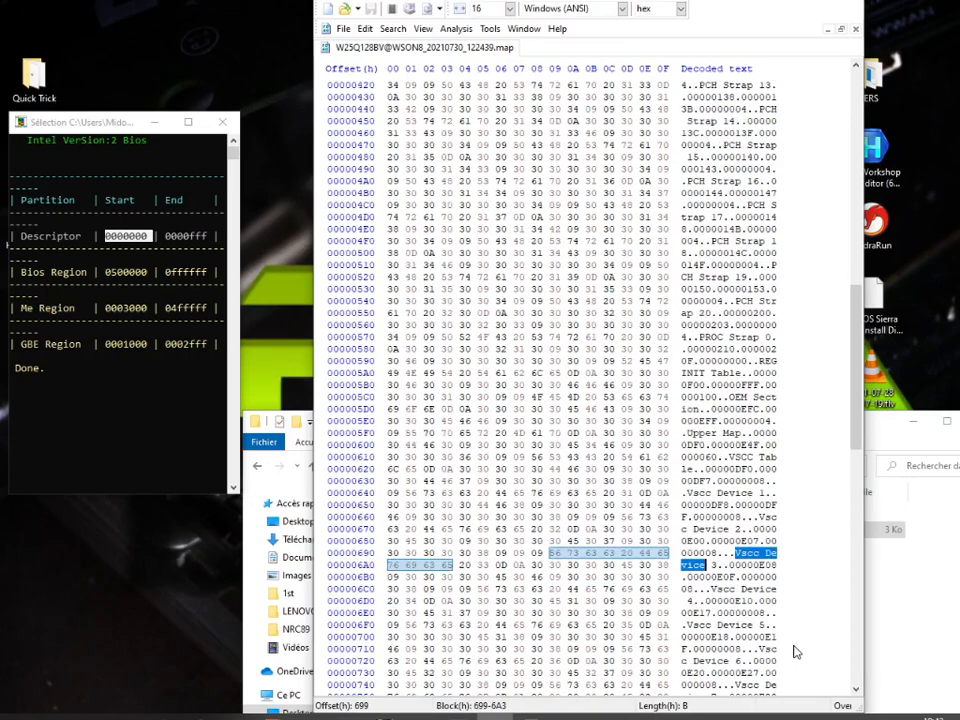
drag(711, 517, 683, 531)
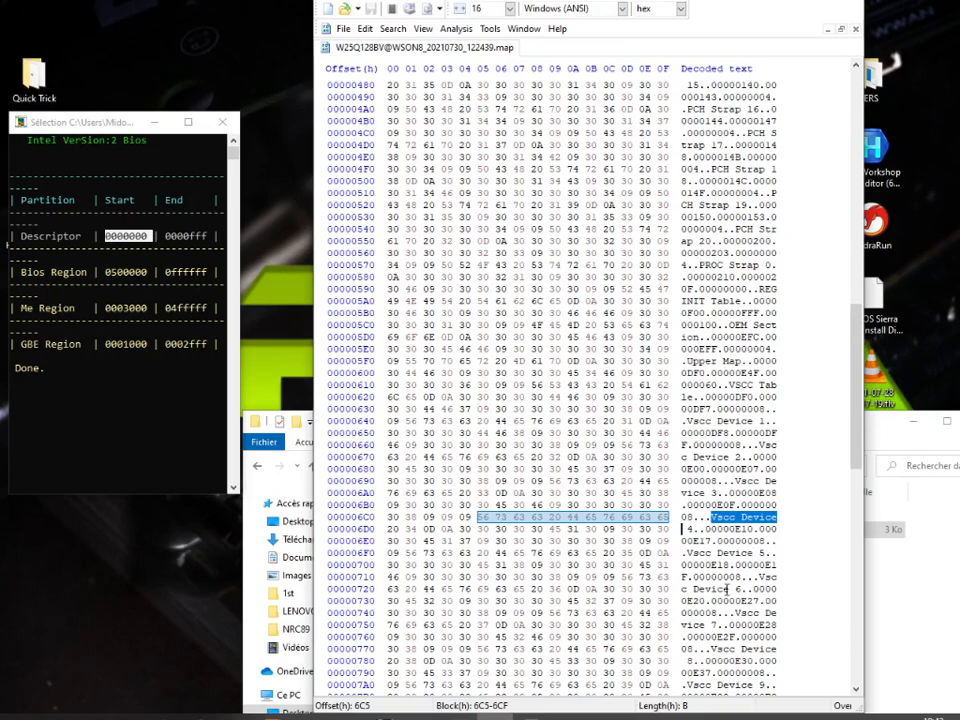
scroll(724, 598, down, 3)
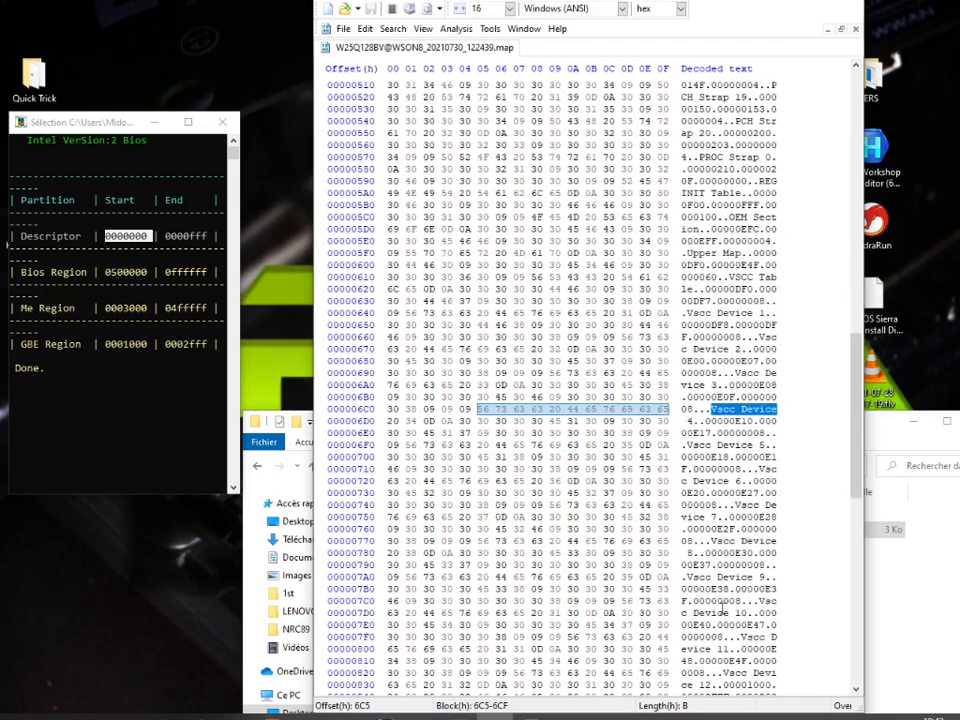
scroll(722, 606, down, 4)
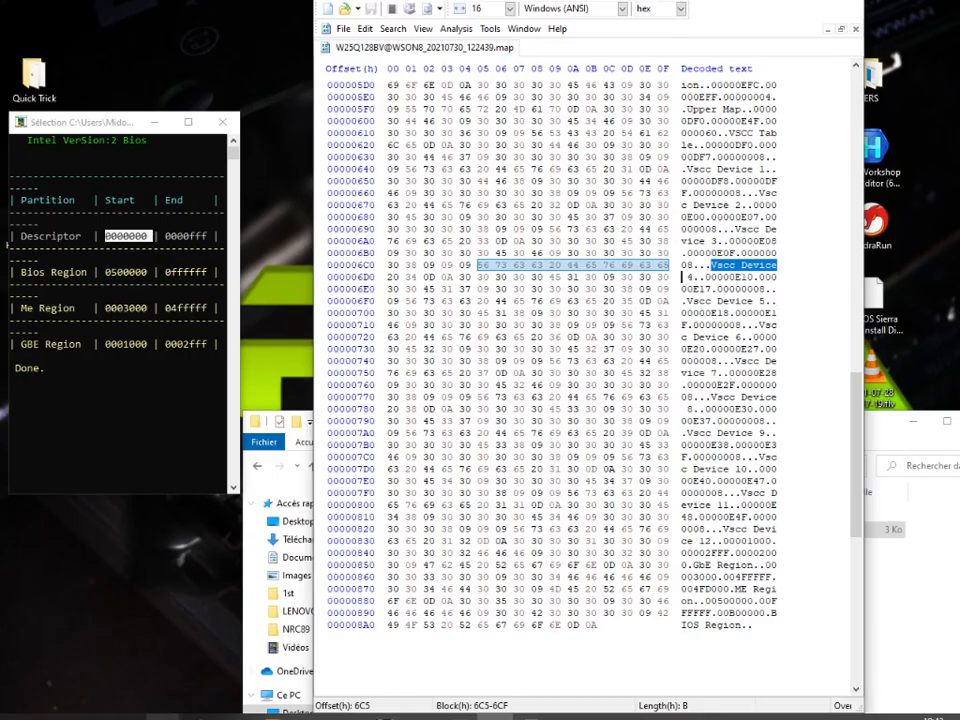
Step: Switch to the Discord bios-me-repair-clean channel and read the latest replies about the repaired dump
mouse_move(198, 703)
click(257, 673)
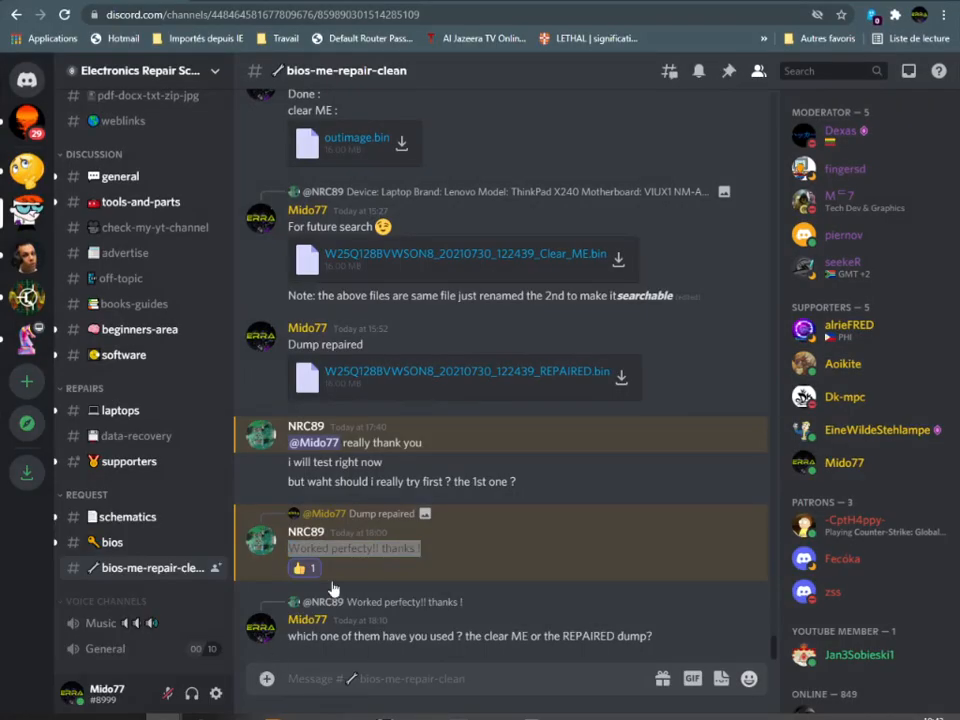
scroll(440, 500, down, 3)
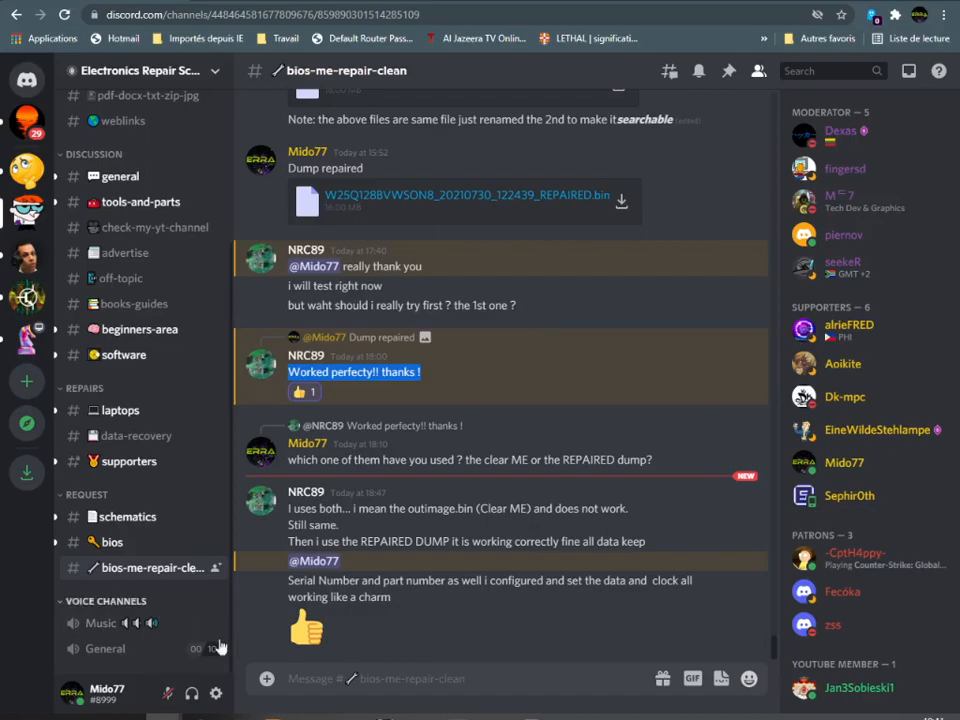
Step: Minimize the Calculator and the partition table console to clear the view of the Discord channel
click(457, 717)
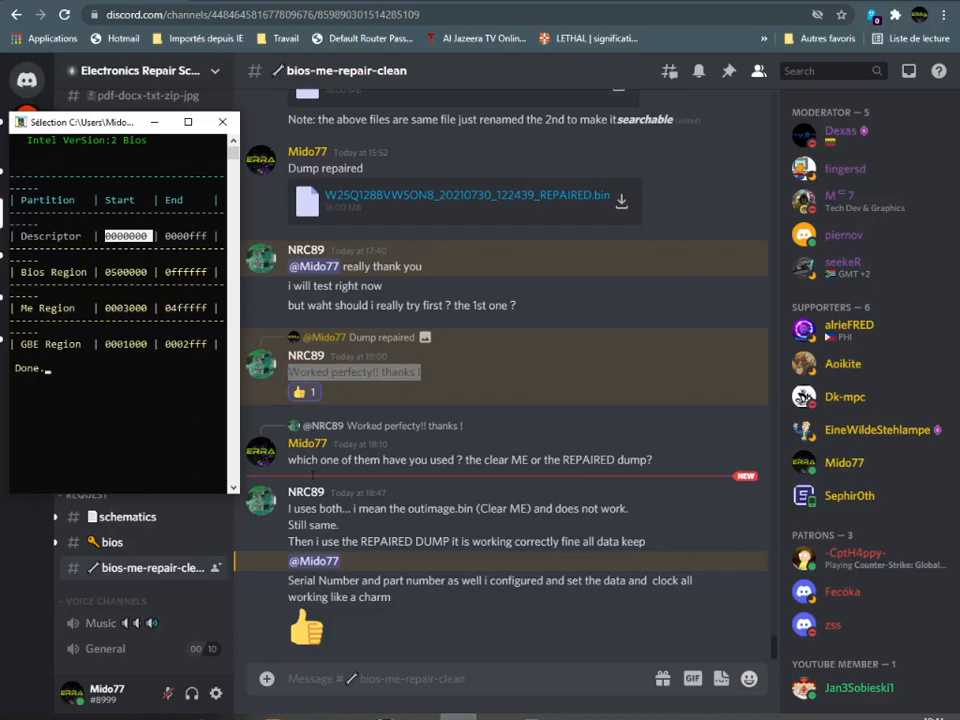
click(531, 717)
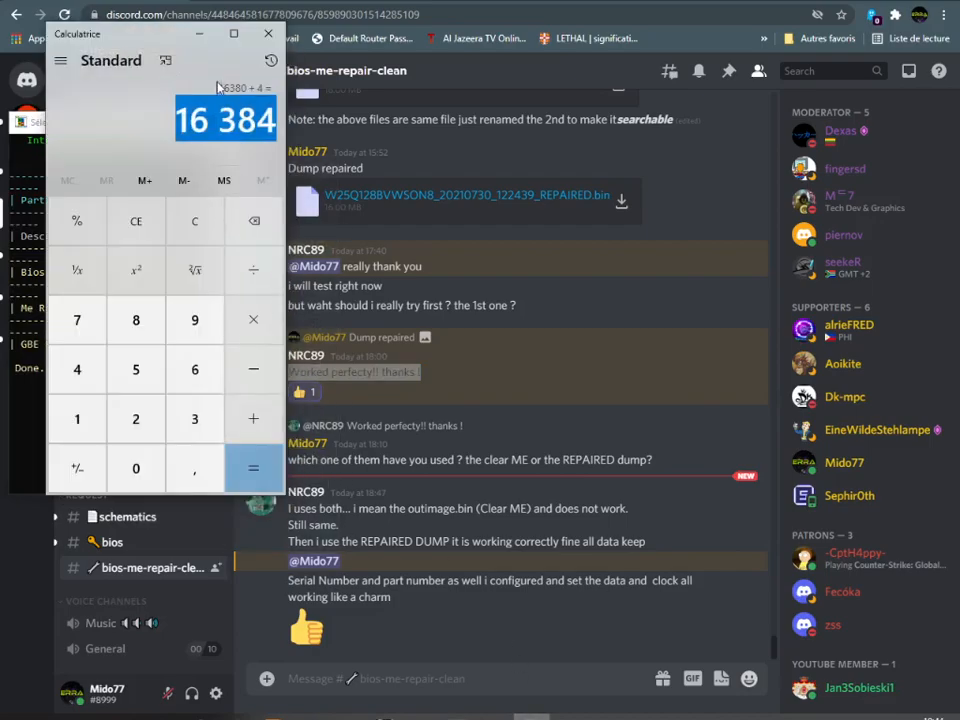
click(199, 33)
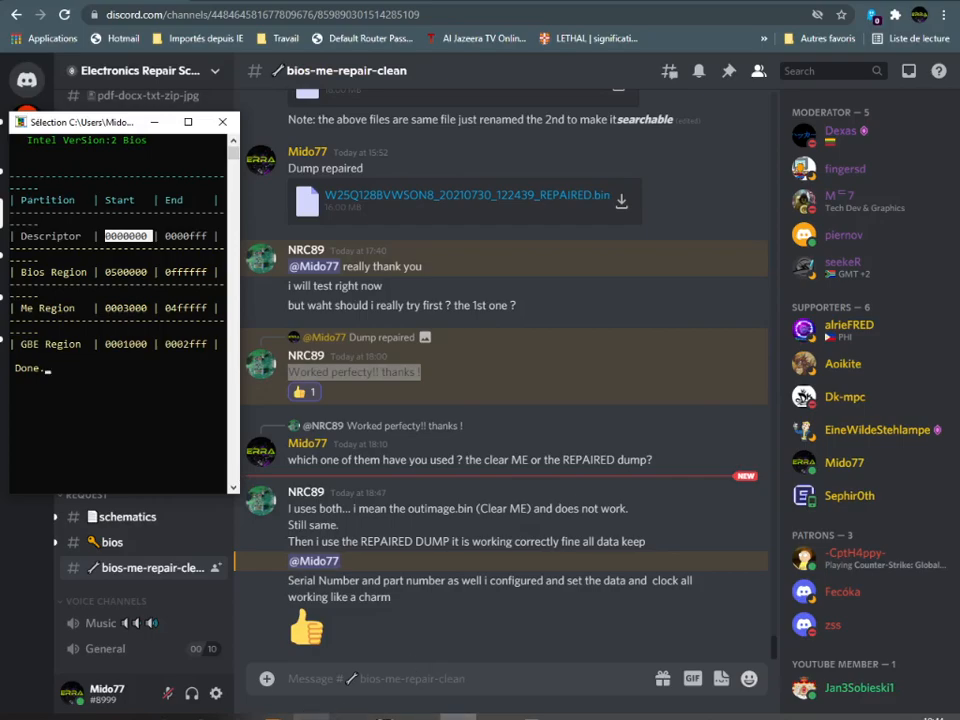
click(157, 123)
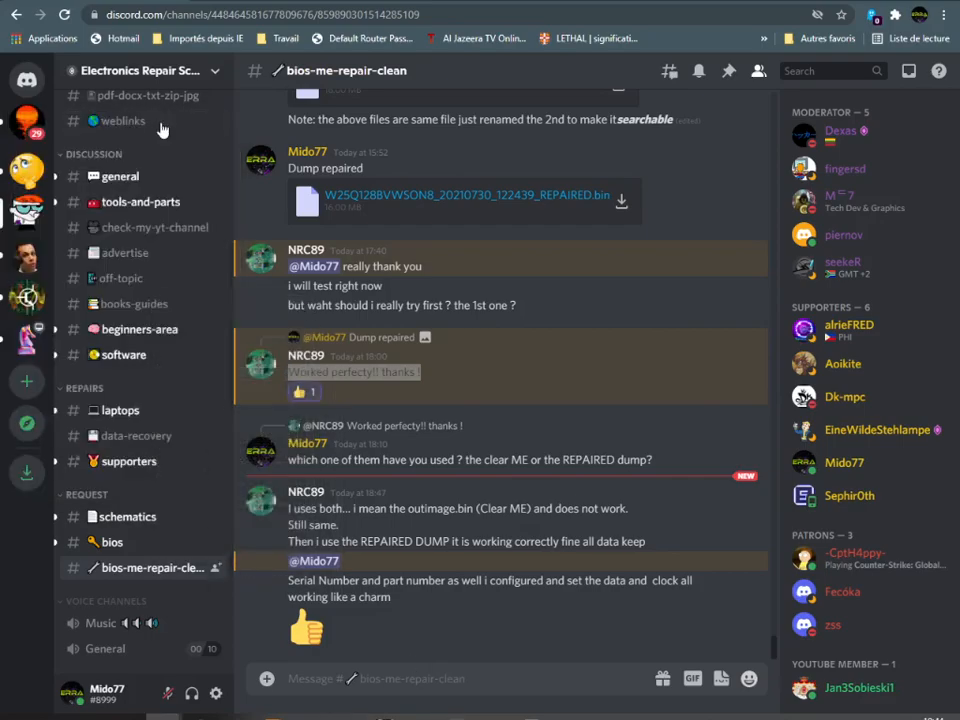